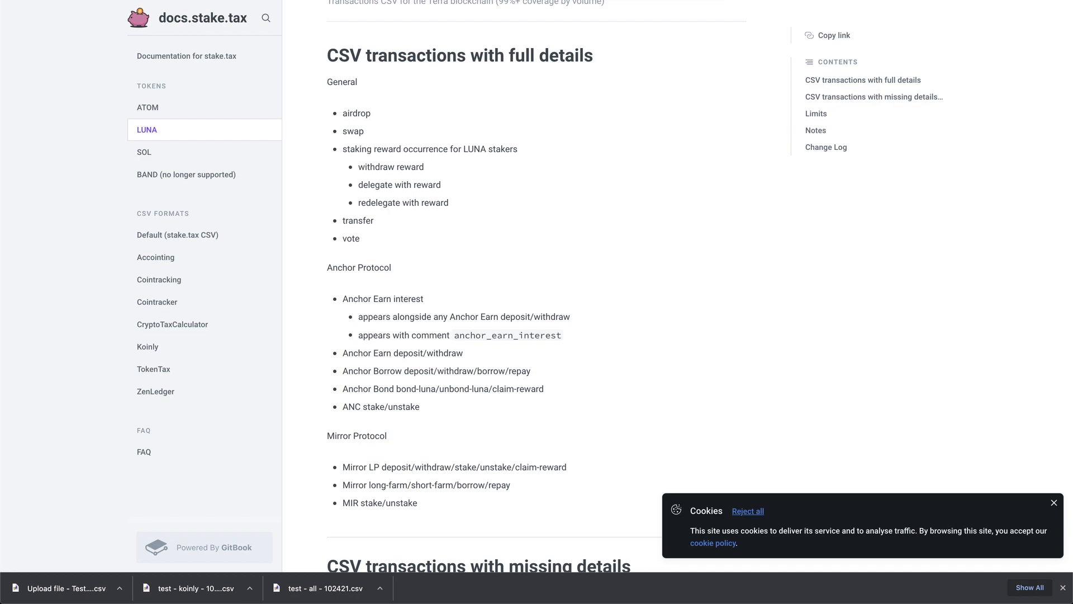
- Examine the LUNA documentation on CSV transactions with full details, transactions with missing details, and limits
scroll(536, 280, down, 1)
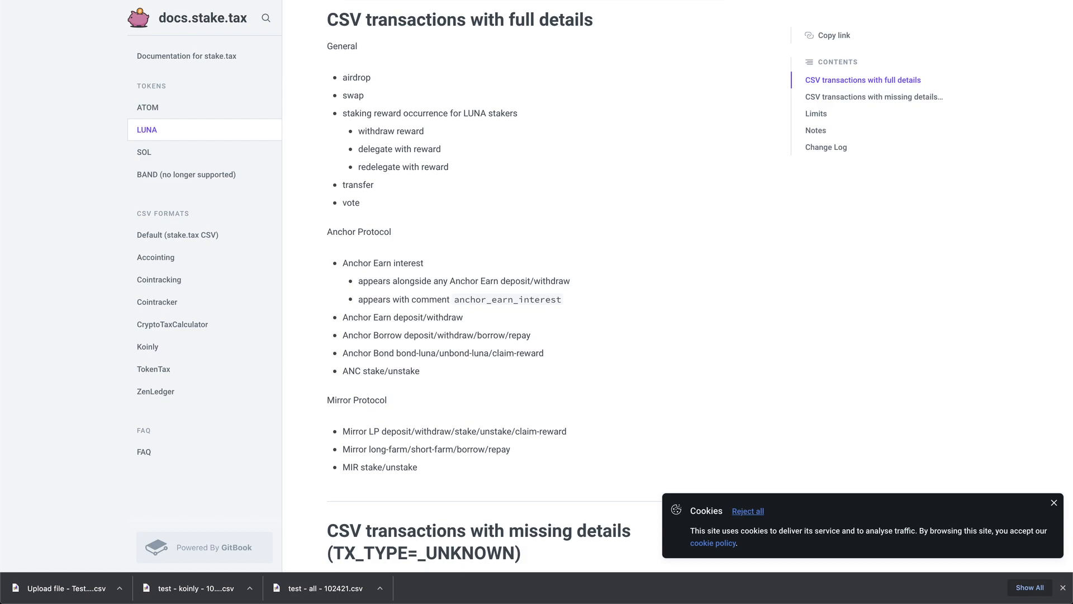
scroll(536, 280, down, 1)
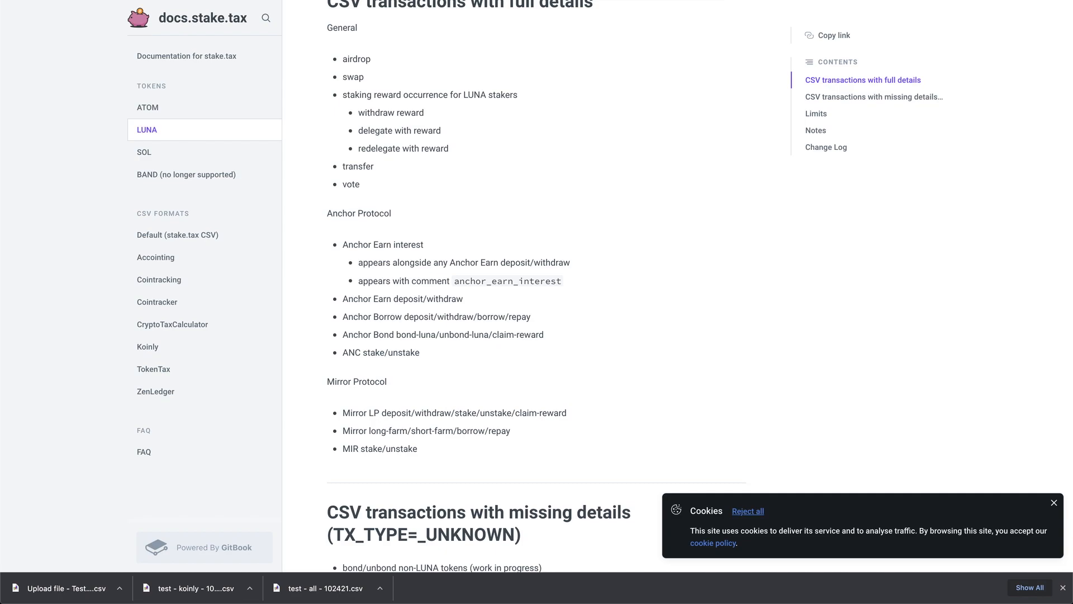
scroll(537, 280, down, 2)
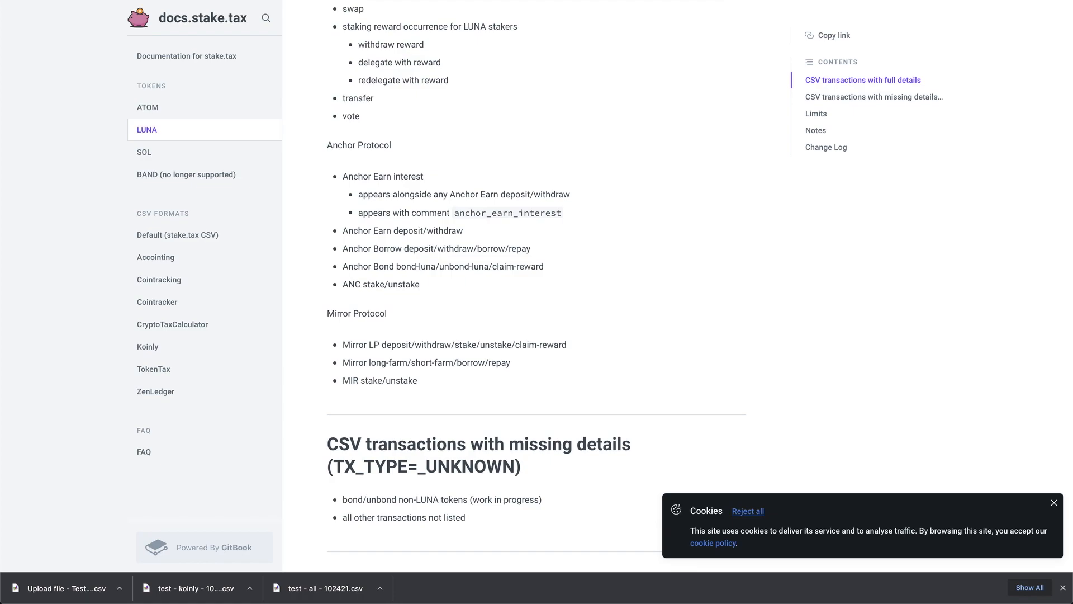
scroll(537, 279, down, 1)
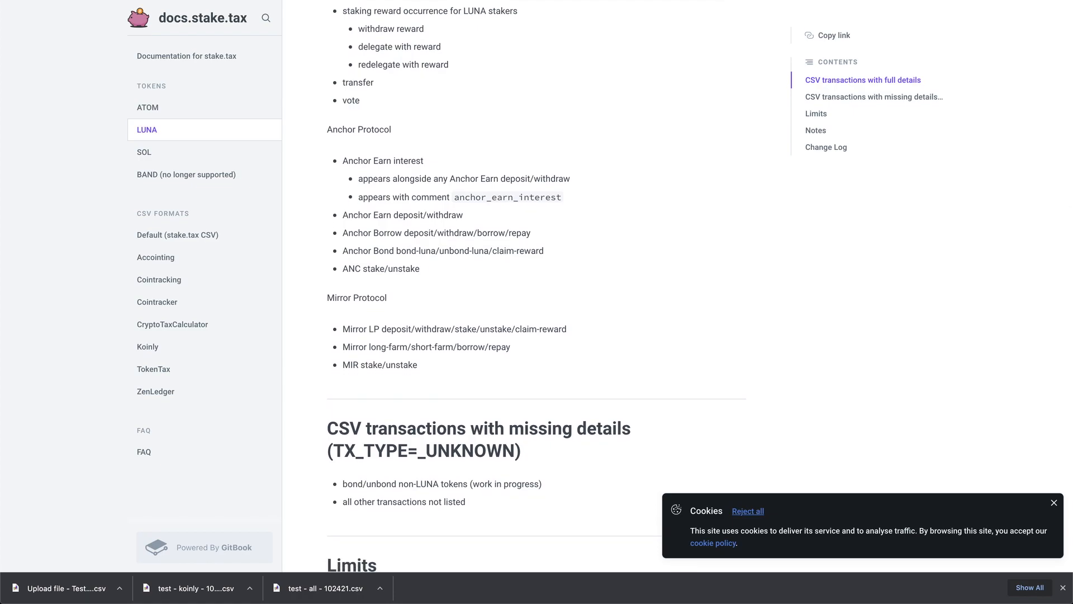
scroll(537, 279, down, 1)
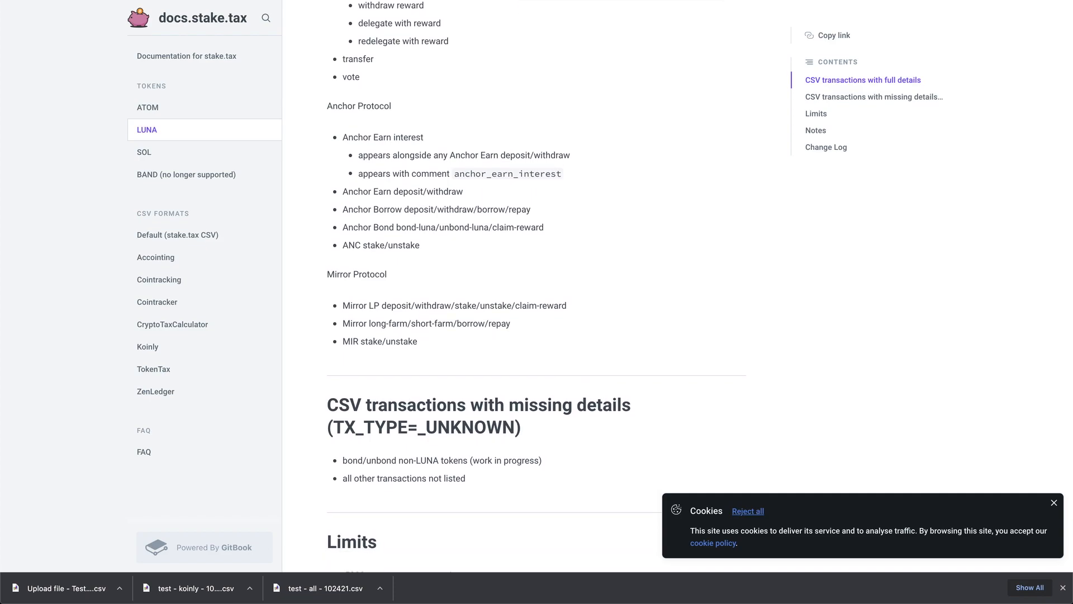
scroll(536, 279, down, 1)
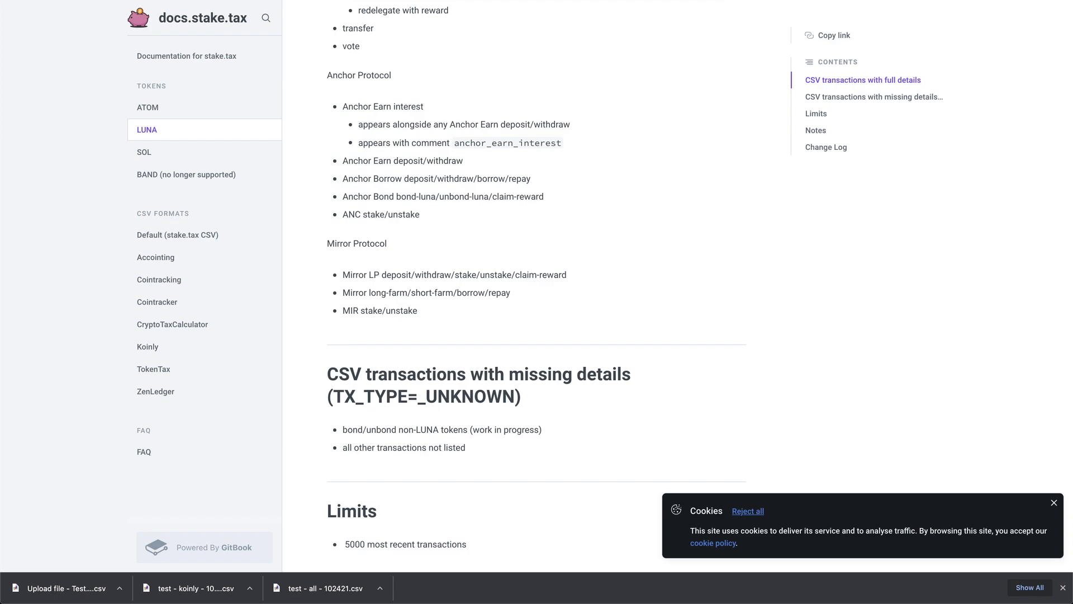
scroll(536, 279, down, 1)
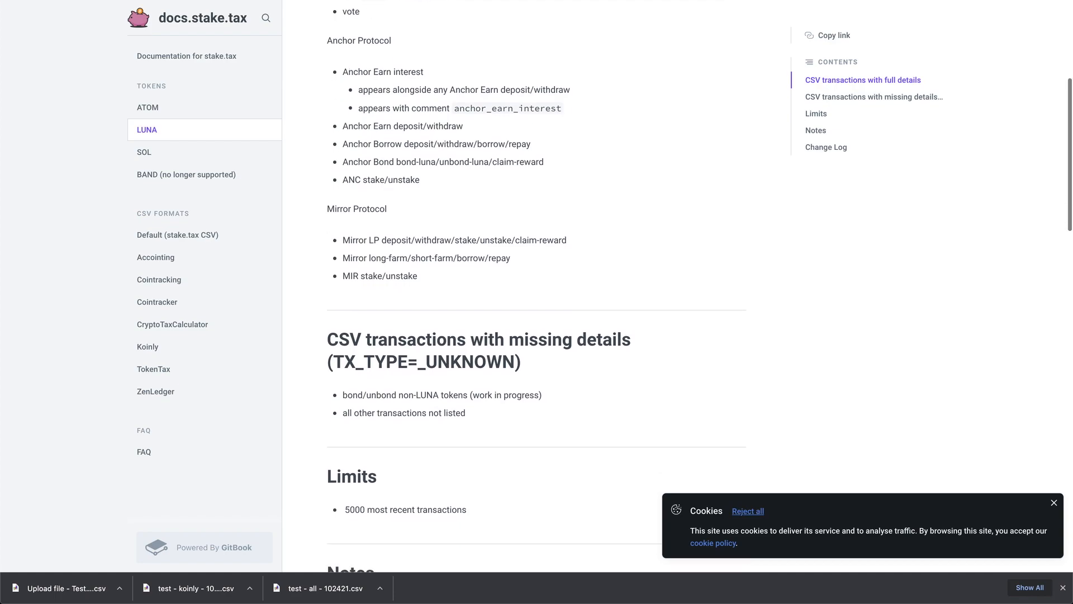
scroll(536, 279, up, 1)
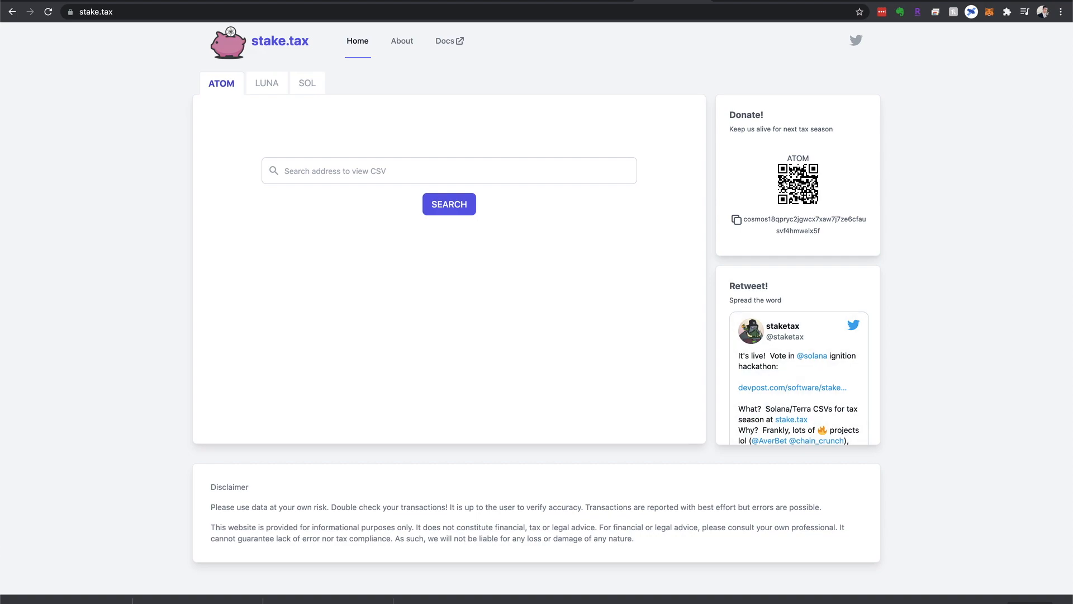
- Switch to stake.tax and show its LUNA address search
click(266, 83)
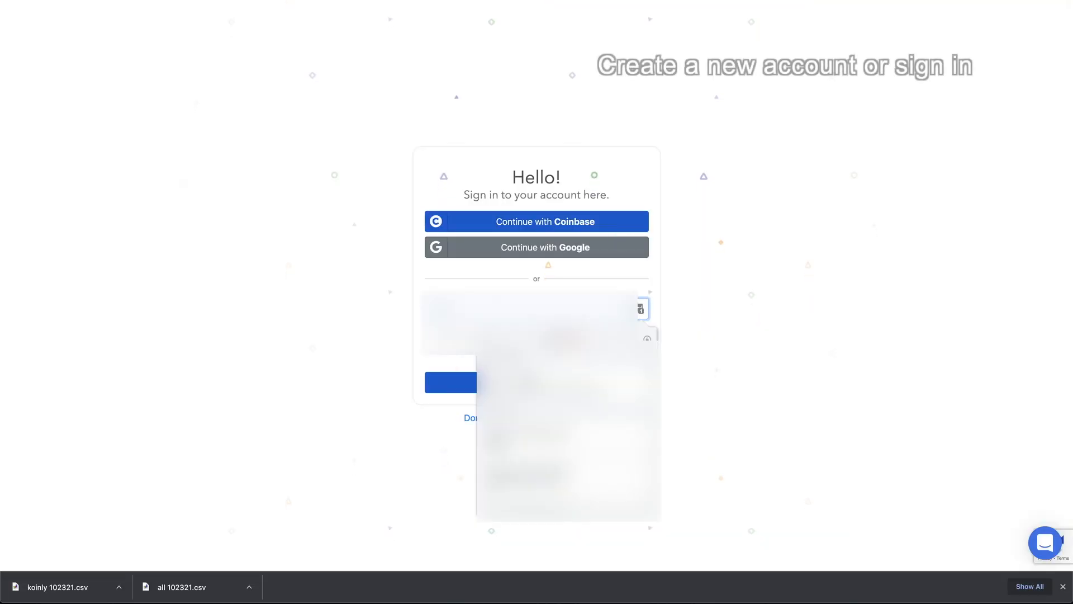
- Sign in to the Koinly account and open the list of wallets
click(564, 386)
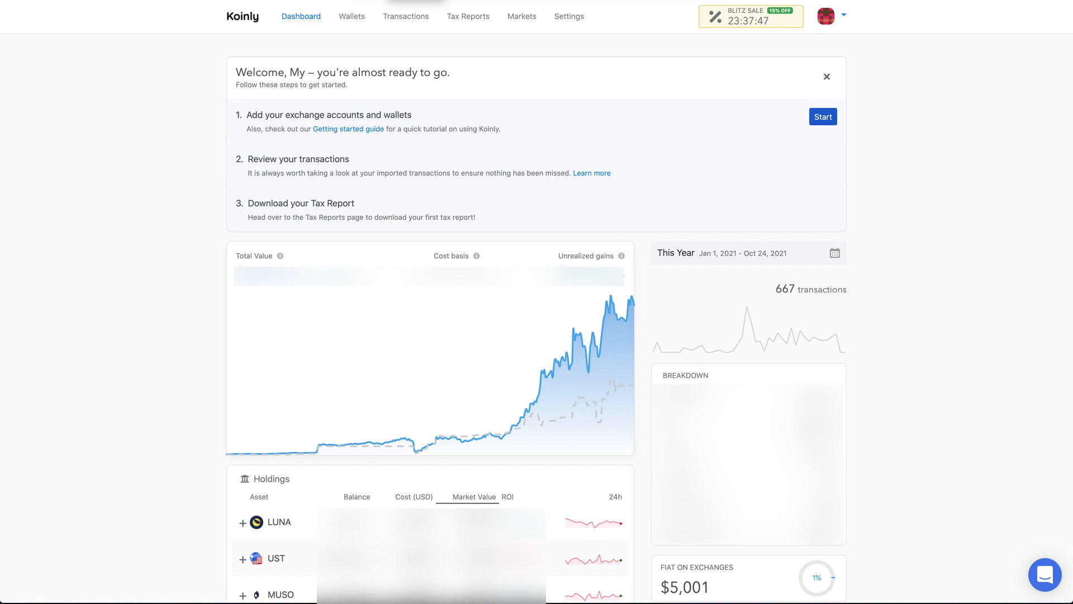
click(351, 16)
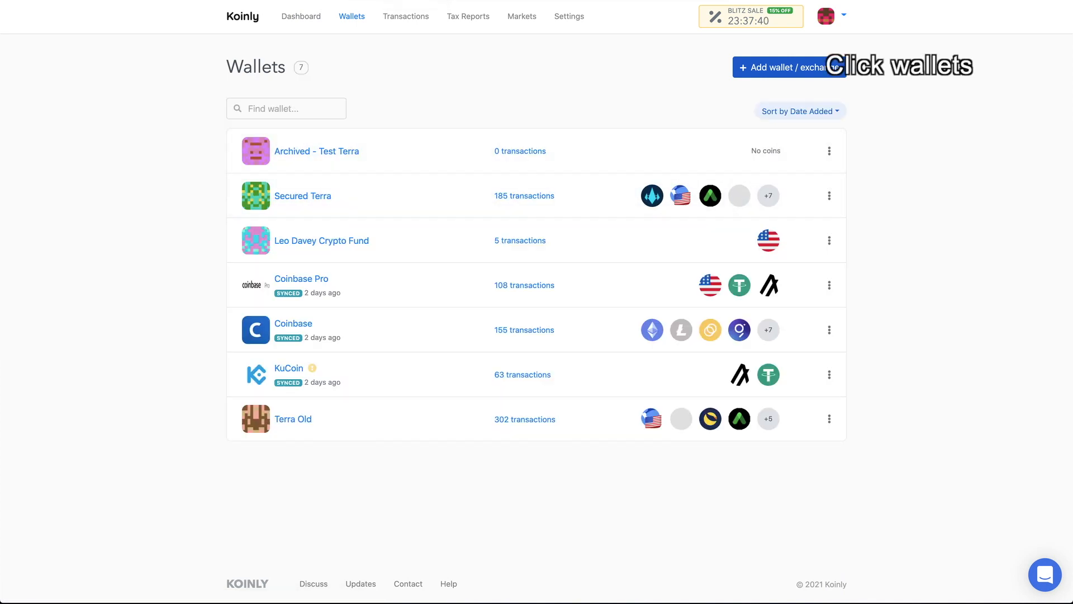
- Delete the existing "Archived - Test Terra" wallet and confirm the deletion
click(829, 151)
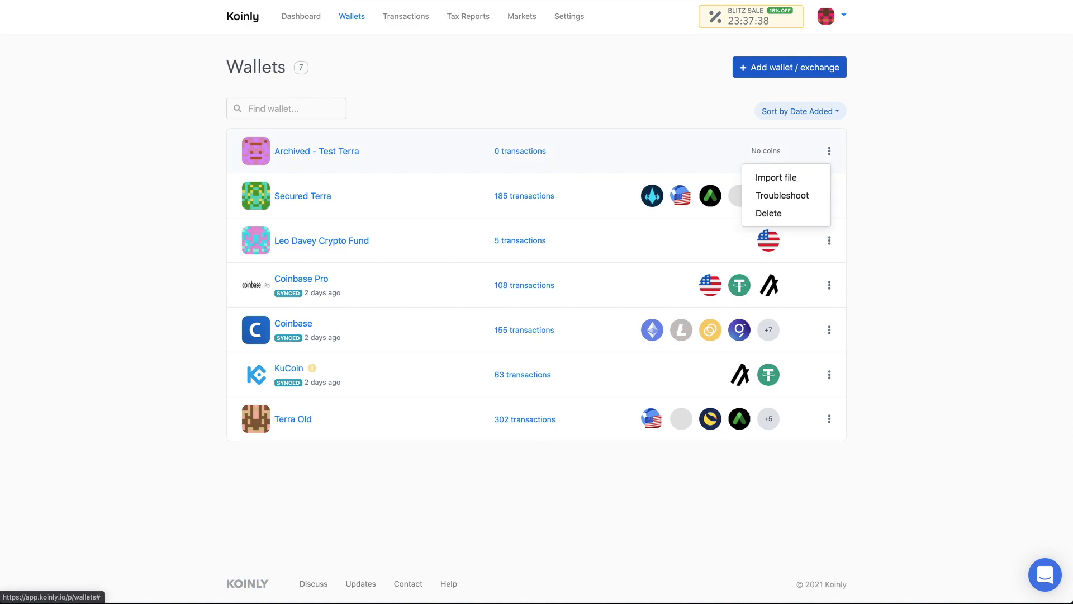
click(768, 213)
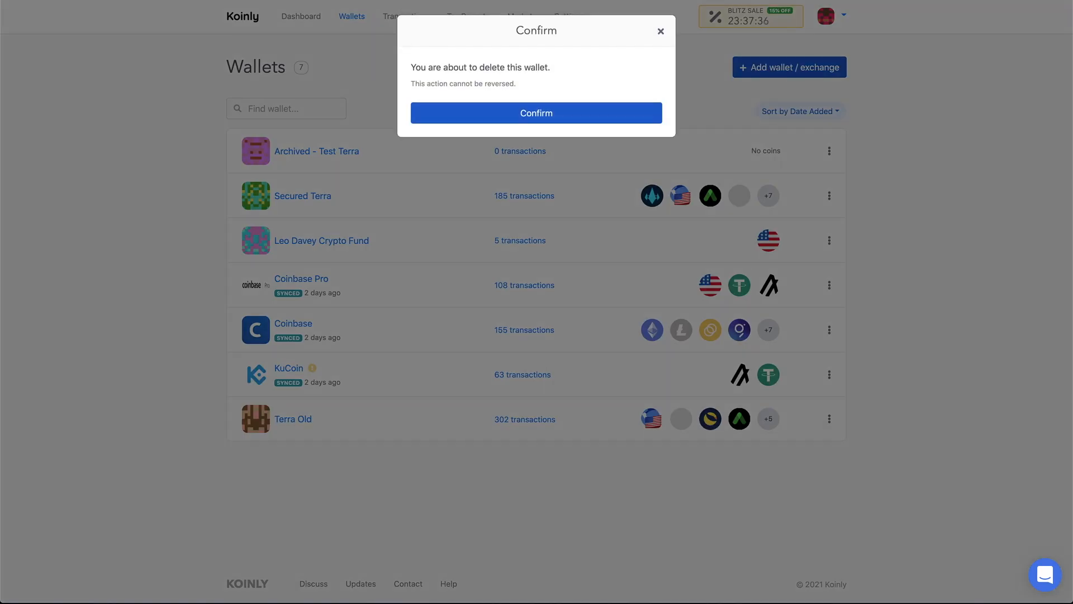
click(536, 112)
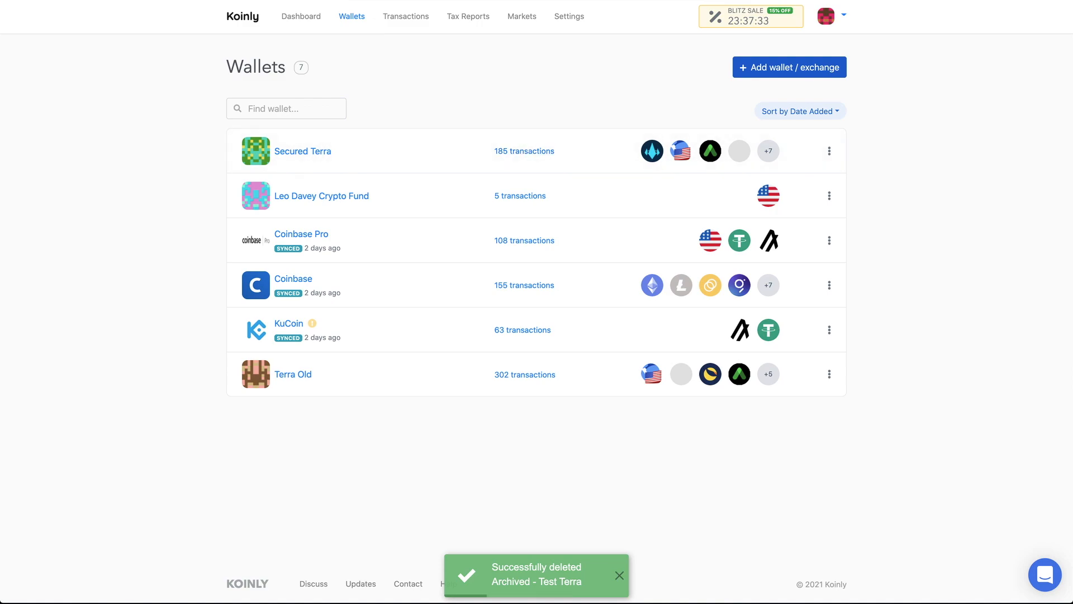
- Start adding a new wallet and search the supported exchanges and wallets for "Terra" and "Luna"
click(789, 67)
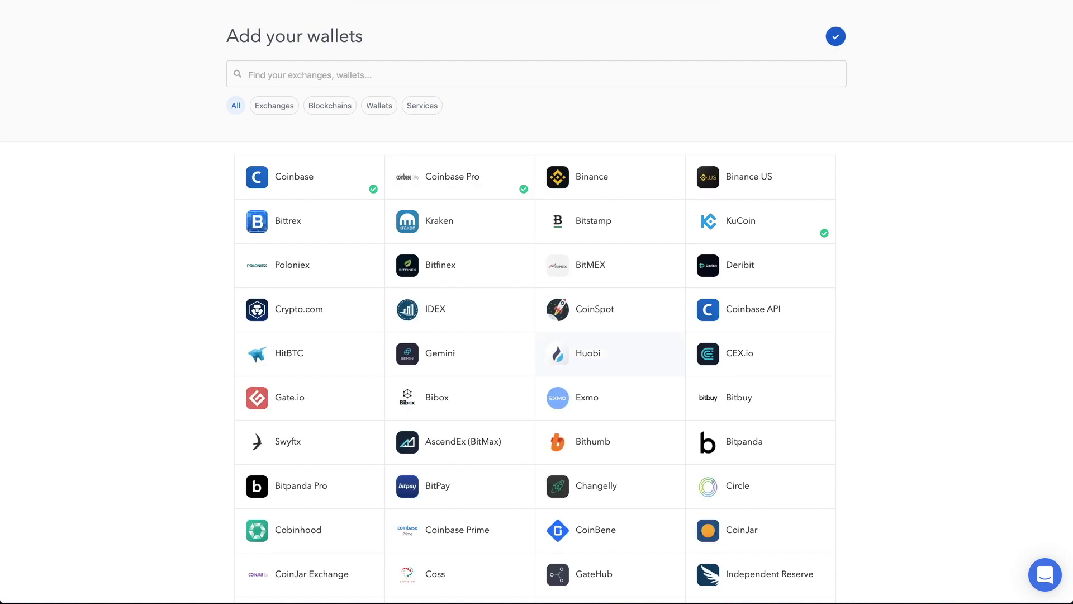
scroll(609, 357, down, 2)
scroll(610, 357, up, 2)
scroll(536, 313, up, 1)
click(392, 74)
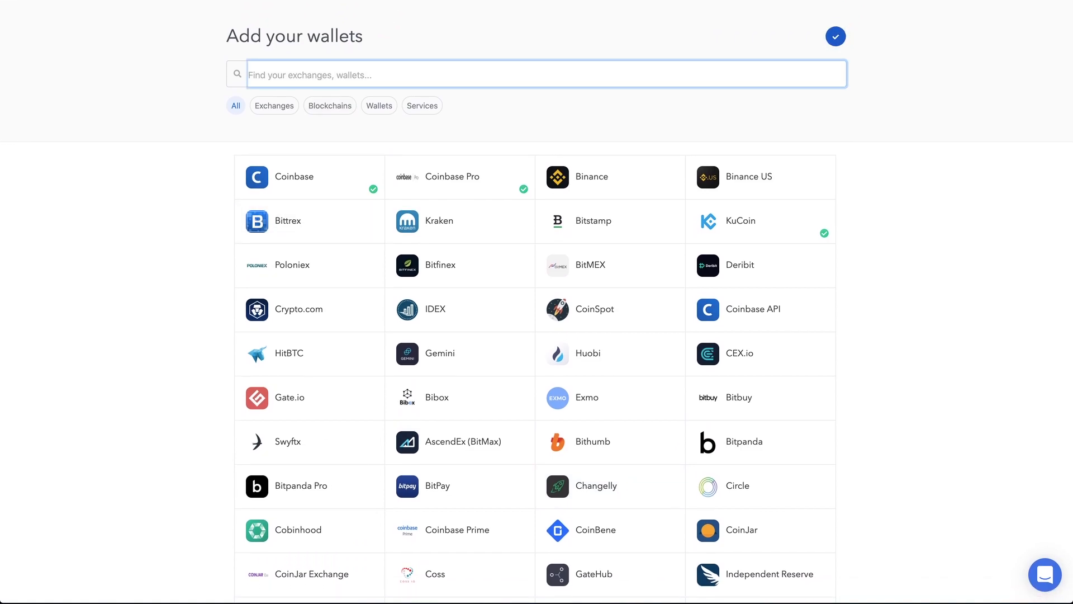
text(Terra)
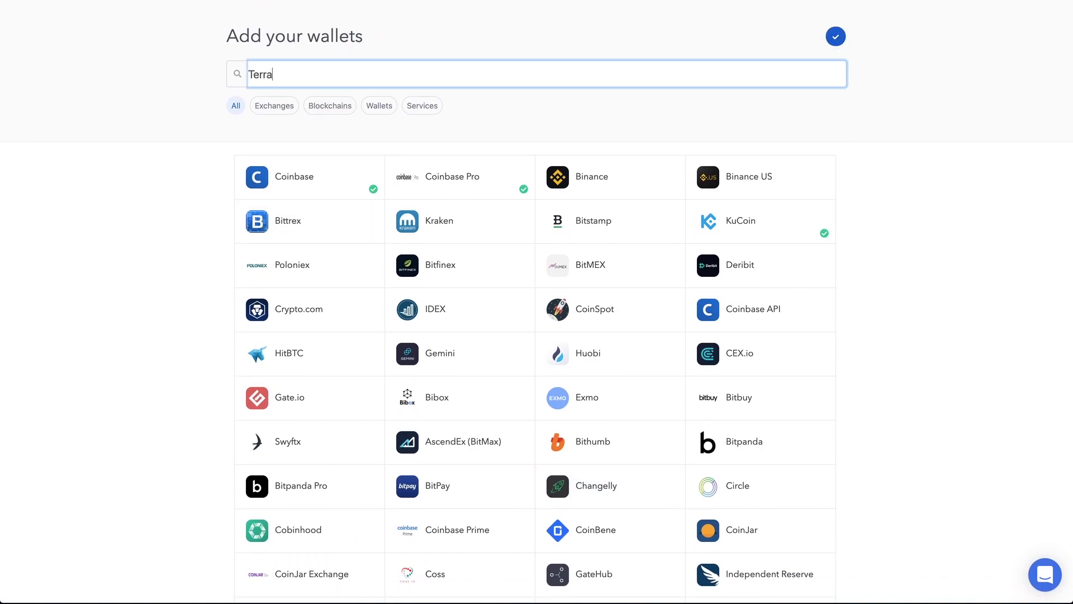
key(ctrl+a)
text(Luna)
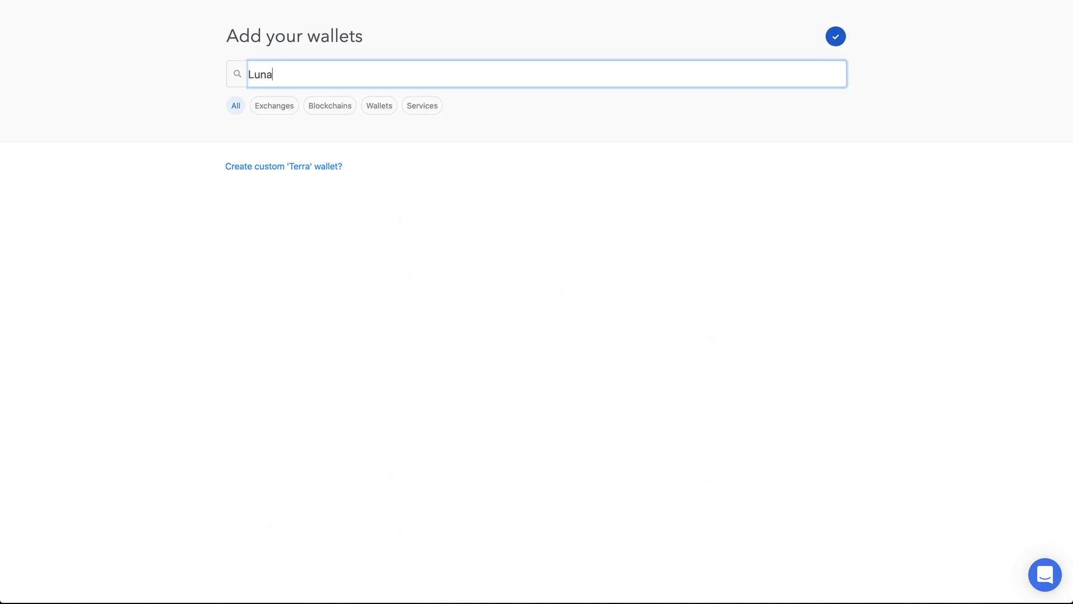
- Create a custom wallet named "Archived - Test Terra" without importing any data
key(ctrl+a)
text(Archived - )
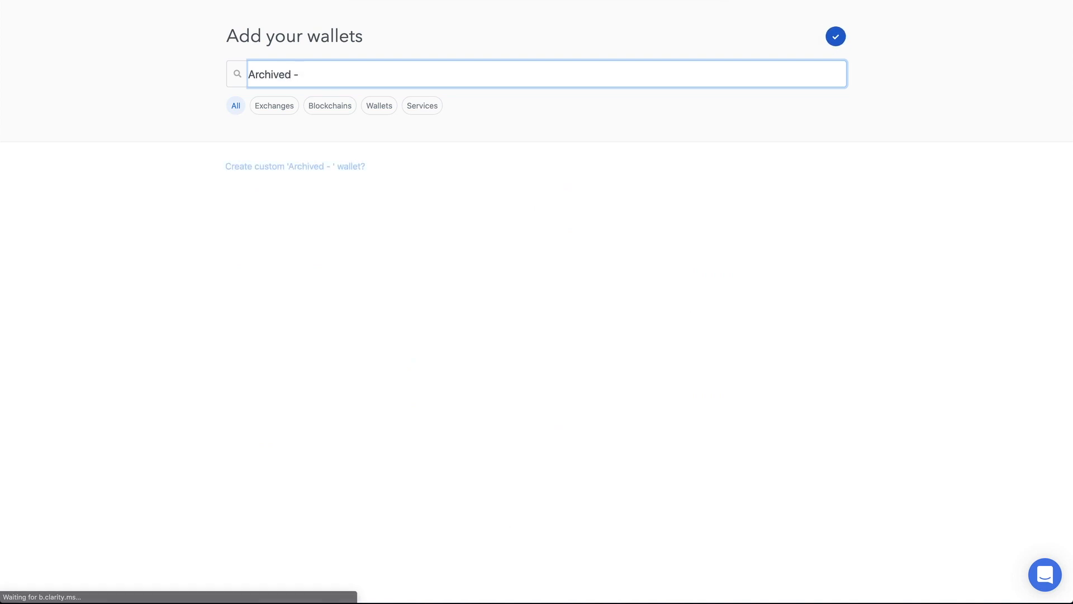
text(T)
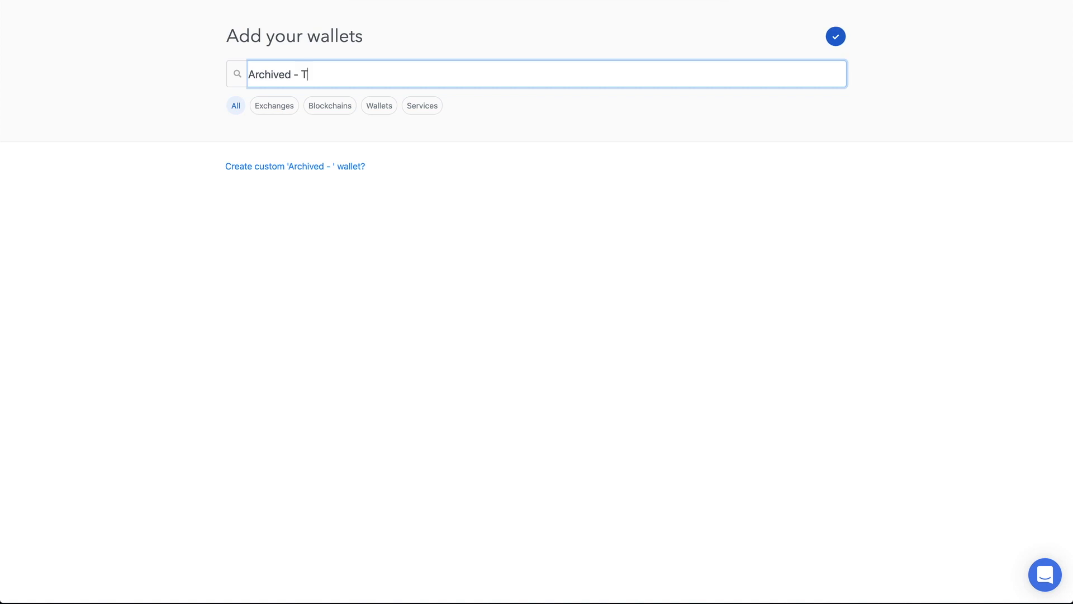
text(est Terra)
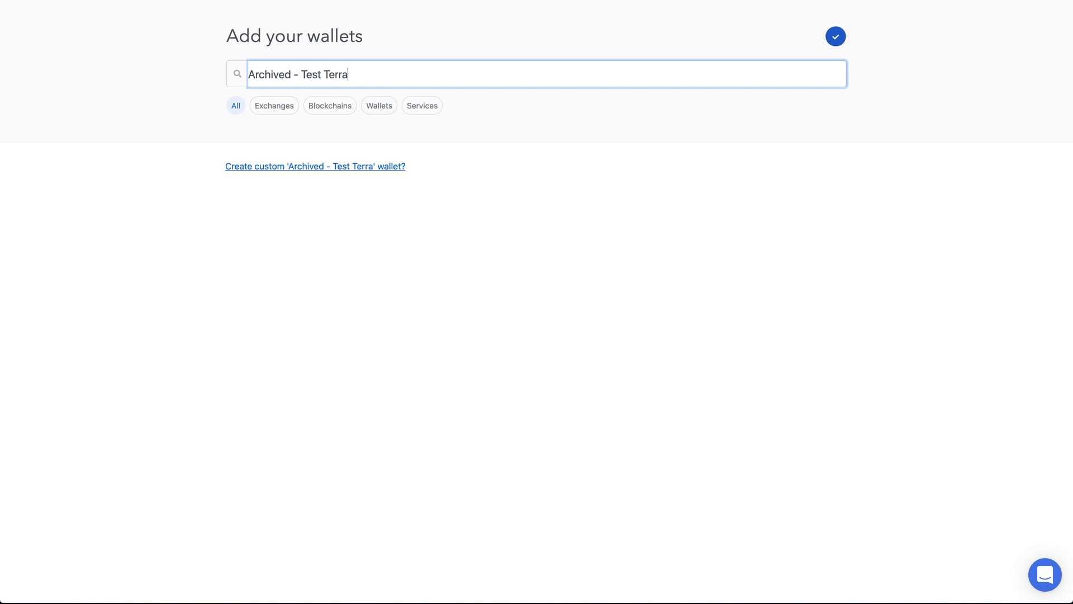
key(Tab)
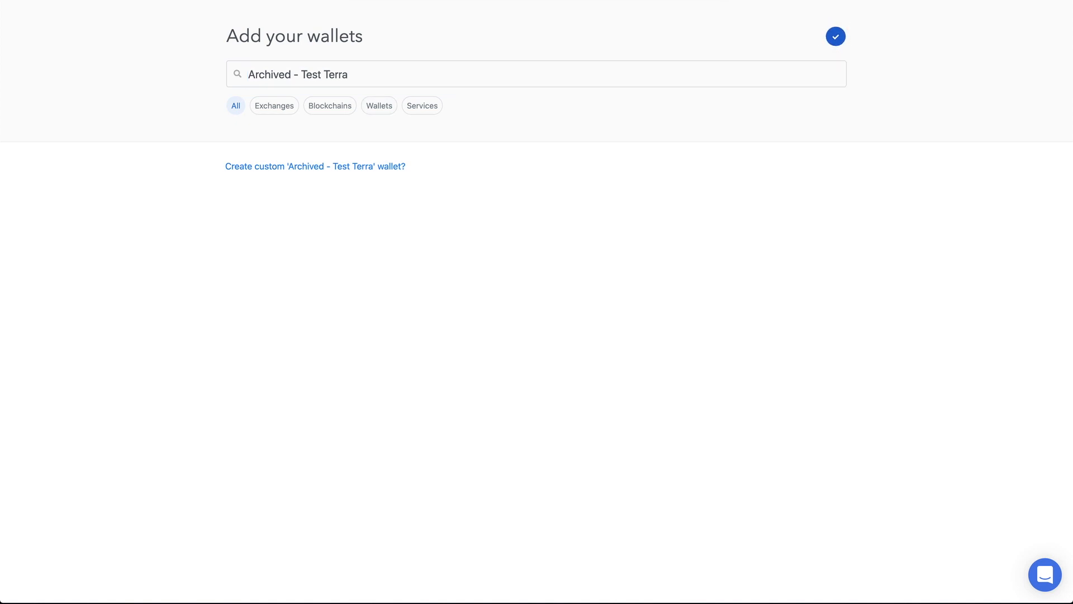
key(Return)
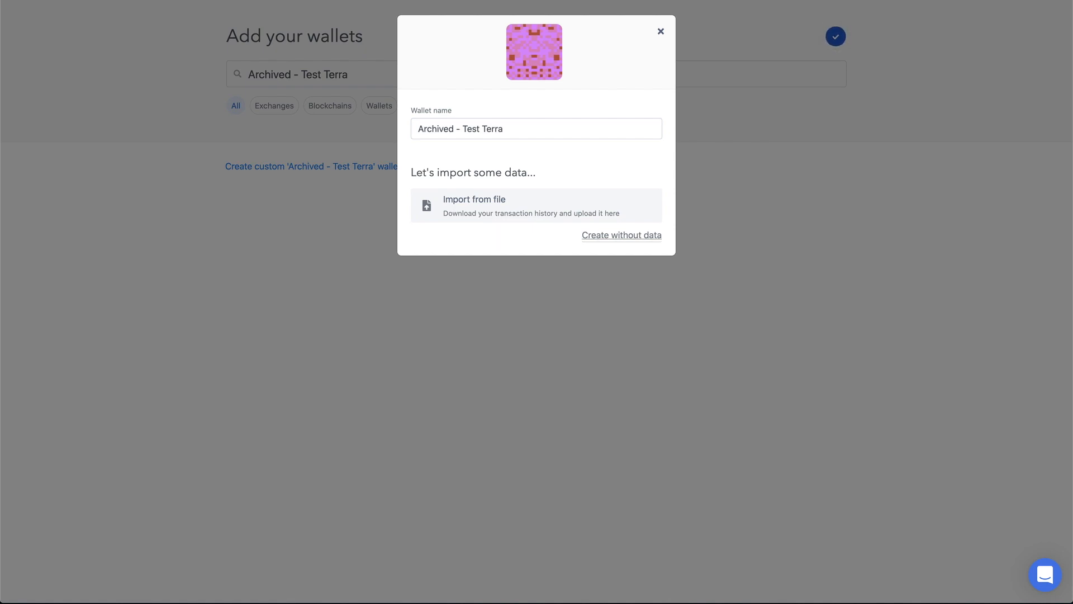
click(622, 235)
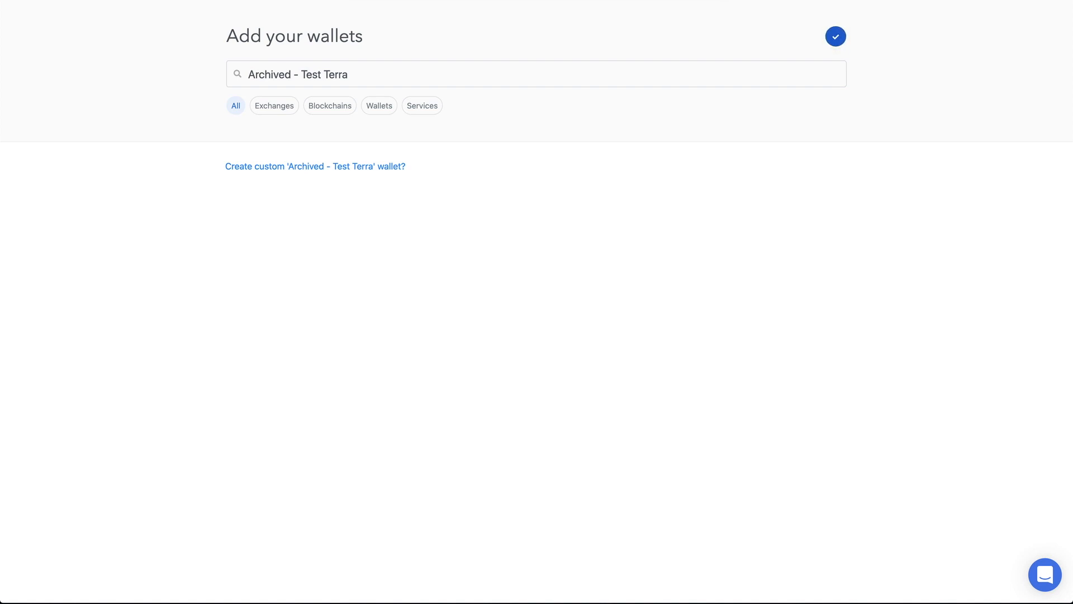
- Return to the Koinly site, sign in again and open the wallets list to check the new wallet
key(super+l)
text(k)
key(Return)
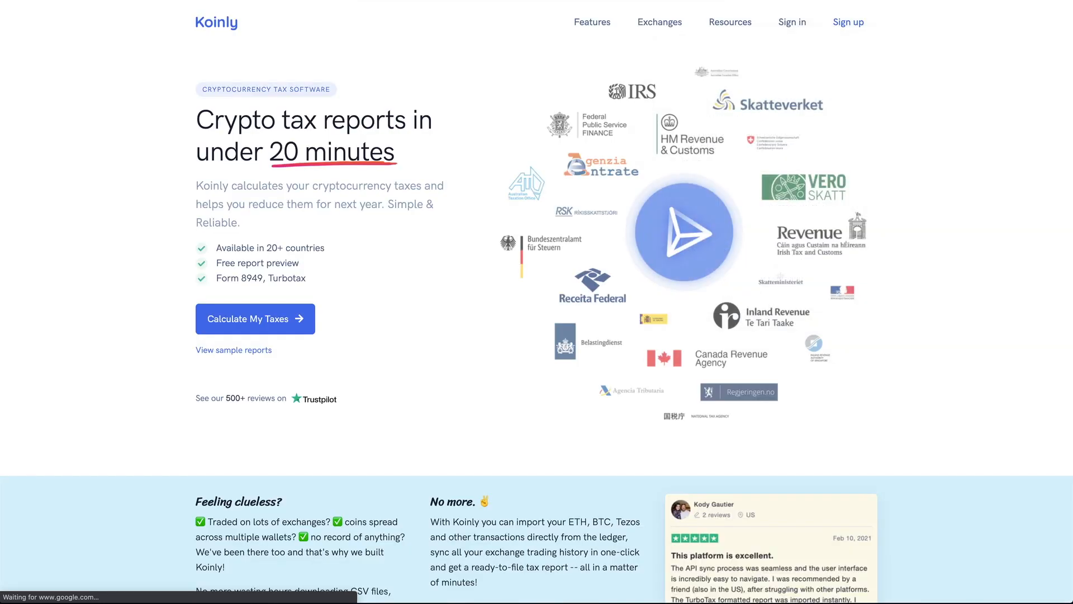
click(792, 22)
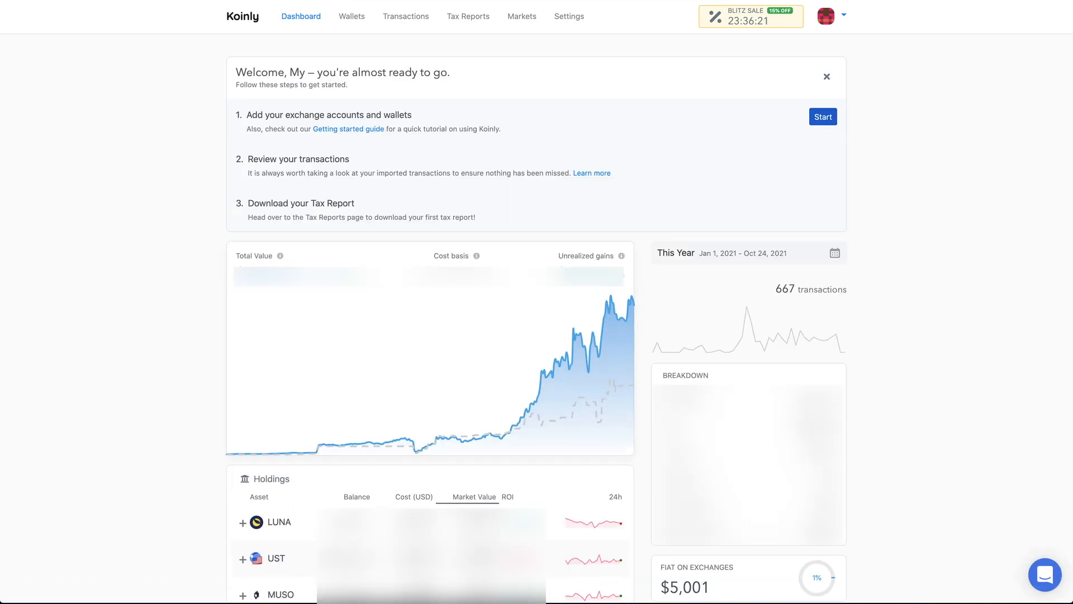
click(351, 16)
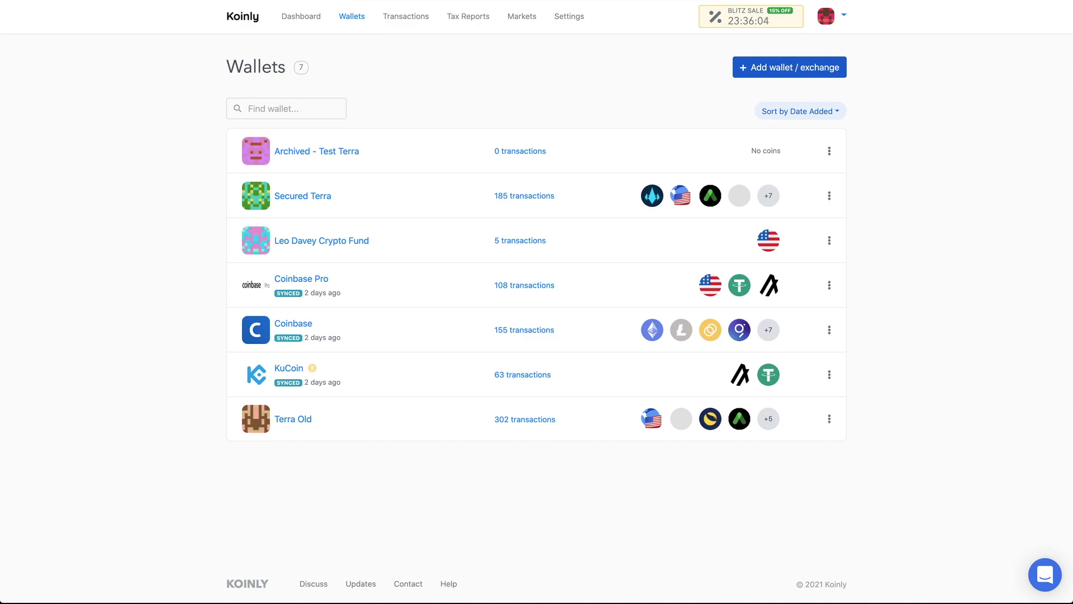
- Switch to stake.tax, paste the full Terra wallet address, choose LUNA as the token and run the search
key(super+t)
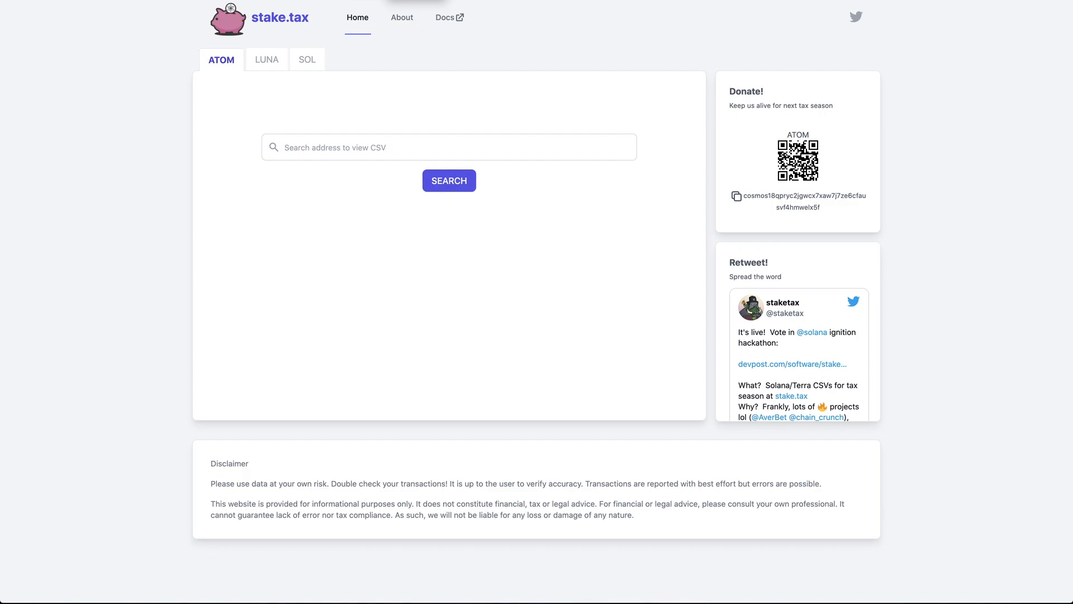
click(369, 147)
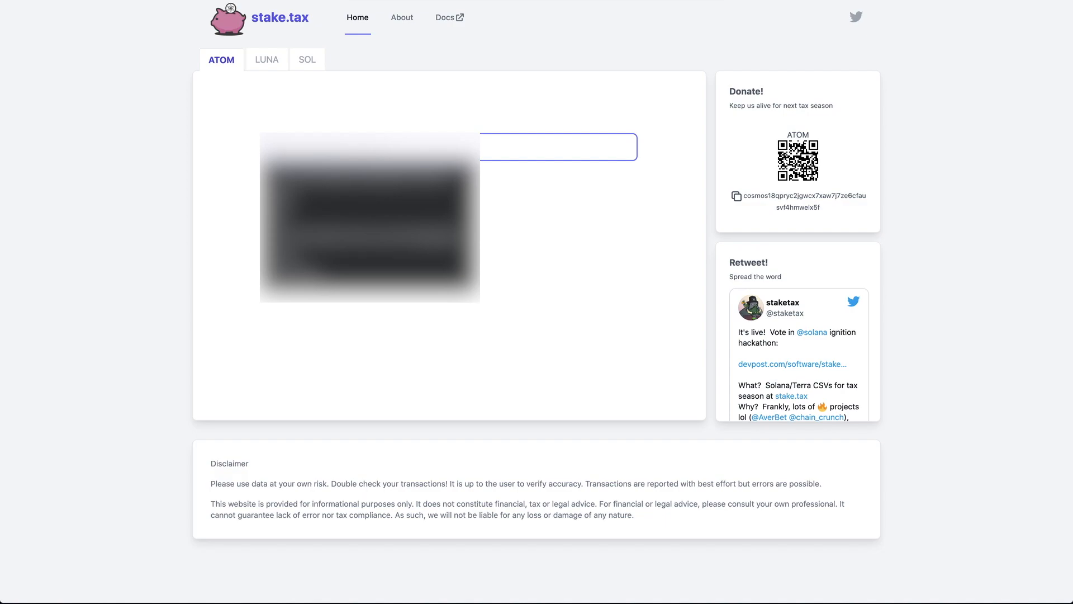
key(ctrl+v)
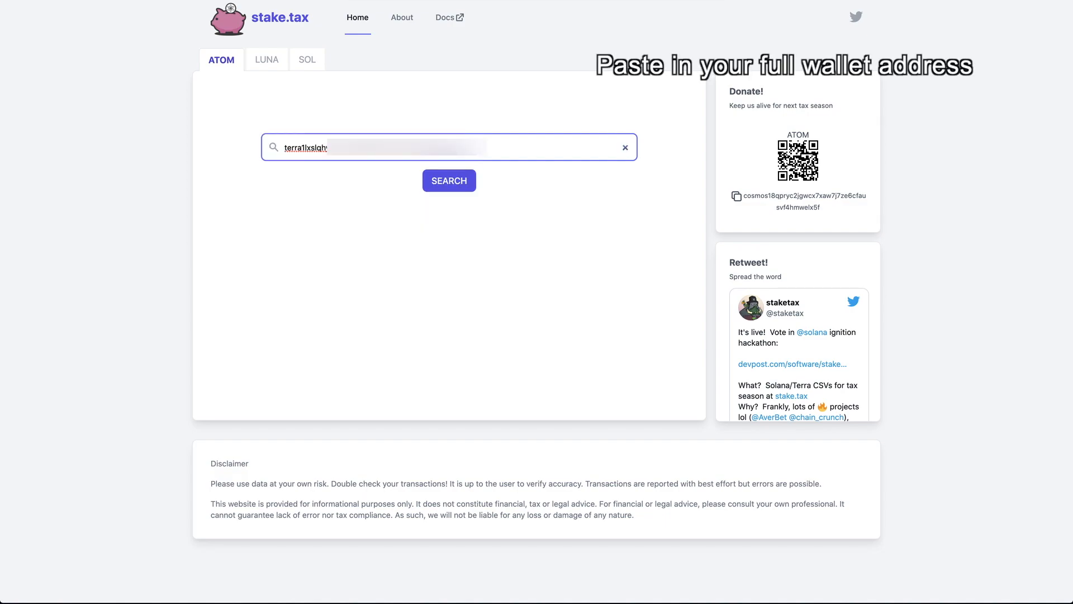
click(265, 60)
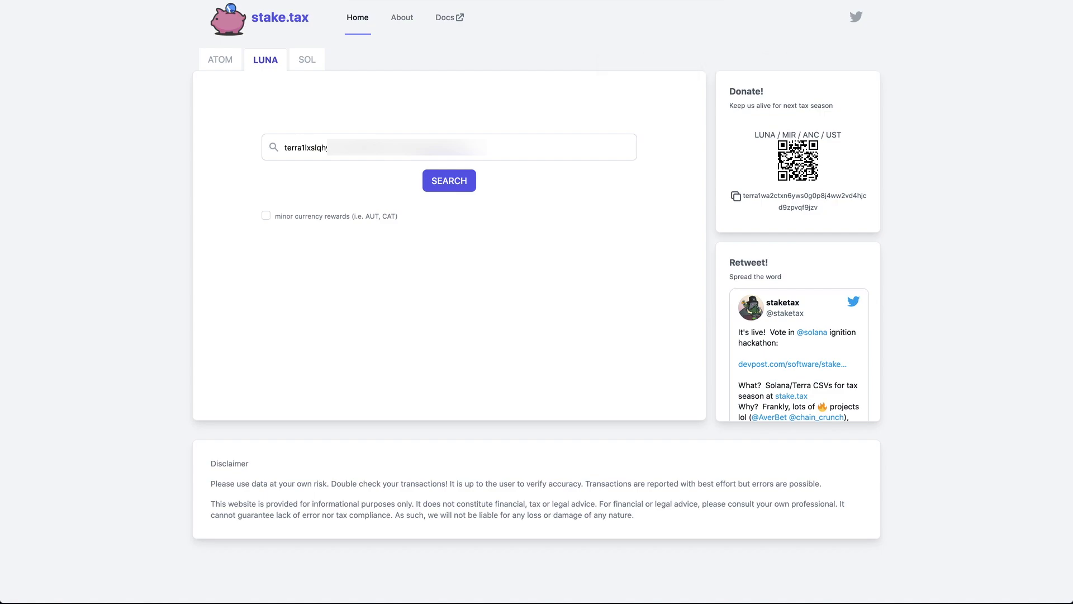
key(Return)
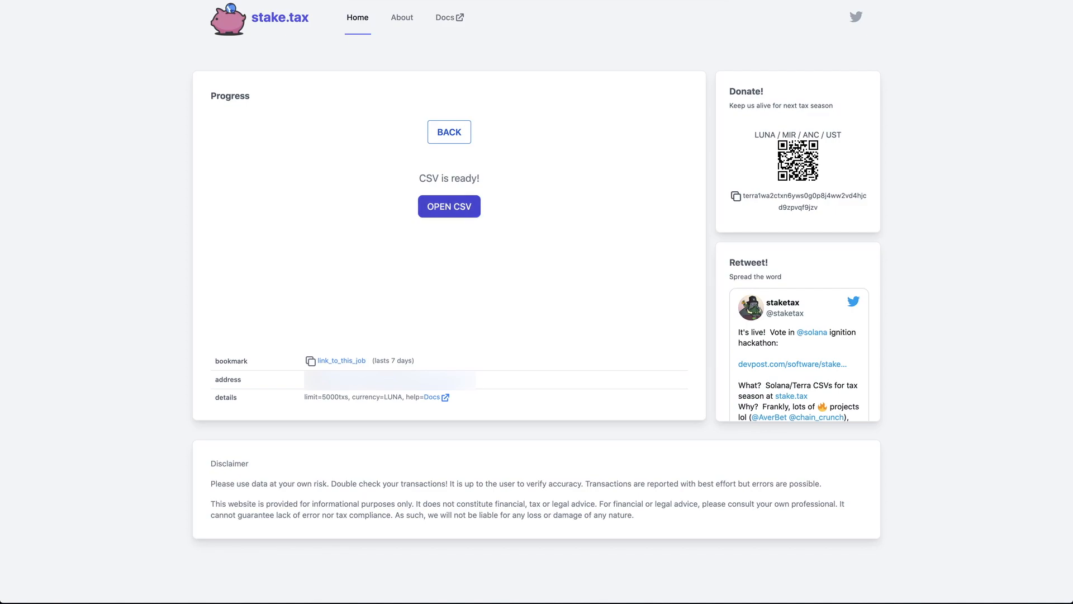
- Open the generated transaction report and download it in the default CSV format as "test - all - 102421" in Downloads
click(450, 207)
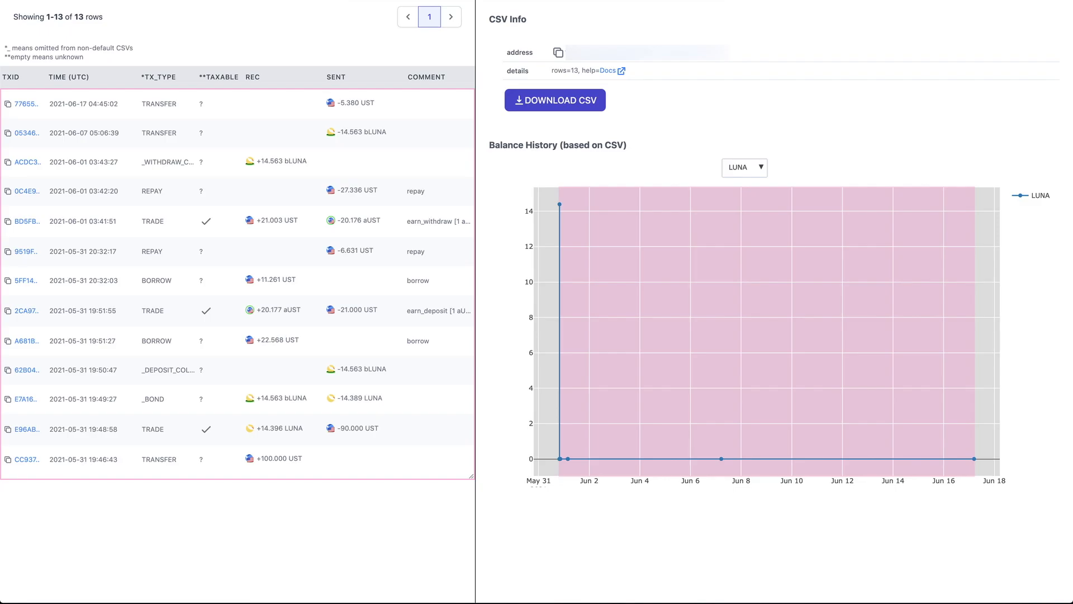
click(555, 100)
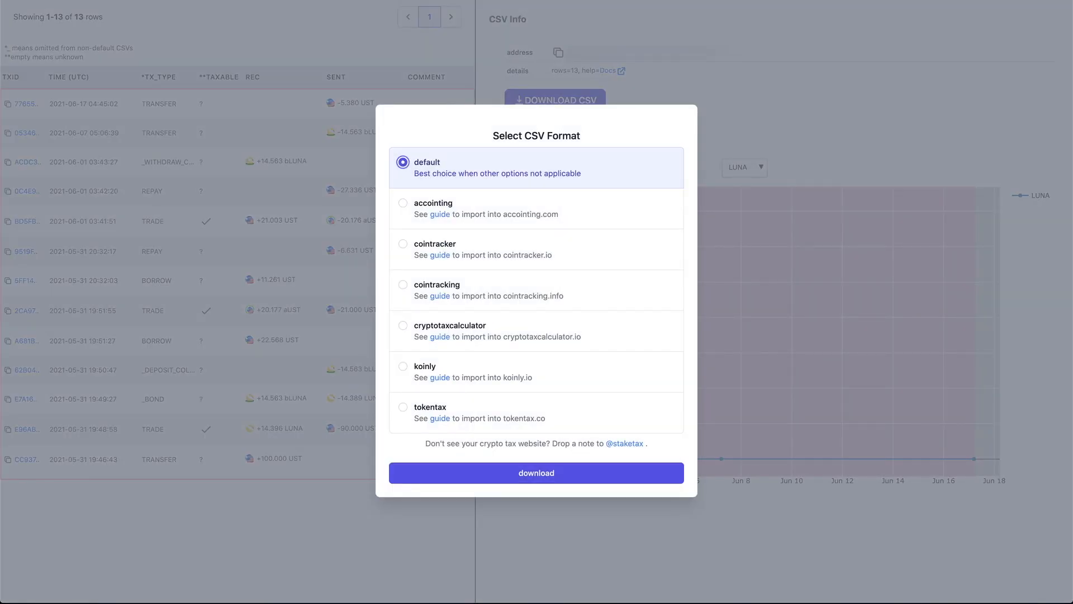
click(537, 472)
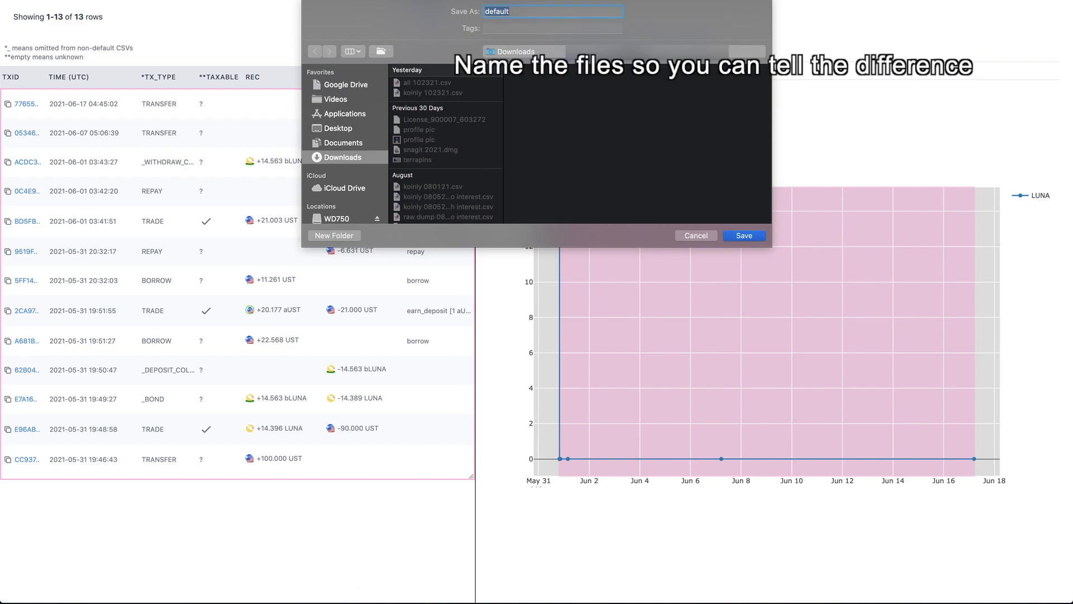
text(test - all)
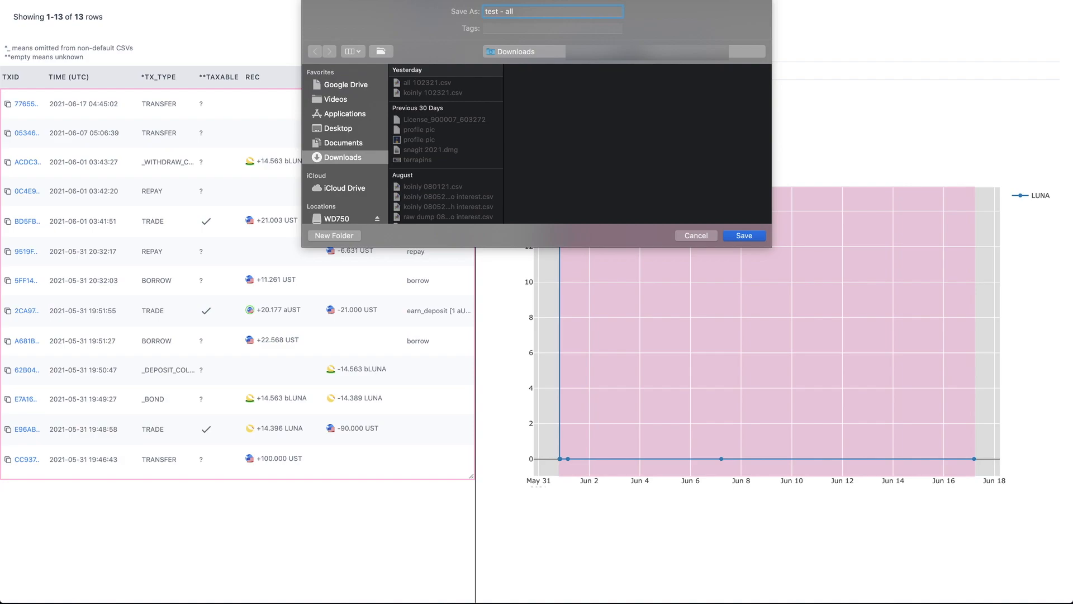
text( txn)
key(BackSpace)
key(BackSpace)
key(BackSpace)
key(BackSpace)
text(- 102421)
key(Return)
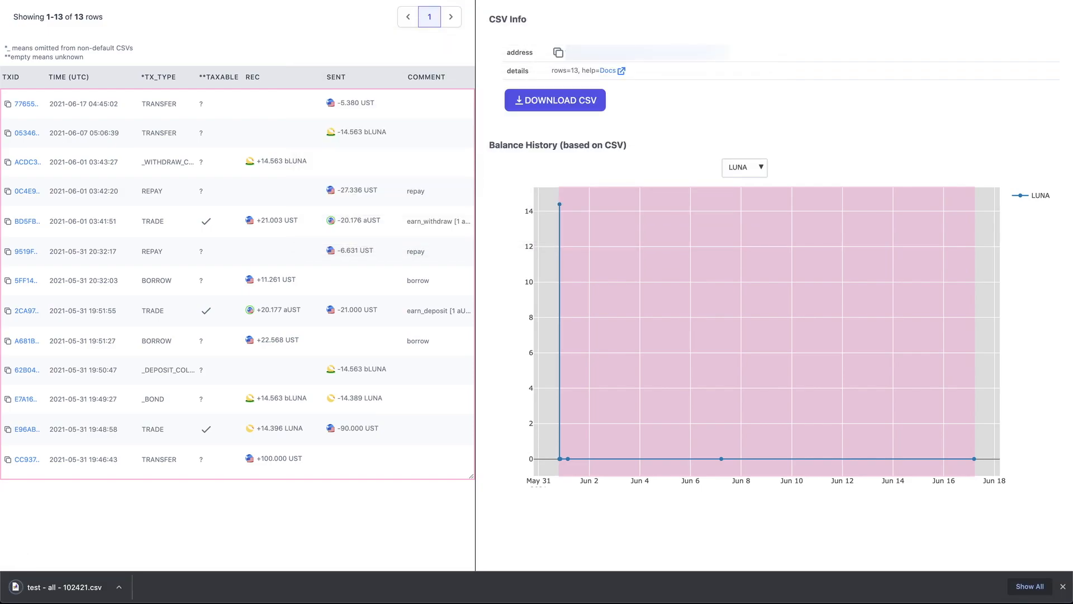
- Download the same transaction report in the koinly CSV format as "test - koinly - 102421"
click(555, 100)
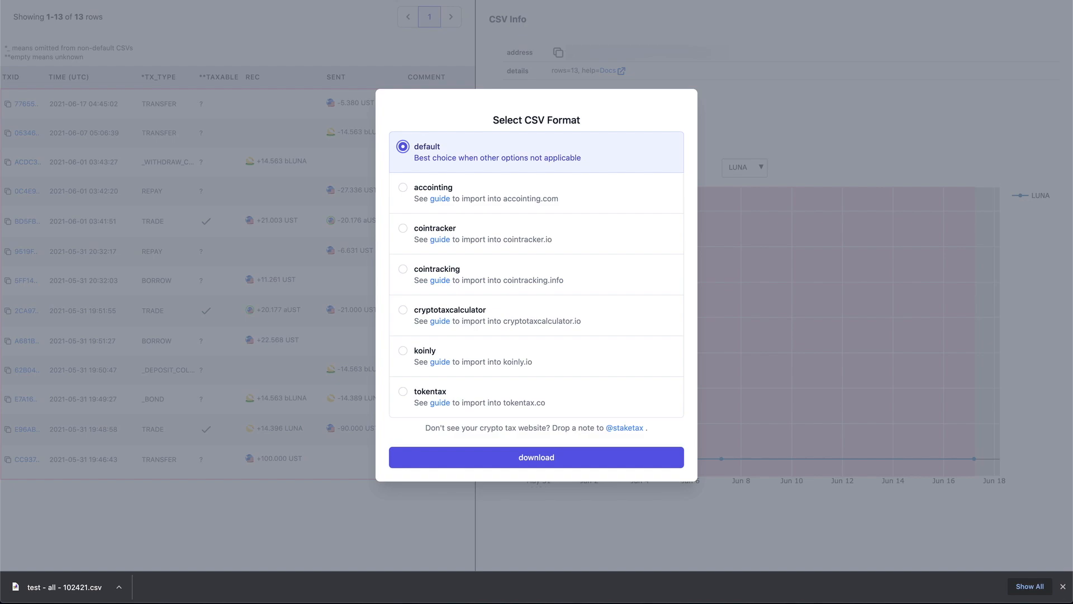
click(403, 350)
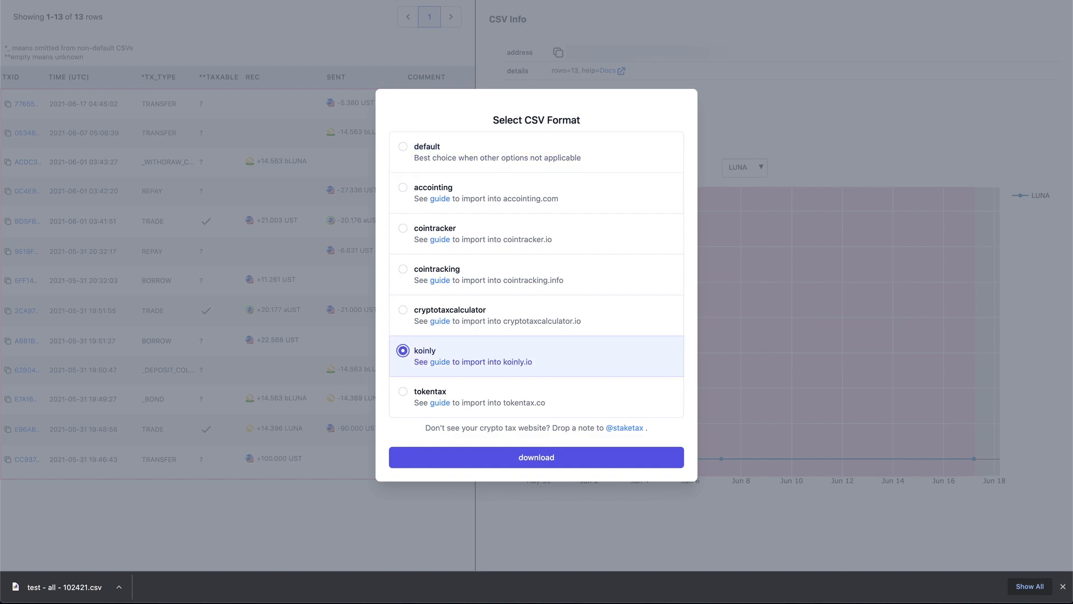
click(537, 457)
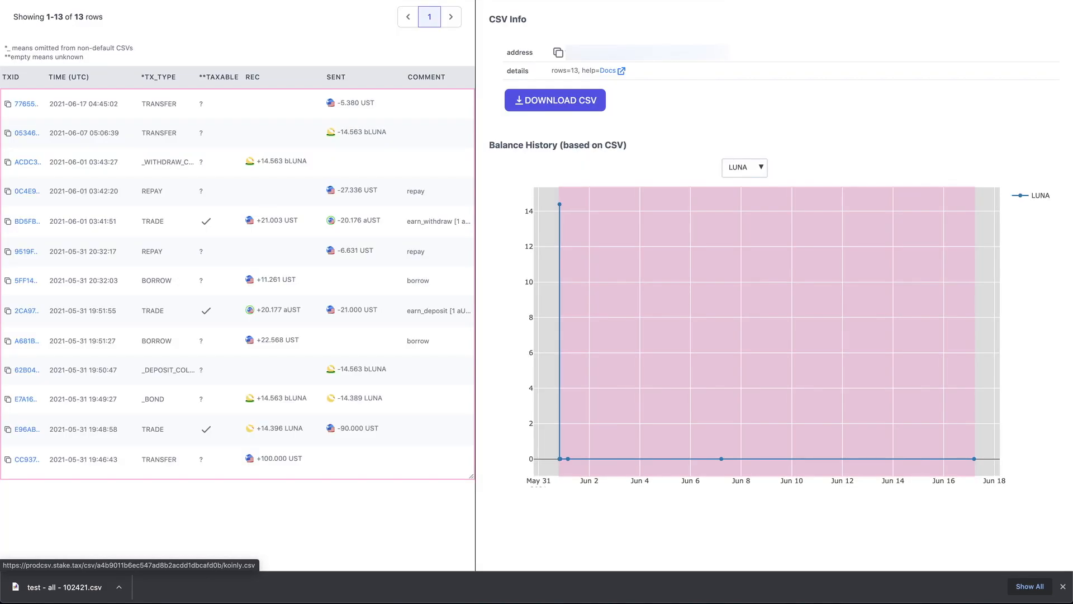
text(test - all - 102421)
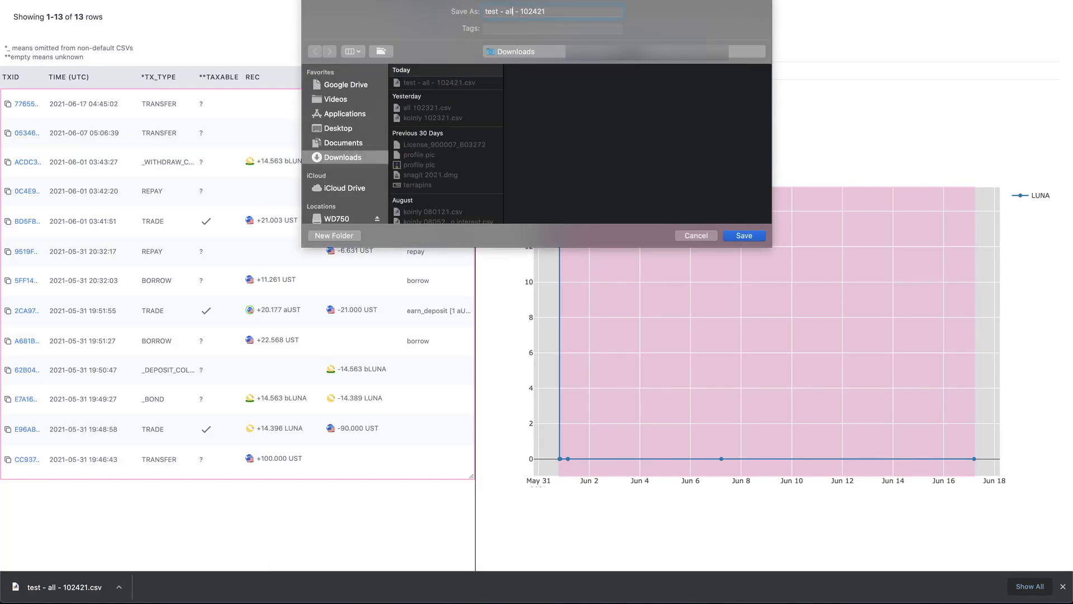
key(BackSpace)
key(BackSpace)
key(BackSpace)
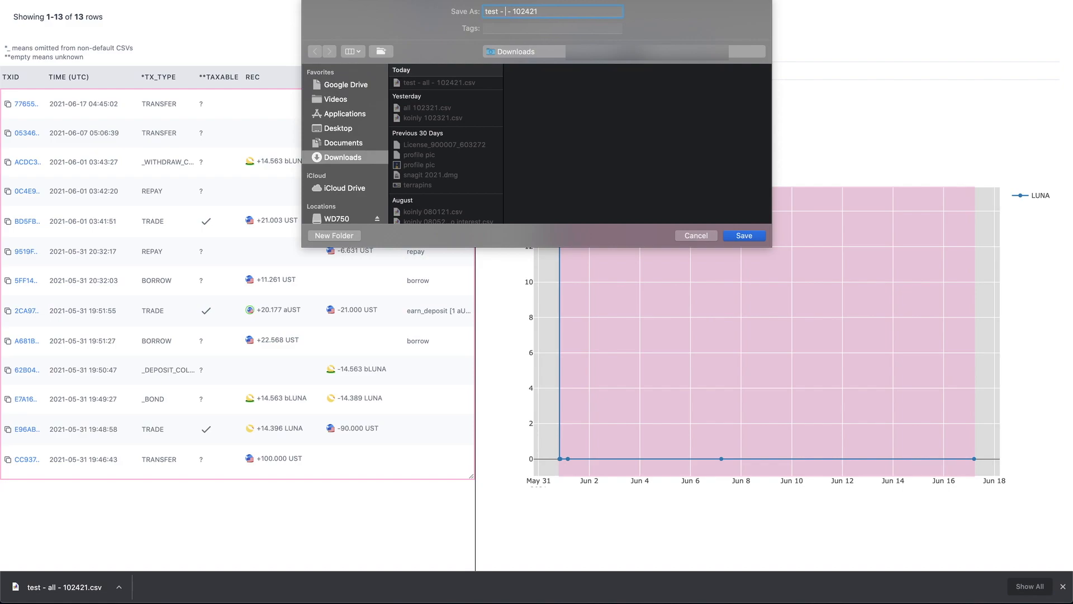
text(koinly)
key(Return)
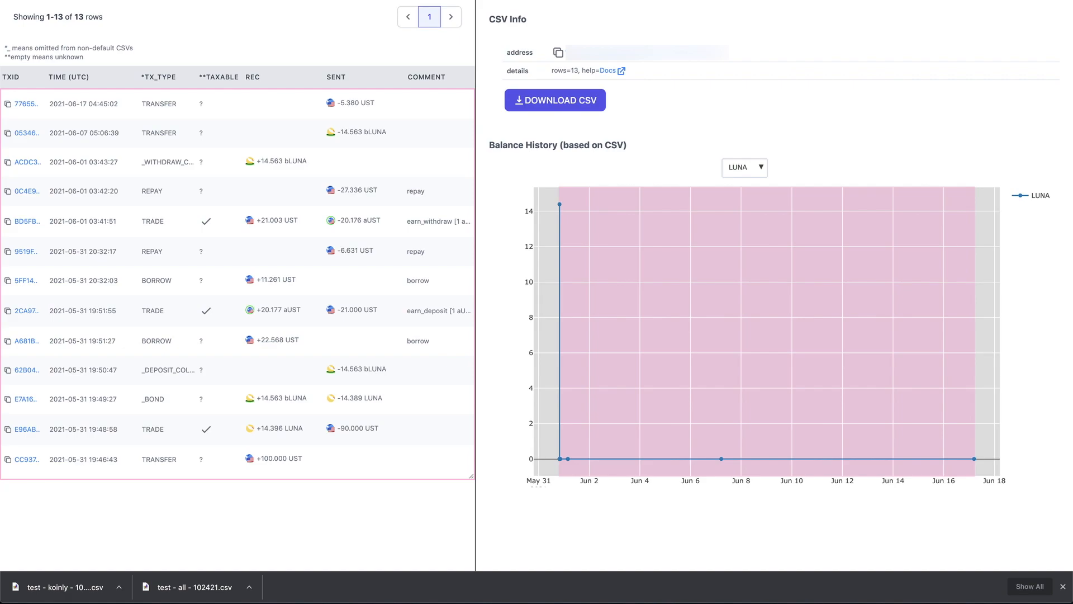
- Switch to Google Sheets and compare the "Test - Koinly - 102421" and "Test - All - 102421" spreadsheets
key(ctrl+Tab)
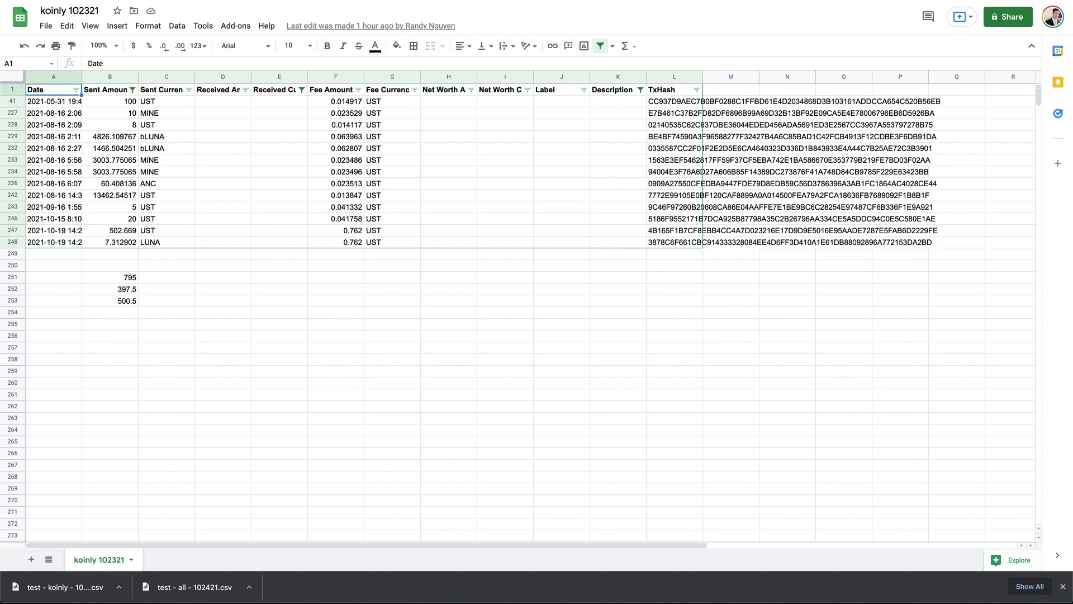
key(ctrl+Tab)
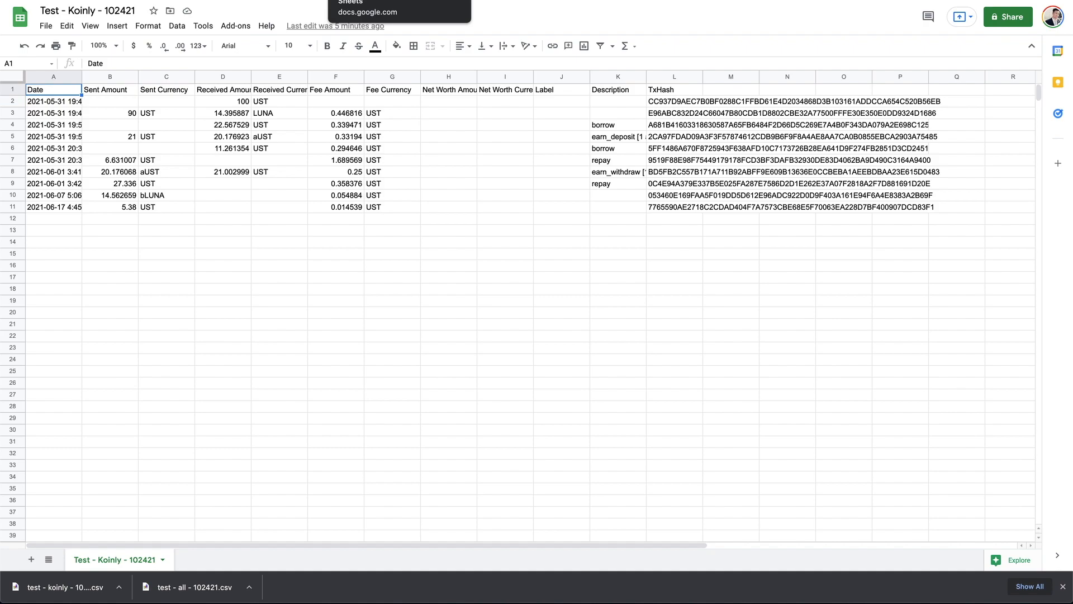
key(ctrl+Tab)
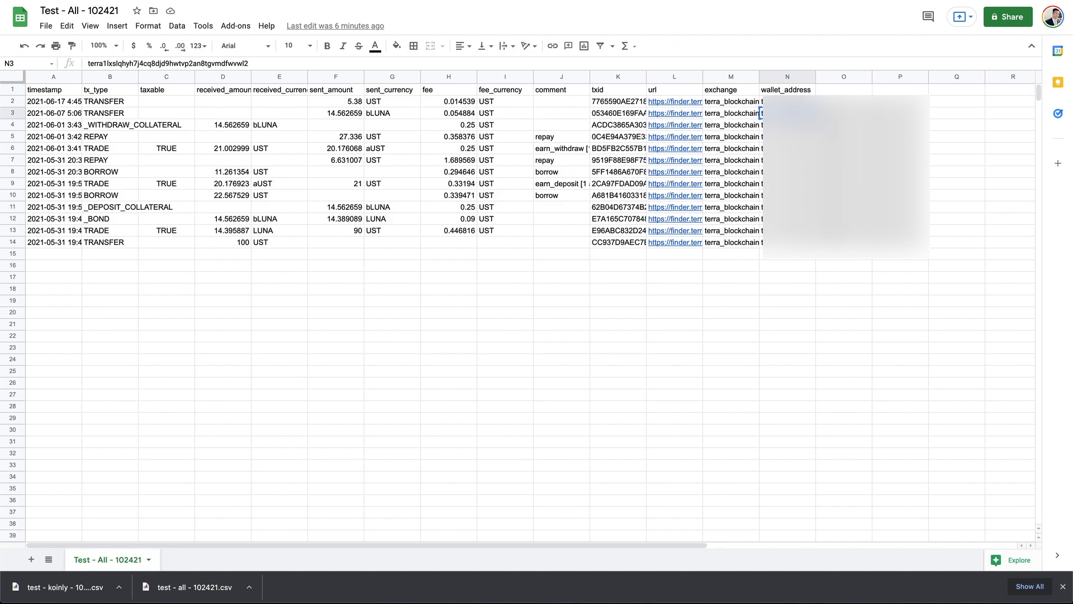
- Export the "Test - Koinly - 102421" spreadsheet as comma-separated values, naming the file "Upload file - Test - Koinly - 102421"
key(ctrl+Tab)
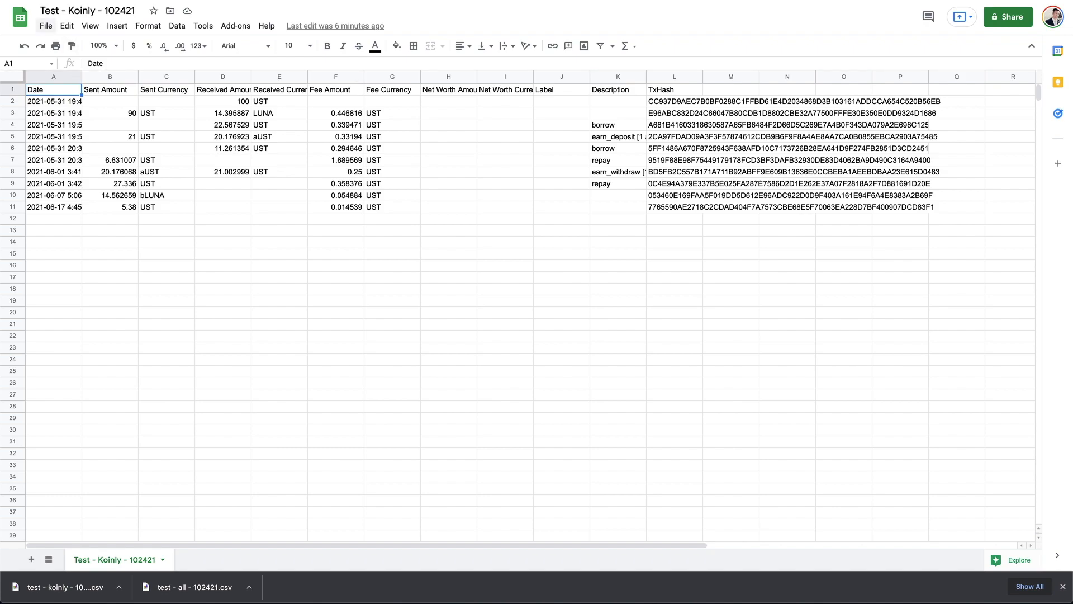
click(46, 26)
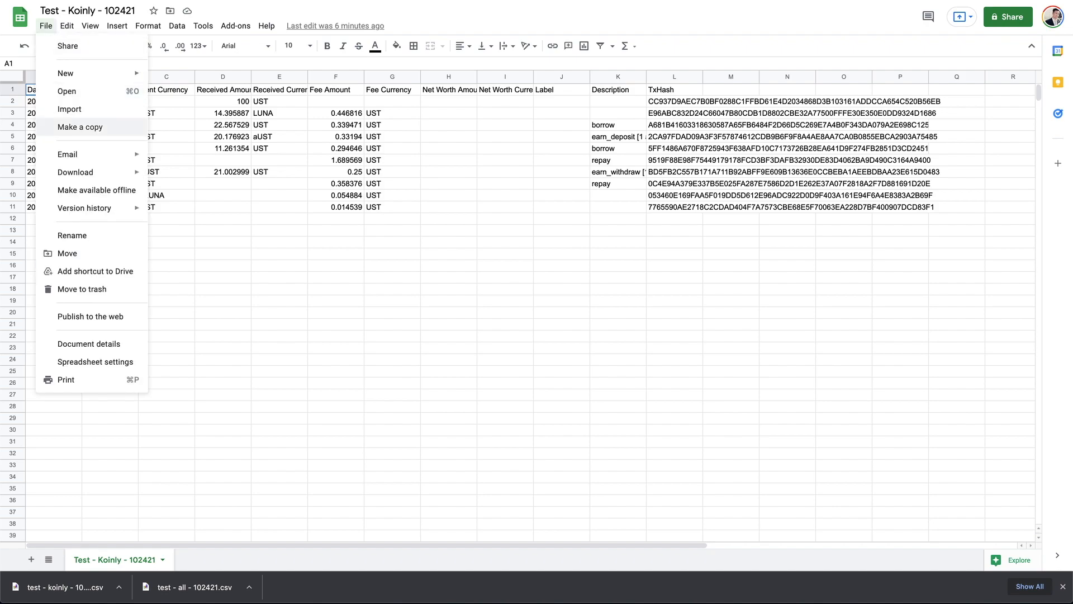
mouse_move(75, 172)
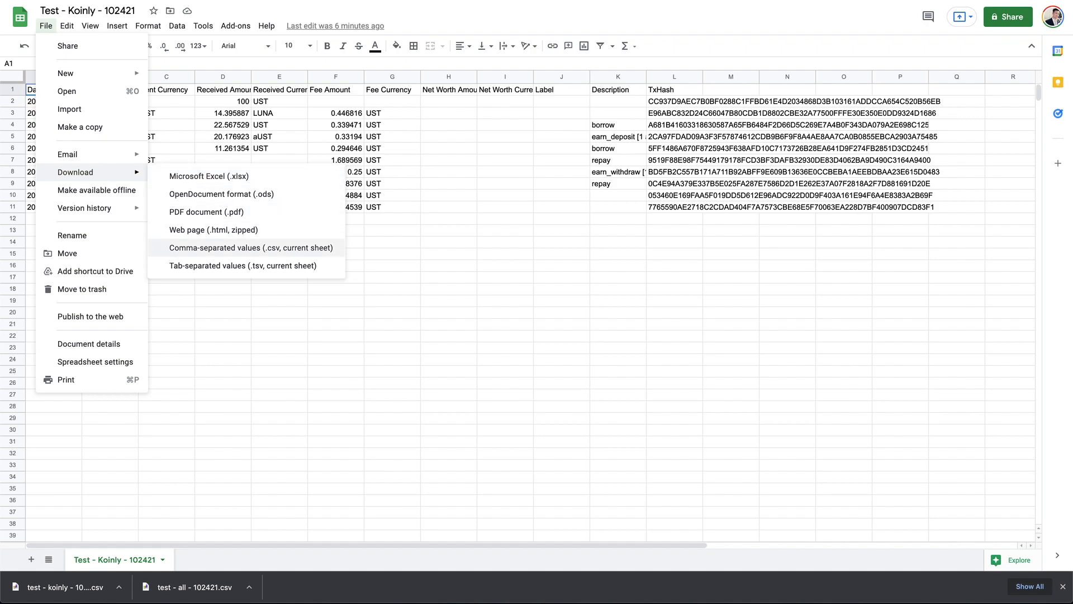
click(251, 248)
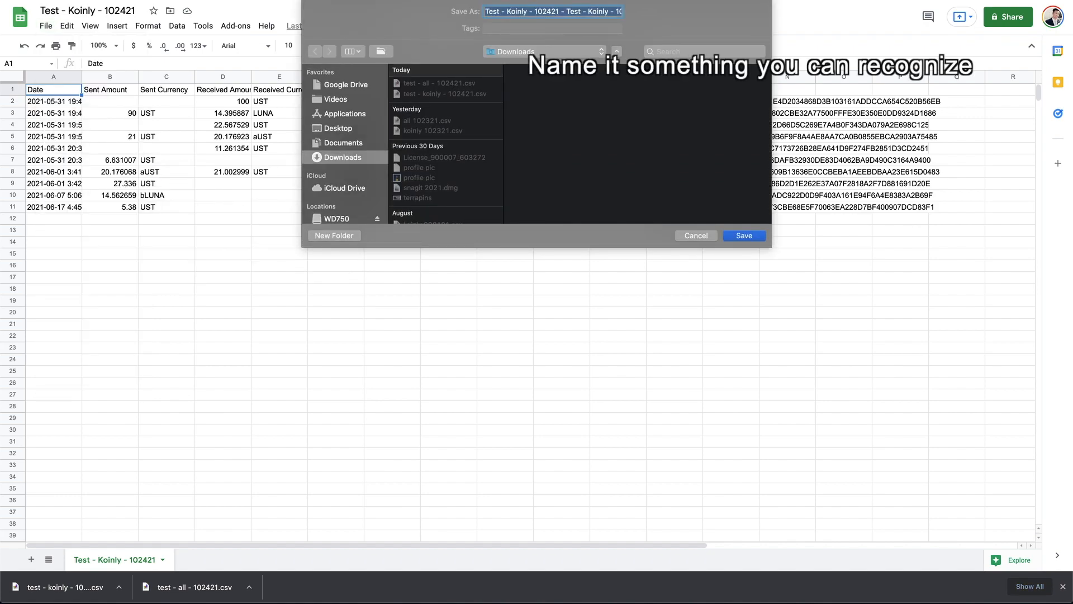
click(551, 11)
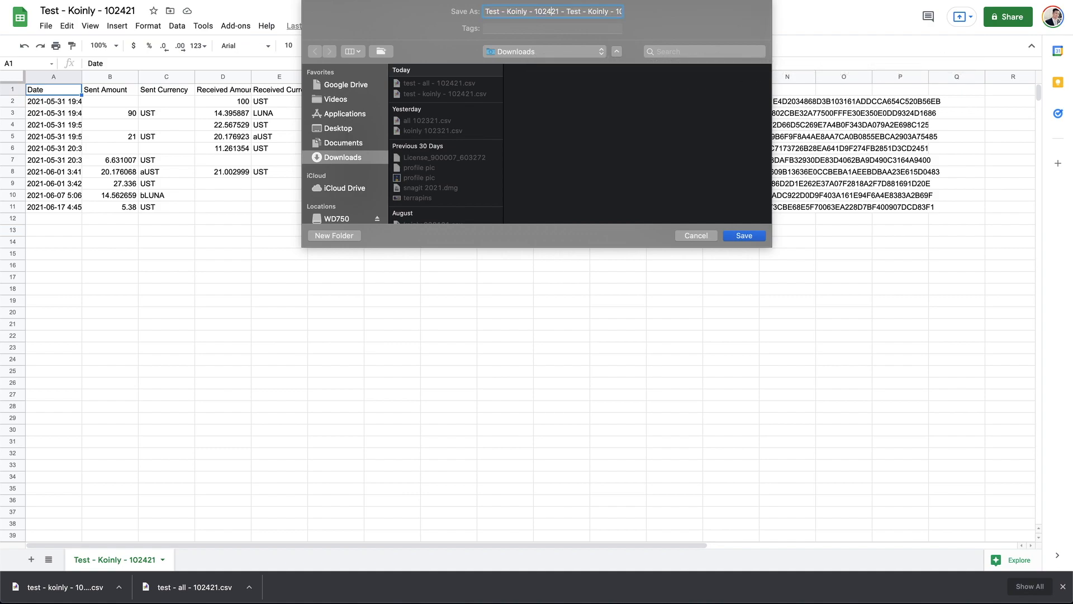
key(BackSpace)
text(Upload file -)
key(Return)
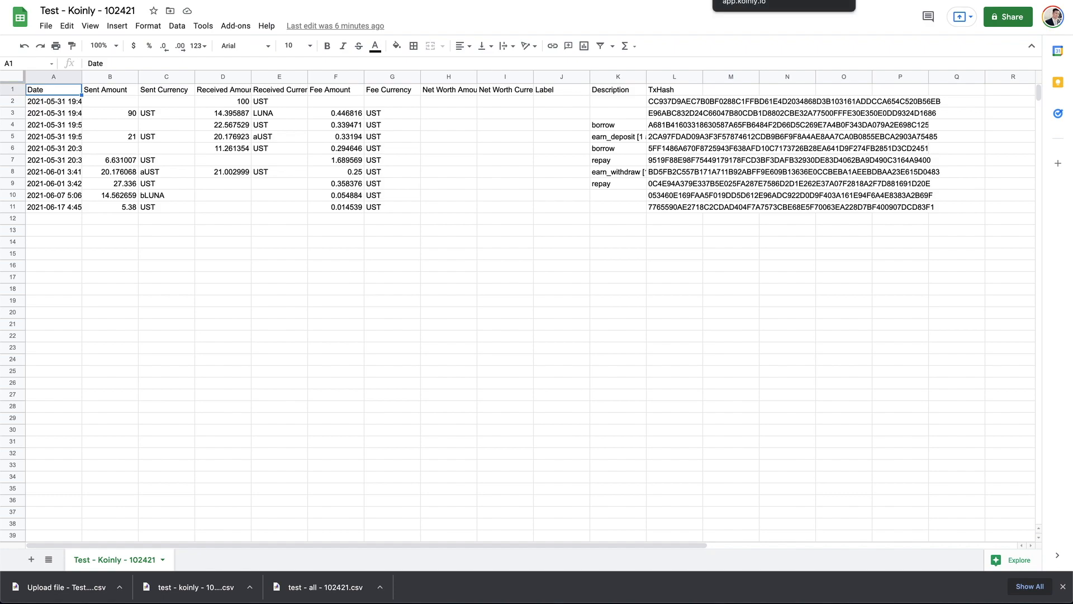
- In Koinly, import "Upload file - Test - Koinly - 102421.csv" into the "Archived - Test Terra" wallet and view the import summary
key(ctrl+Tab)
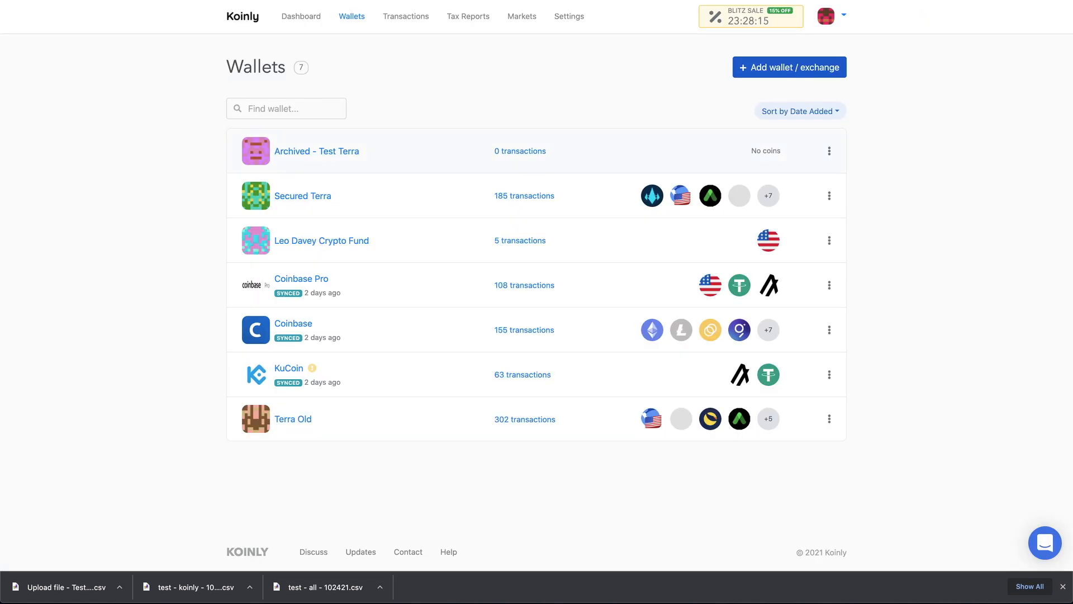
click(317, 151)
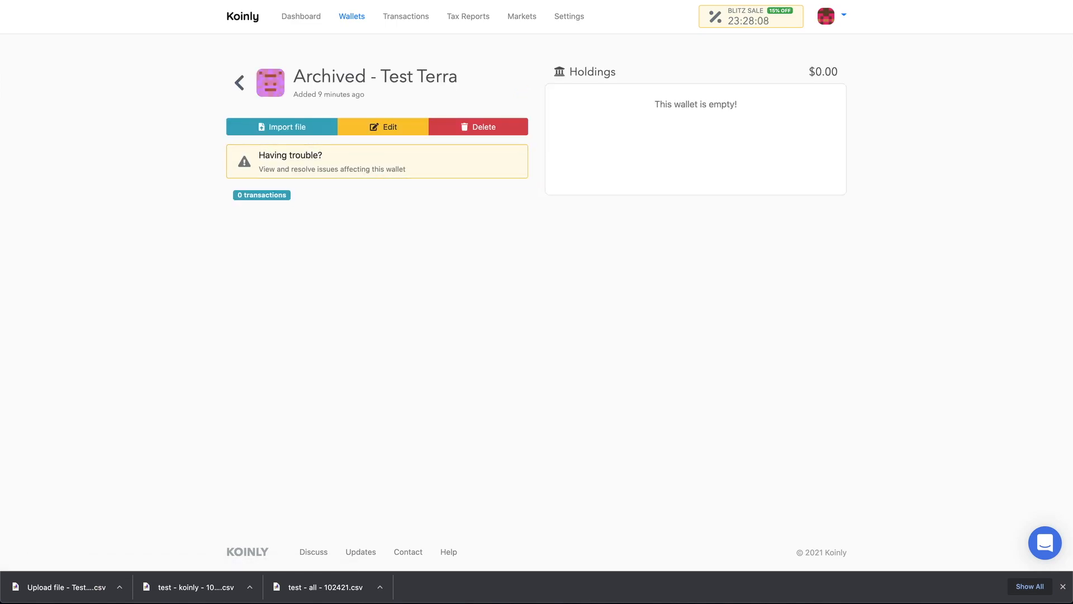
click(282, 127)
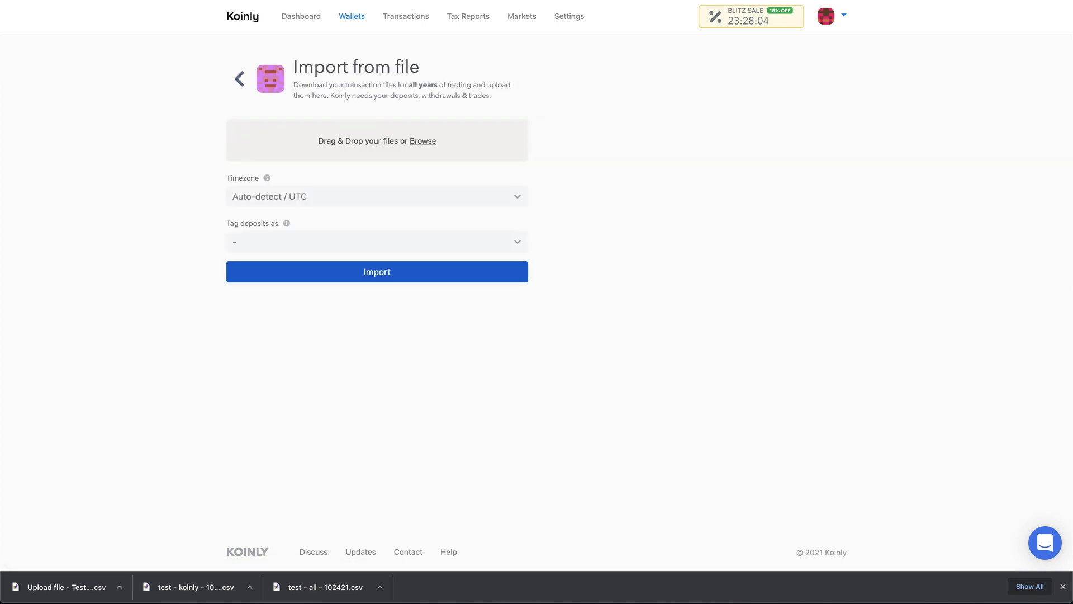
click(422, 141)
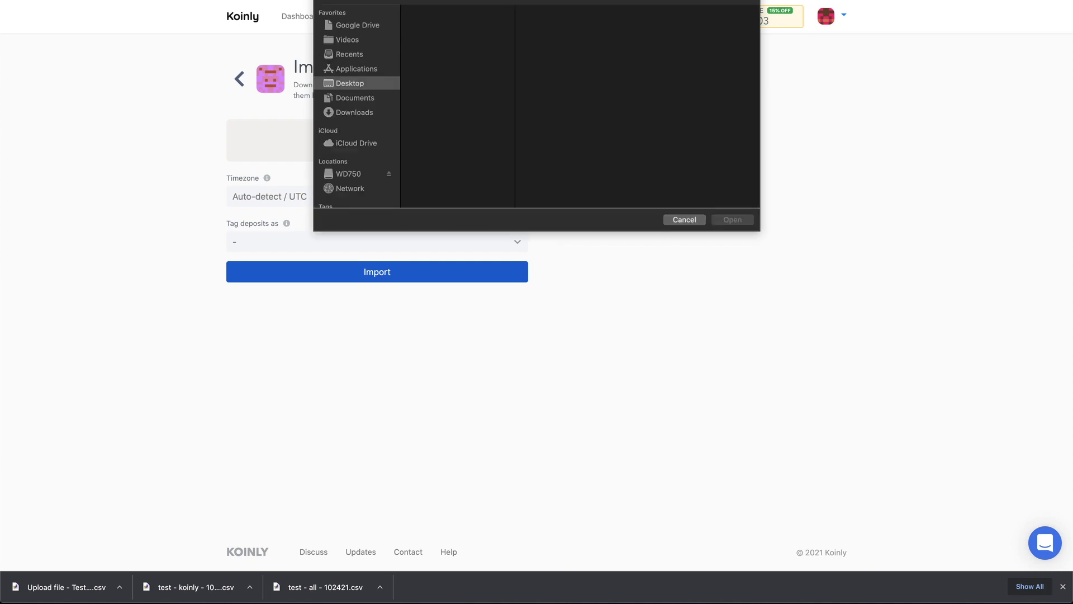
click(354, 128)
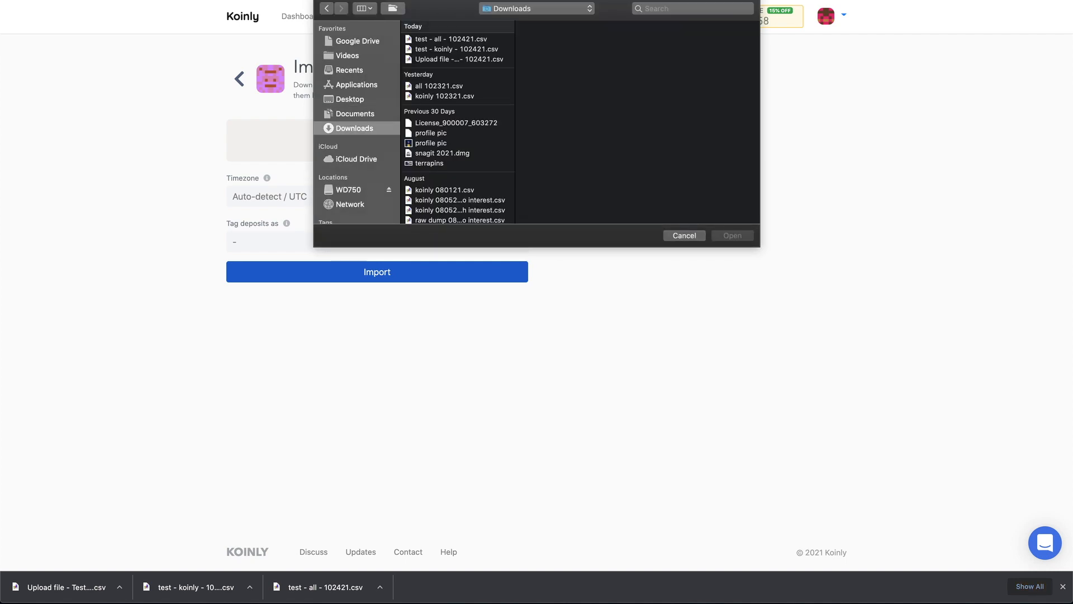
click(459, 60)
key(Return)
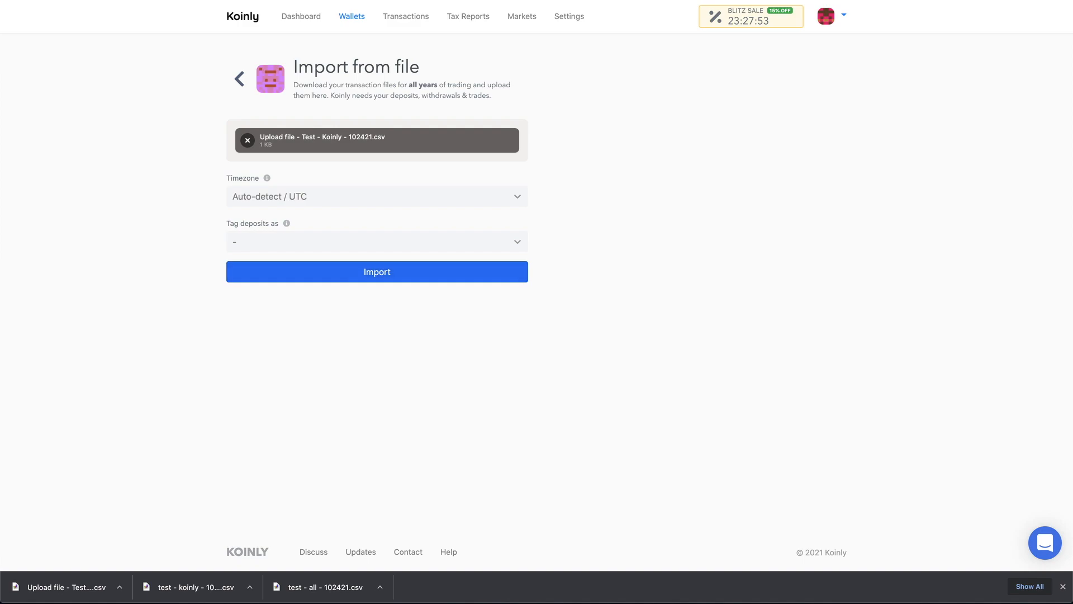
click(377, 272)
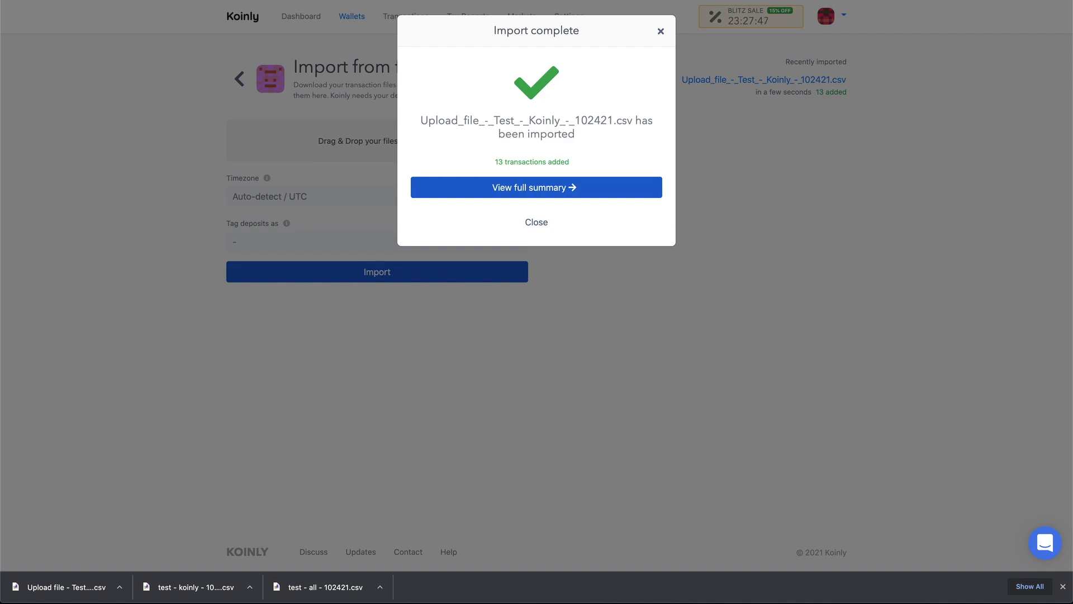
click(537, 187)
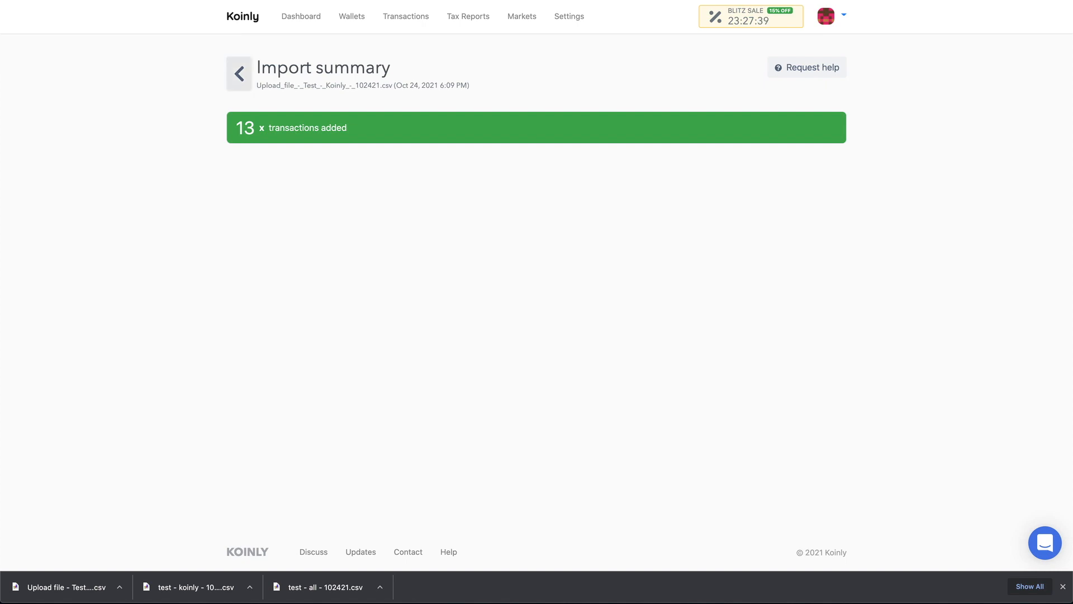
click(239, 74)
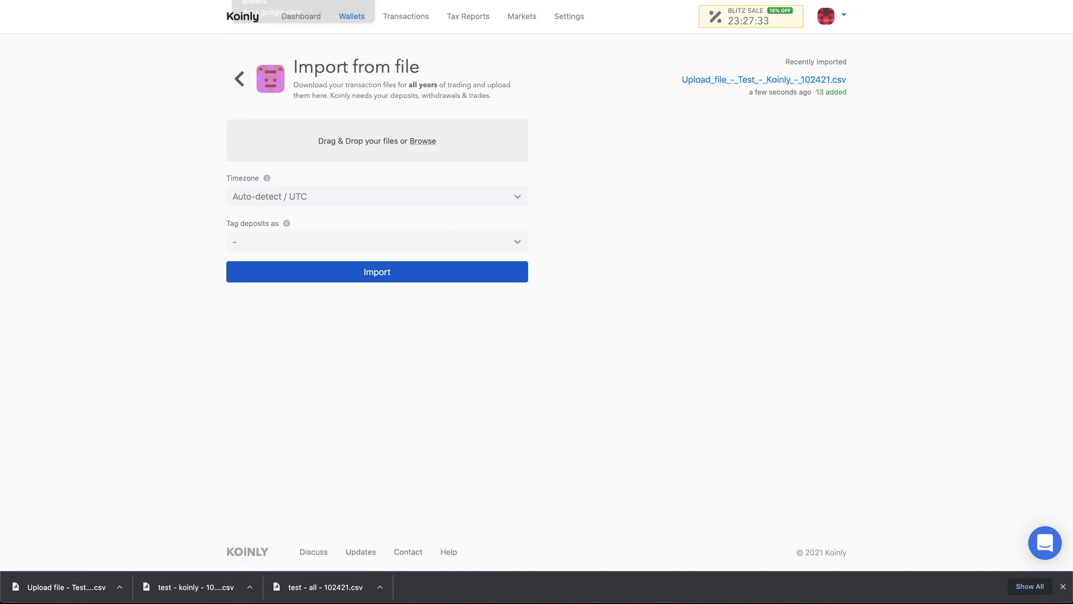
- Switch to the "Test - Koinly - 102421" spreadsheet and examine the sent amounts and currencies in rows 10 and 11
click(279, 1)
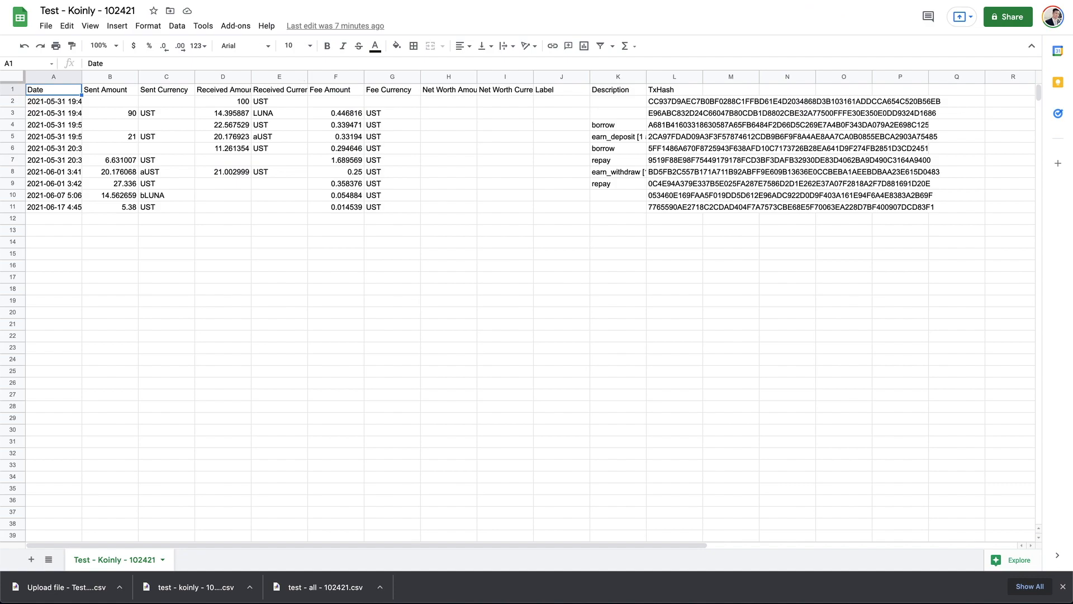
click(335, 218)
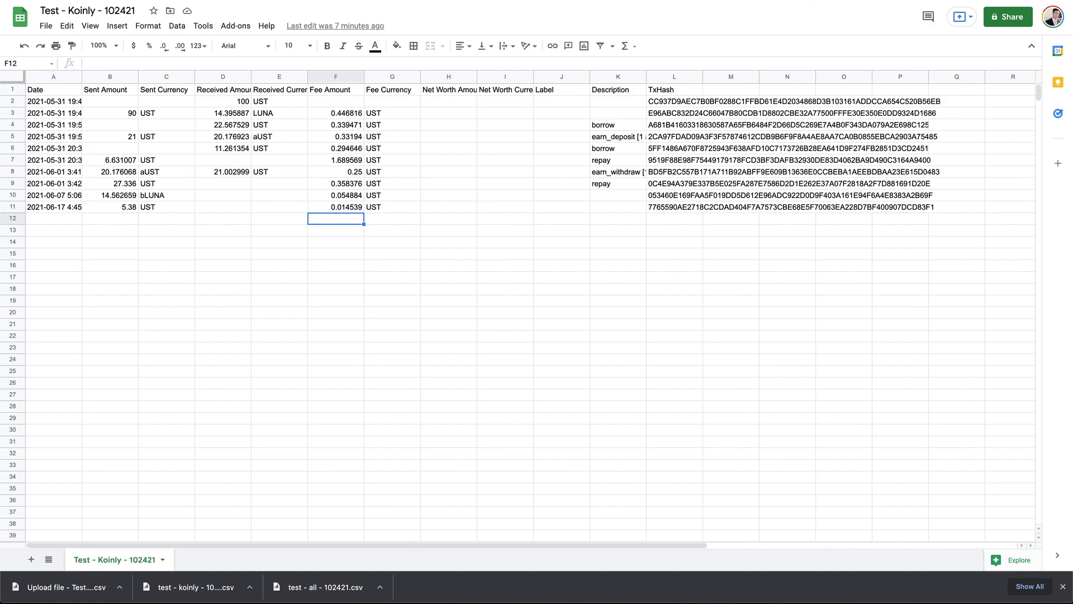
click(167, 207)
click(279, 207)
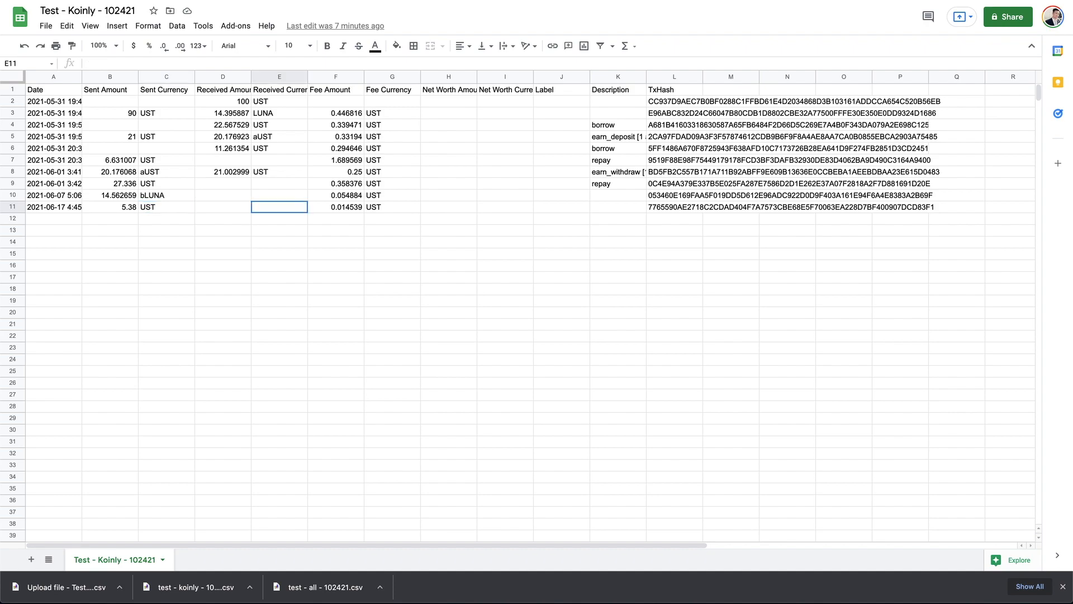
click(166, 208)
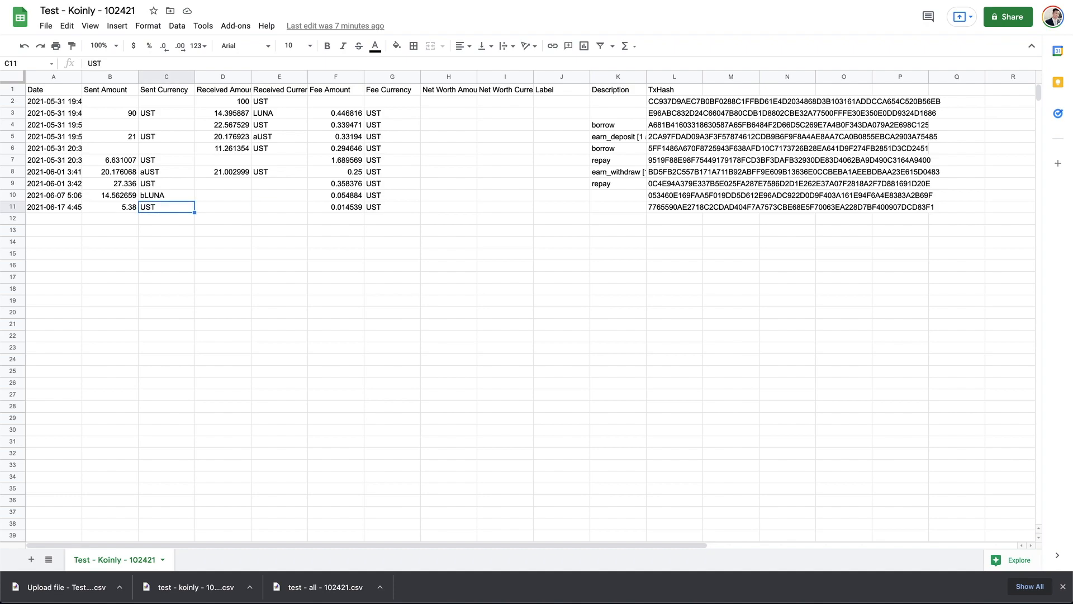
click(110, 207)
click(166, 207)
click(110, 207)
click(166, 207)
click(167, 196)
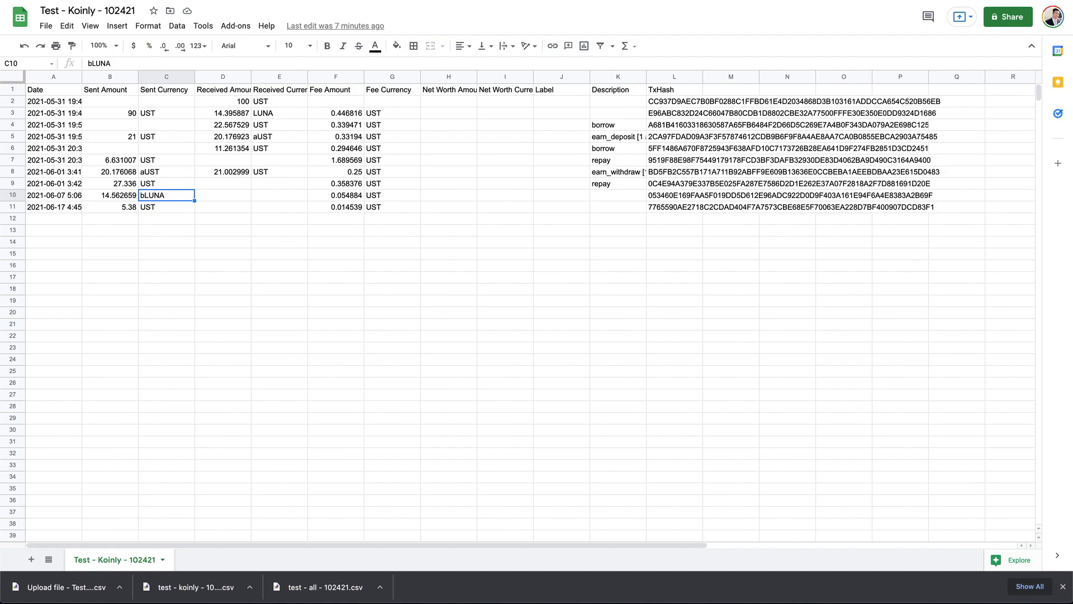
click(110, 196)
- Go back up through the Sent Amount column to the first transaction and check its received amount in cell D2
key(Up)
key(Up)
key(Up)
key(Up)
key(Up)
key(Up)
key(Up)
key(Up)
key(Up)
key(Down)
key(Down)
key(Up)
key(Right)
key(Right)
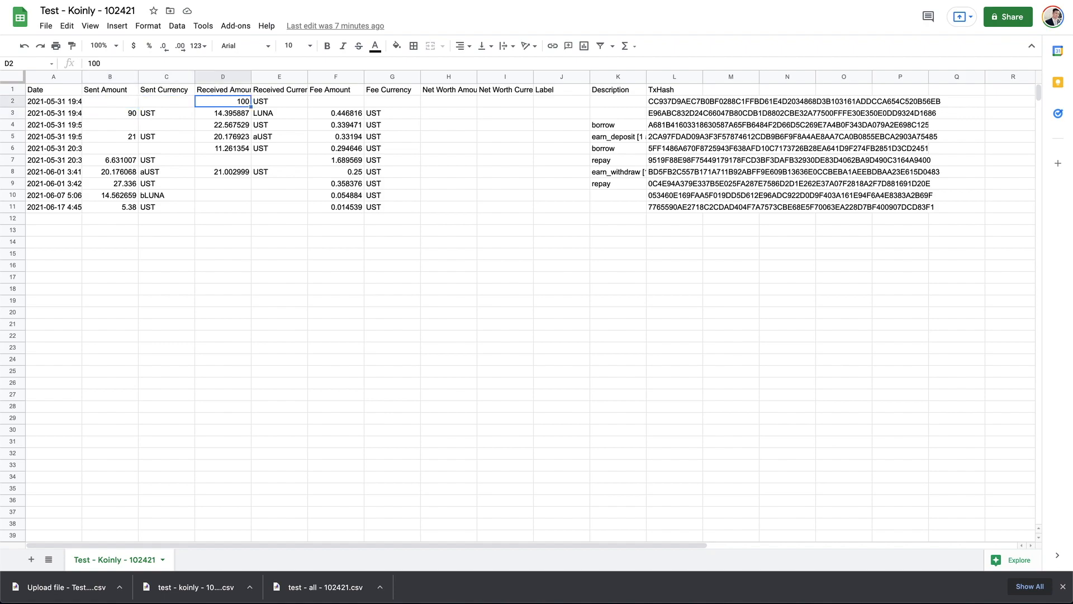
- Examine the sent and received amounts of the second transaction in row 3
key(Down)
key(Left)
key(Left)
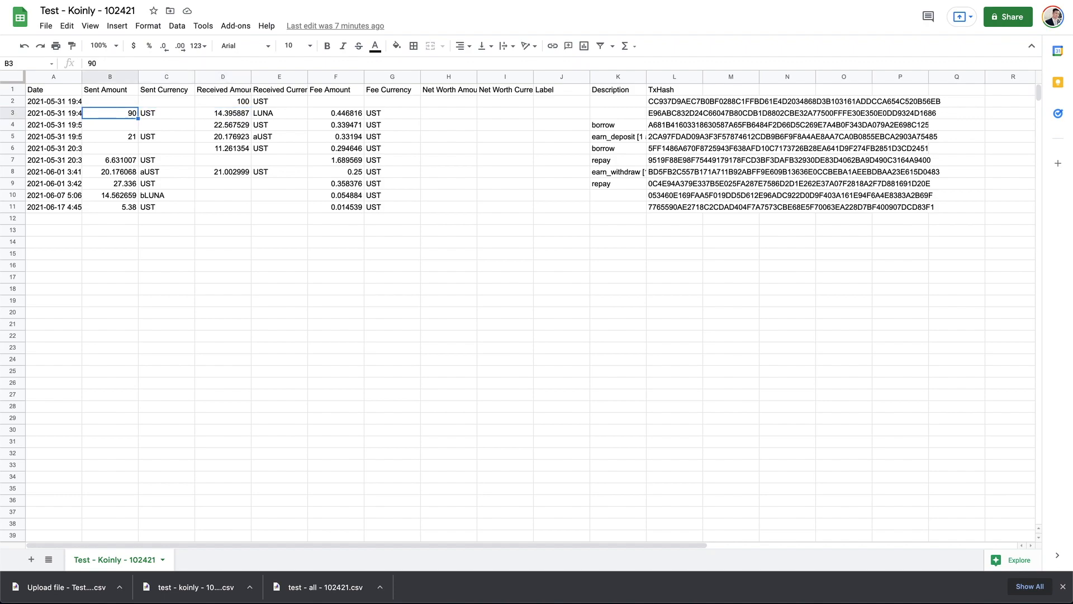
key(Right)
key(Left)
key(Right)
key(Right)
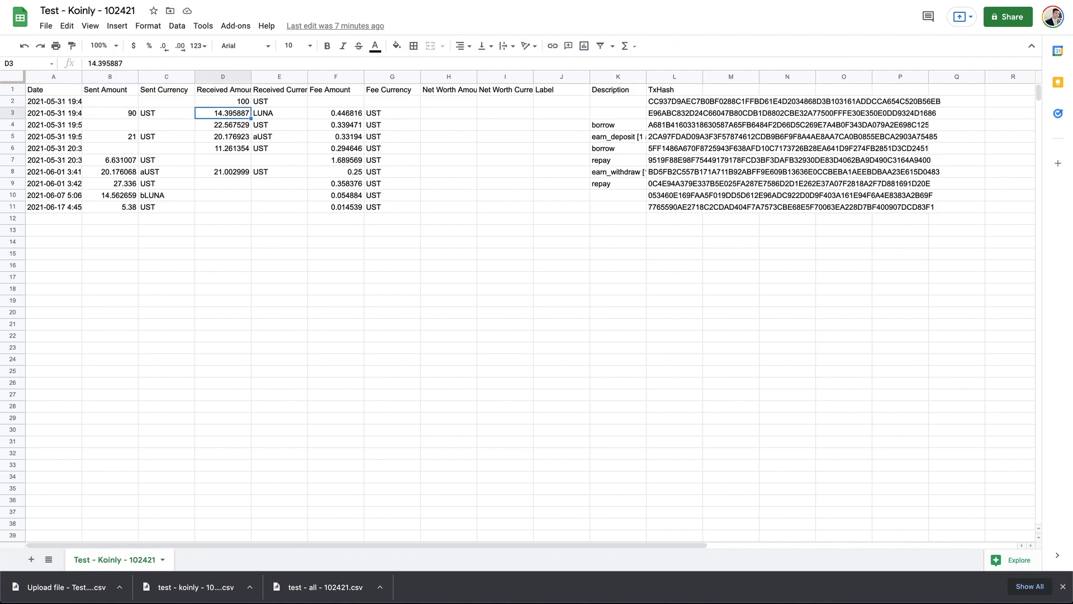
- Examine the borrow transaction in row 4 from its Sent Amount across to the TxHash column, returning to its Received Amount
key(Down)
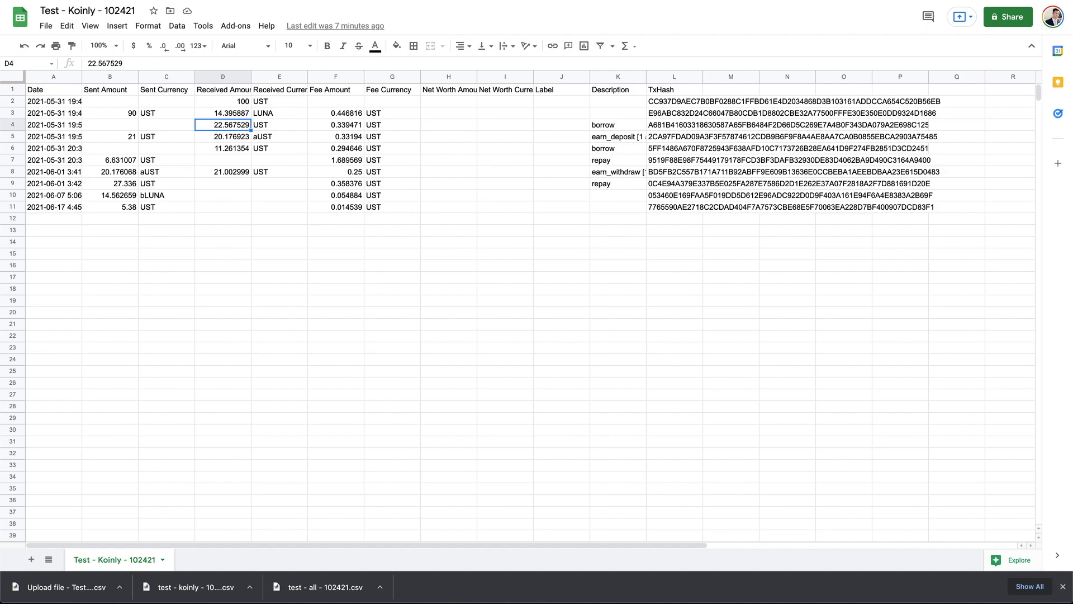
key(Left)
key(Left)
key(Right)
key(Right)
key(Right)
key(Right)
key(Right)
key(Right)
key(Right)
key(Right)
key(Right)
key(Right)
key(Left)
key(Left)
key(Left)
key(Left)
key(Left)
key(Left)
key(Left)
key(Left)
- Examine the earn_deposit transaction in row 5 from its Received Amount across to the TxHash column and back
key(Down)
key(Right)
key(Right)
key(Right)
key(Right)
key(Right)
key(Right)
key(Right)
key(Right)
key(Left)
key(Left)
key(Left)
key(Left)
key(Left)
key(Left)
key(Left)
key(Left)
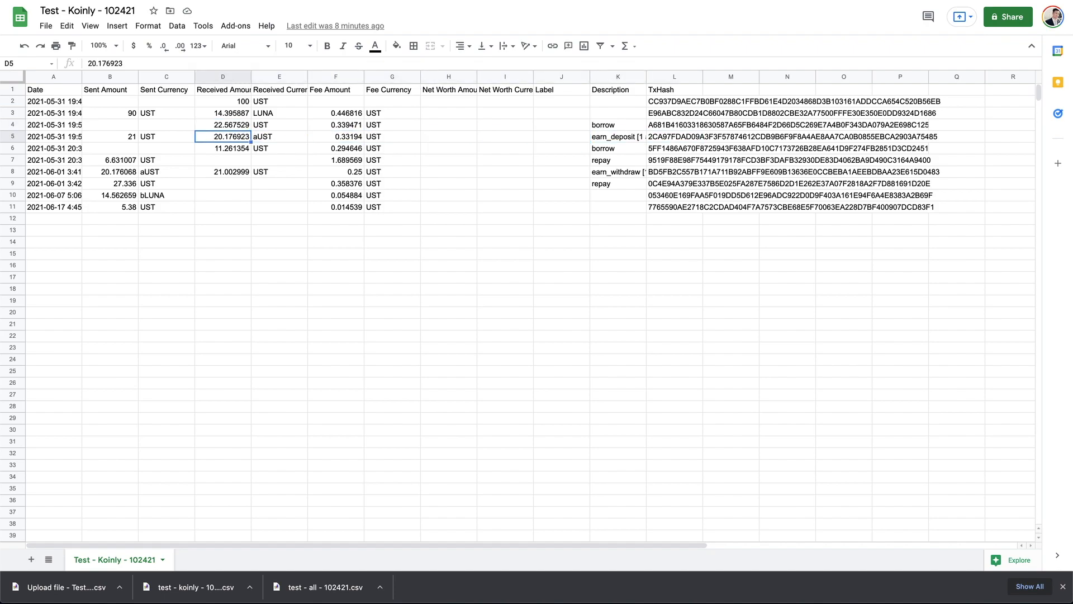
- Check the received amount and received currency of the borrow transaction in row 6
key(Down)
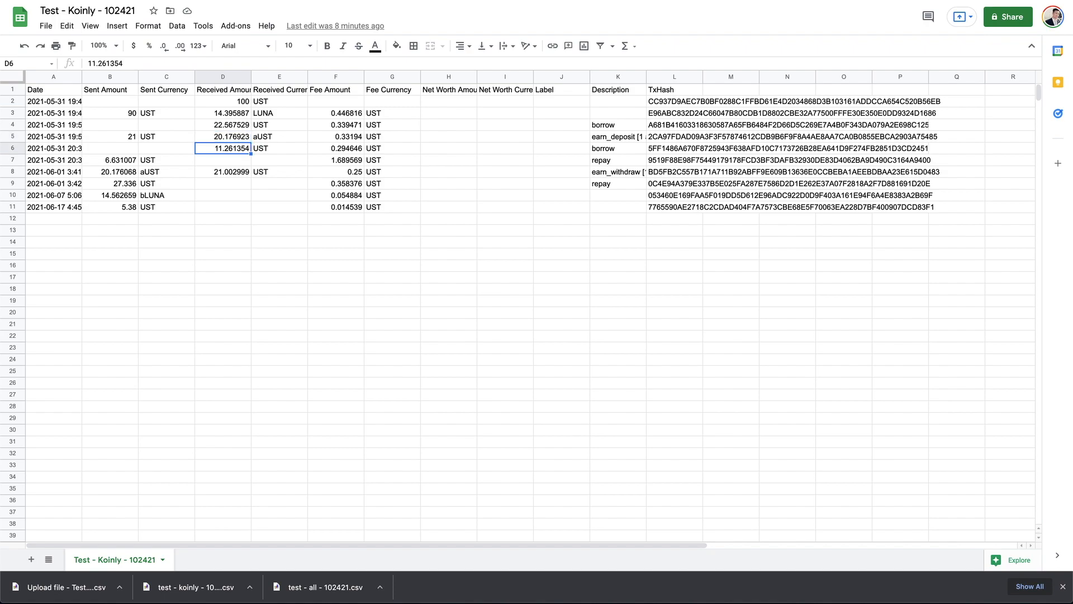
key(Right)
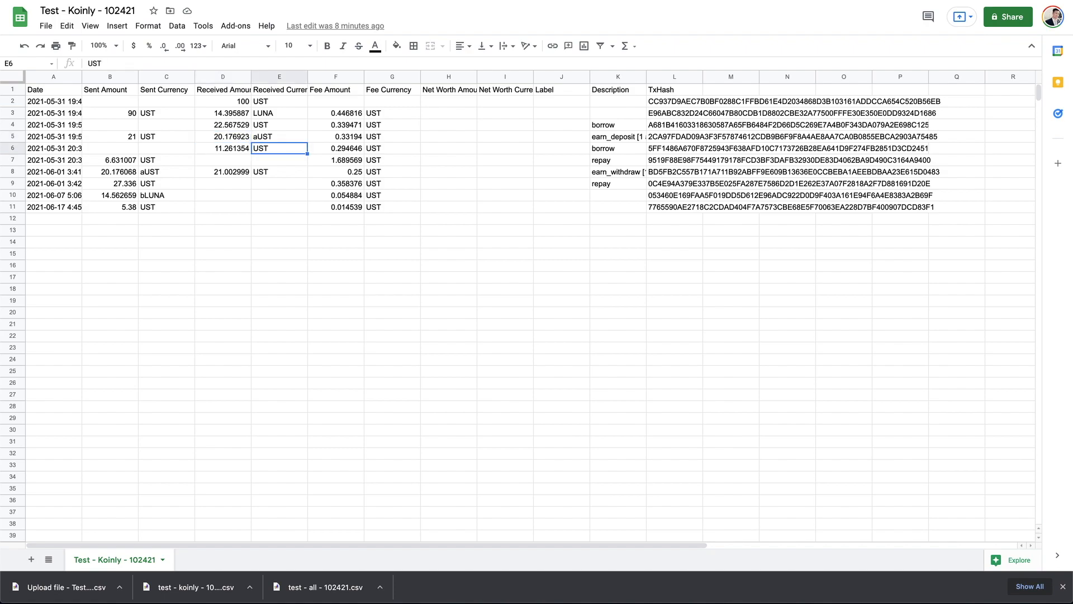
key(Left)
key(Right)
key(Left)
- Check the sent amount and sent currency of the repay transaction in row 7
key(Down)
key(Left)
key(Left)
key(Left)
key(Right)
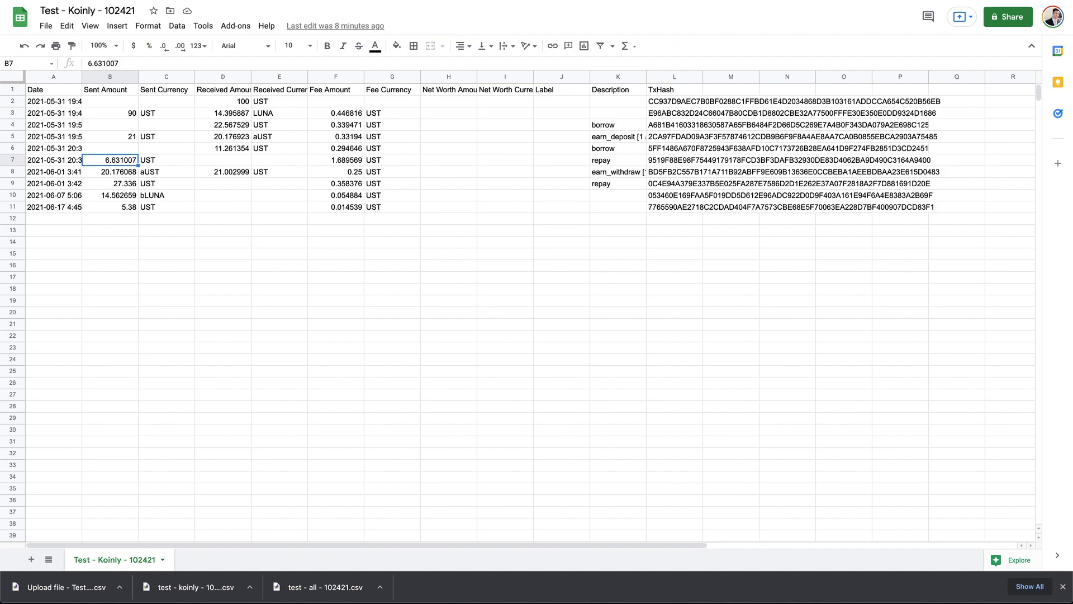
key(Right)
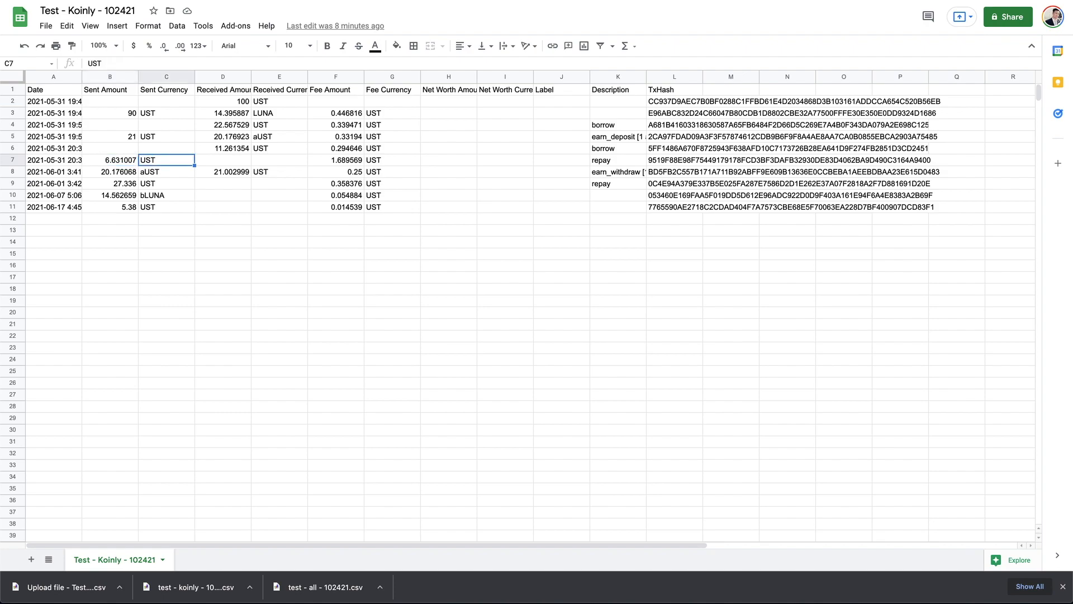
- Check the sent currency, sent amount and received amount of the earn_withdraw transaction in row 8
key(Down)
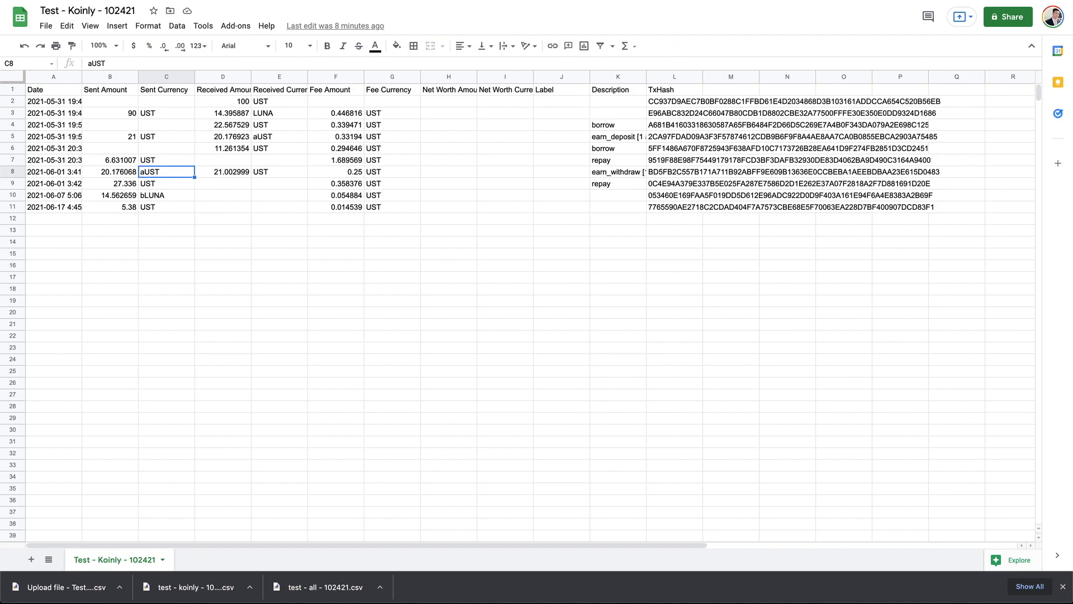
key(Left)
key(Right)
key(Right)
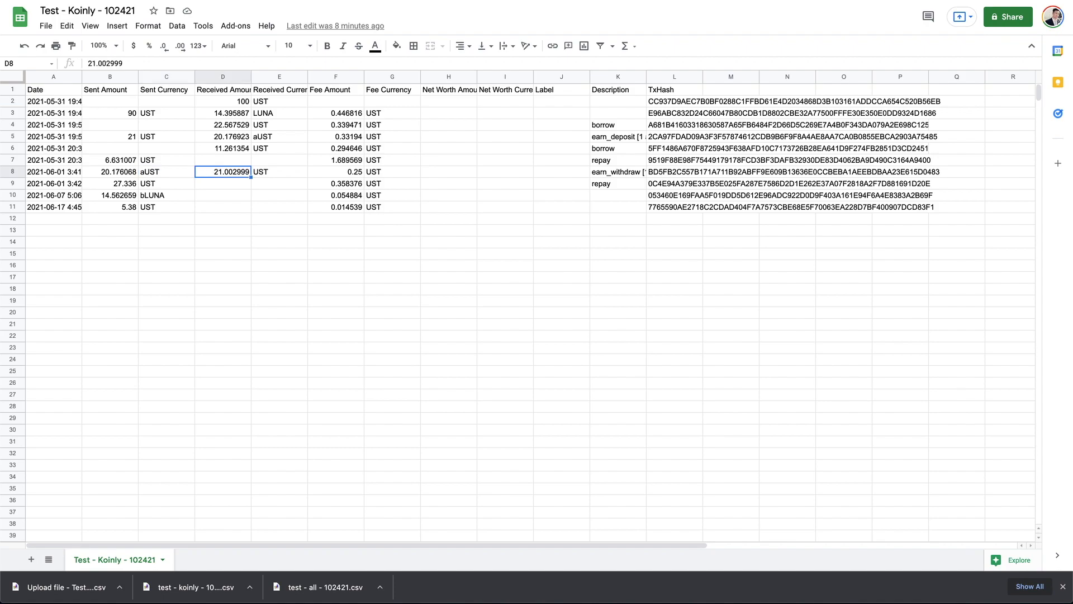
- Examine the repay transaction in row 9 from its Sent Amount across to the Fee Currency and back
key(Down)
key(Left)
key(Left)
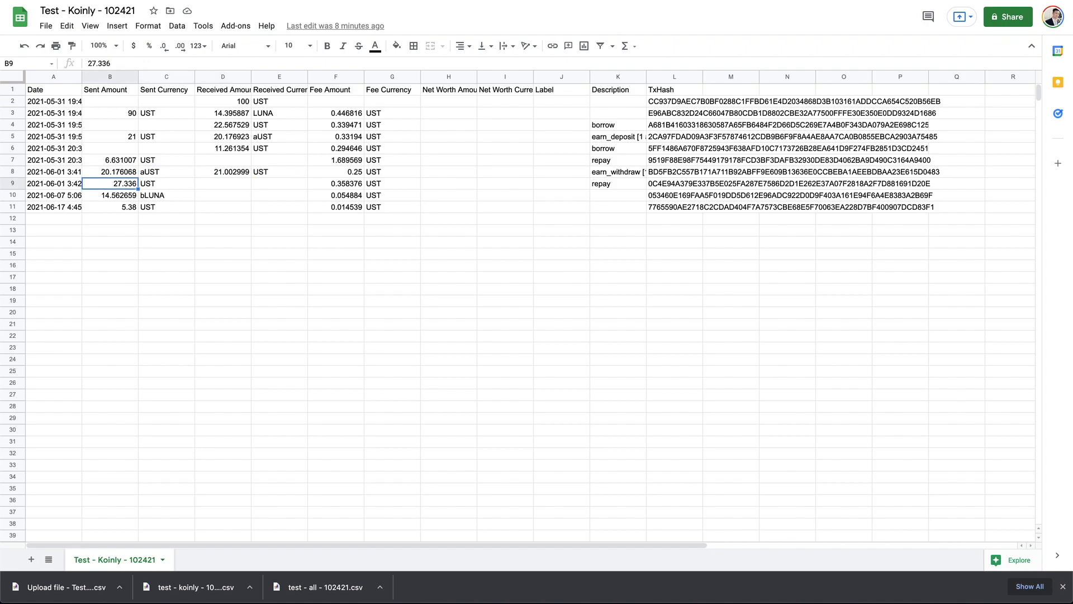
key(Right)
key(Right)
key(Right)
key(Right)
key(Right)
key(Left)
key(Left)
key(Left)
key(Left)
key(Left)
- Check the sent amounts of the last two transactions in rows 10 and 11
key(Down)
key(Down)
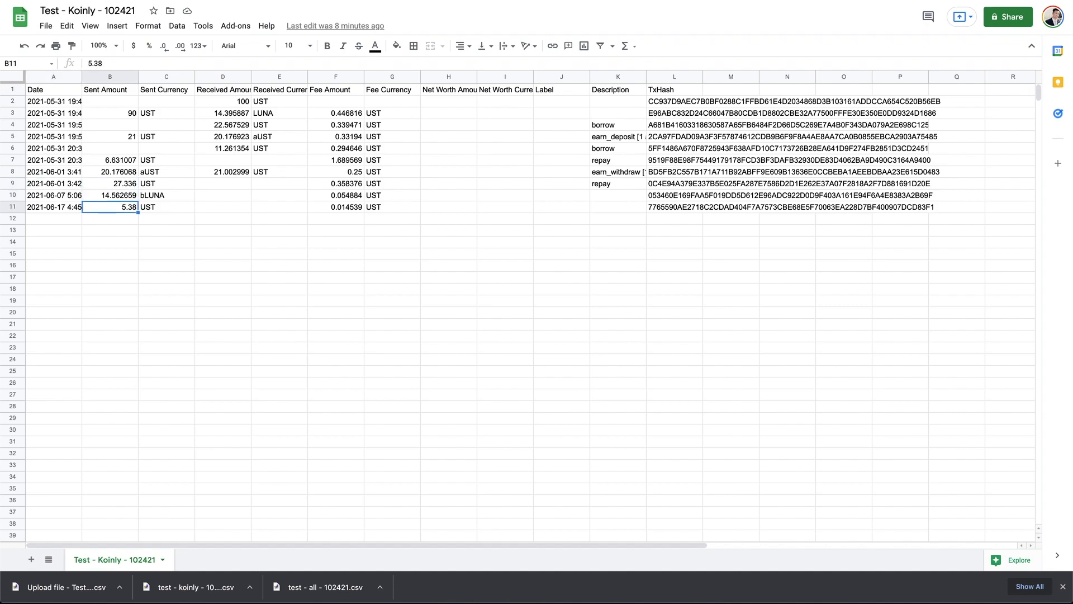
key(Up)
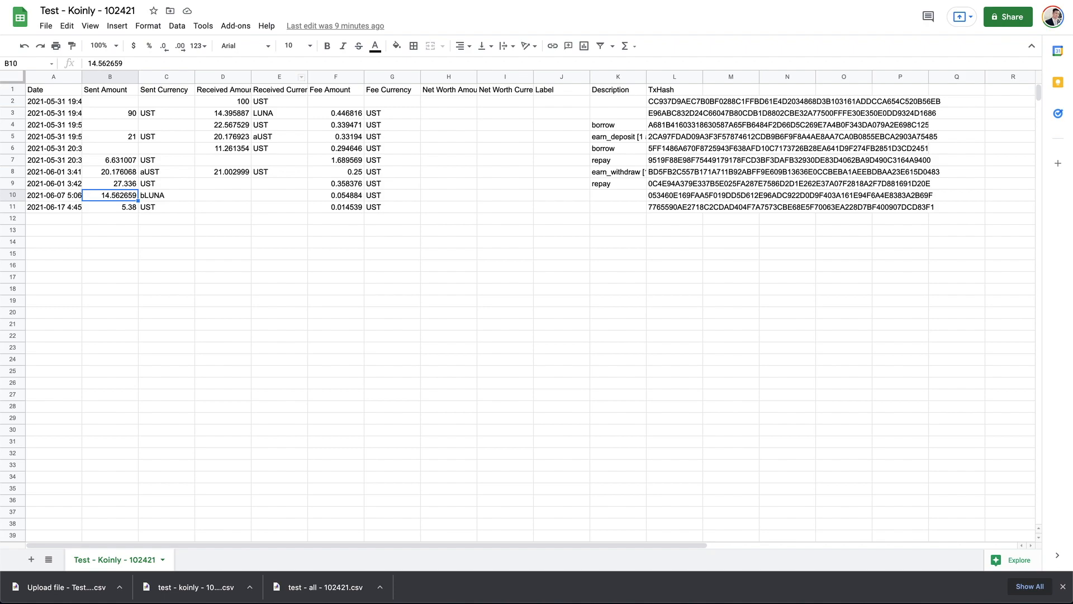
- Switch to the "Test - All - 102421" spreadsheet and examine the tx_type values from row 14 up to the _BOND entry in row 12
key(ctrl+Tab)
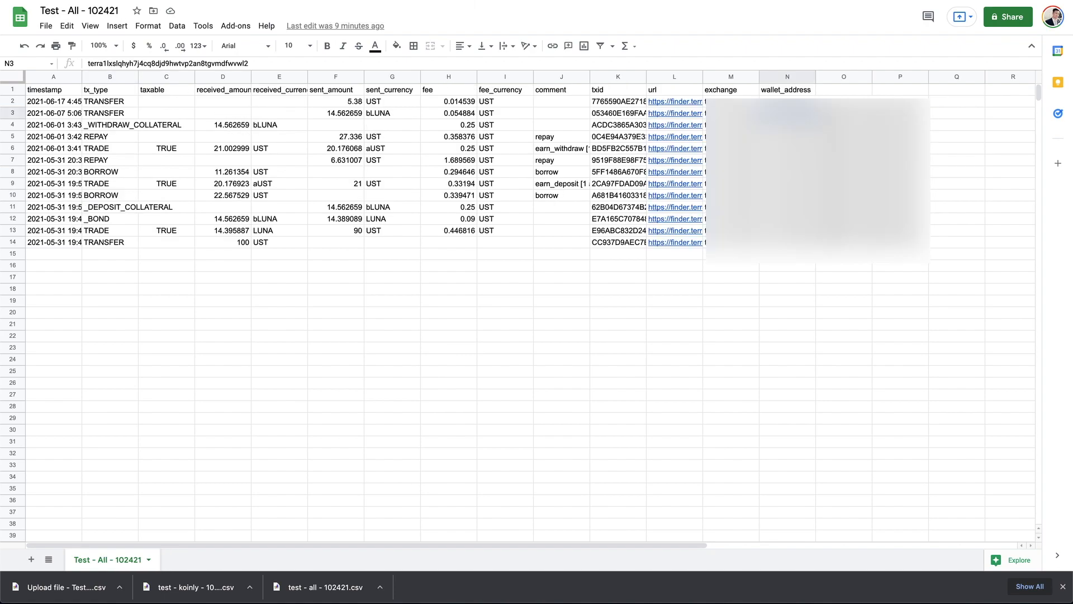
click(111, 125)
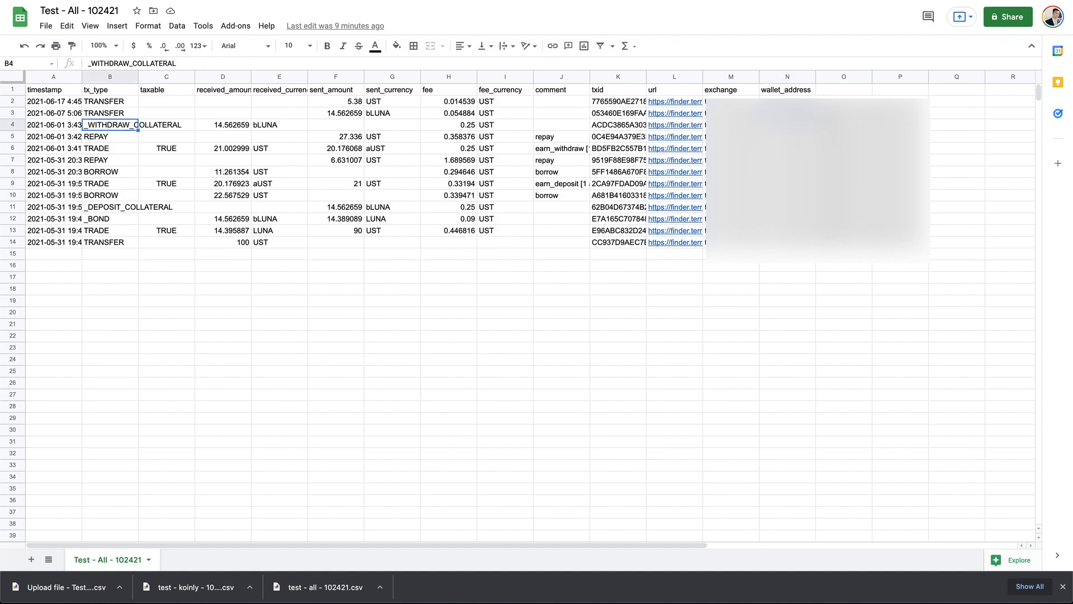
click(110, 101)
key(super+Down)
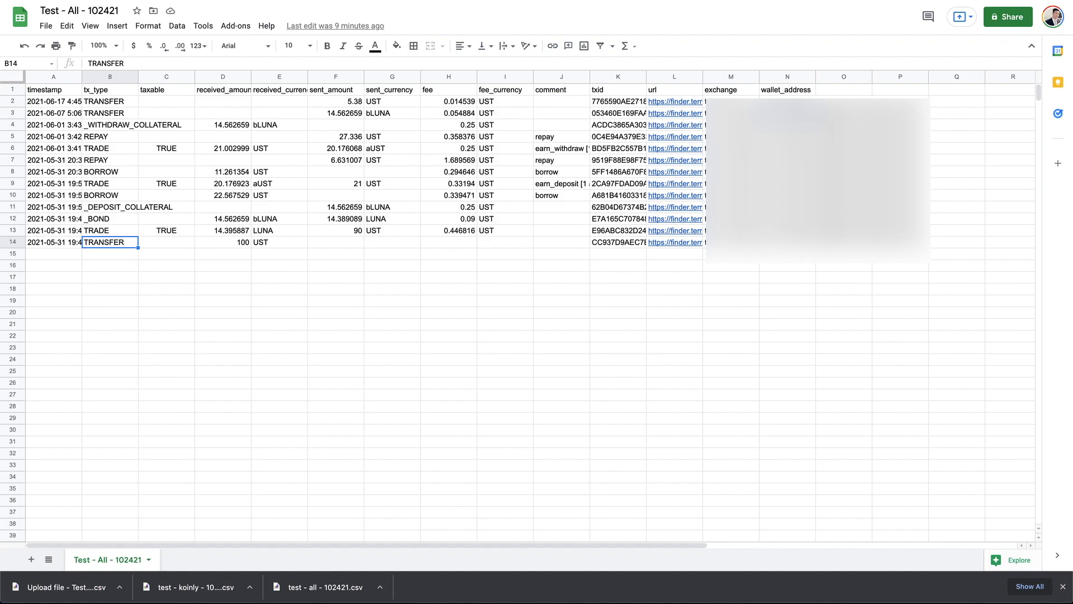
key(Up)
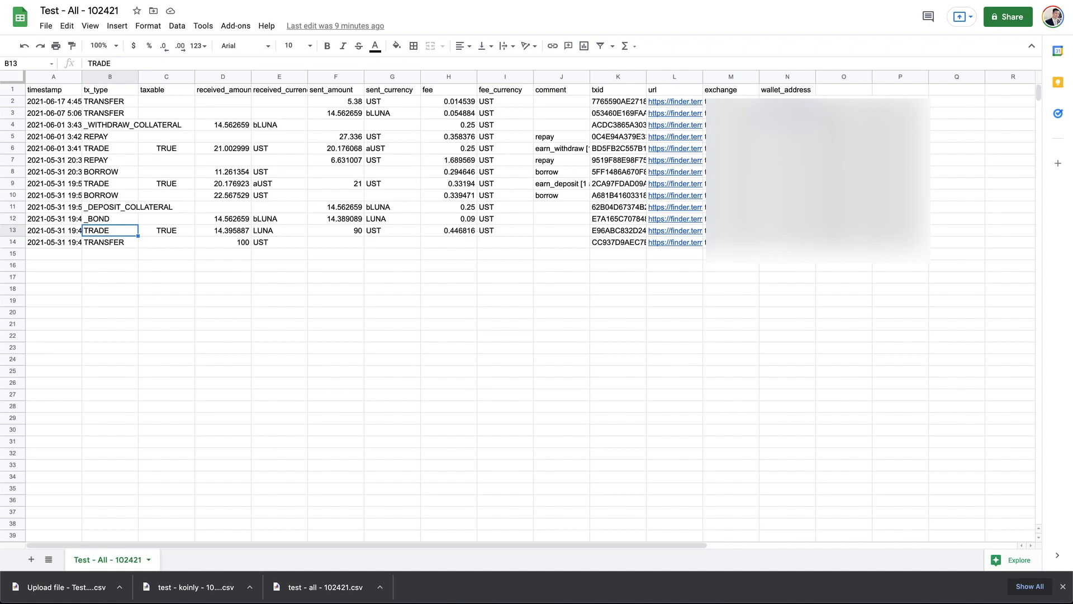
key(Up)
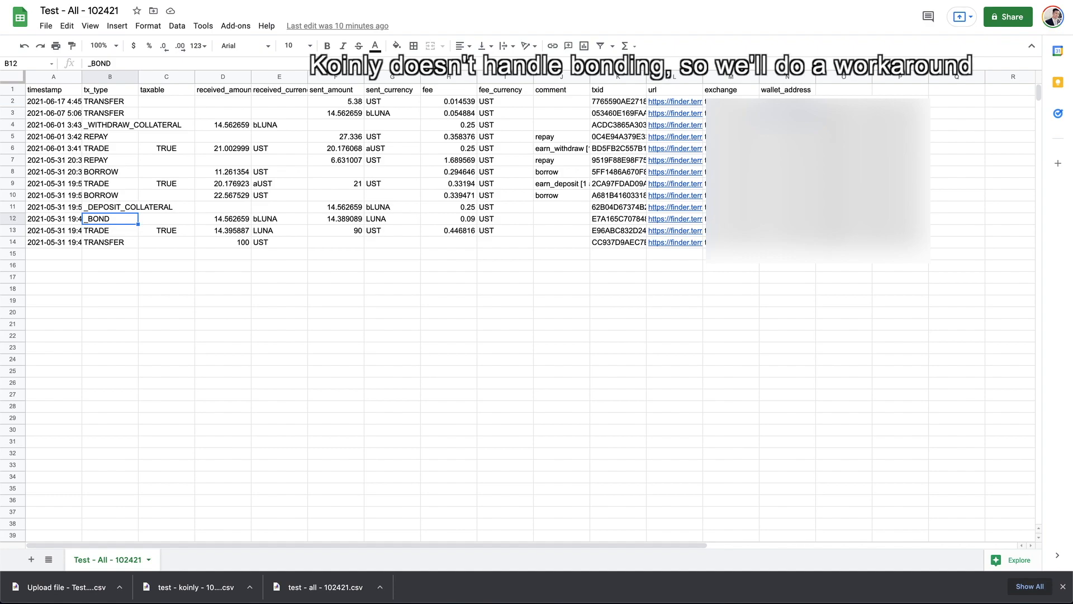
- Check the received amount of the _BOND entry and the transaction types in rows 11 up to 9
click(223, 219)
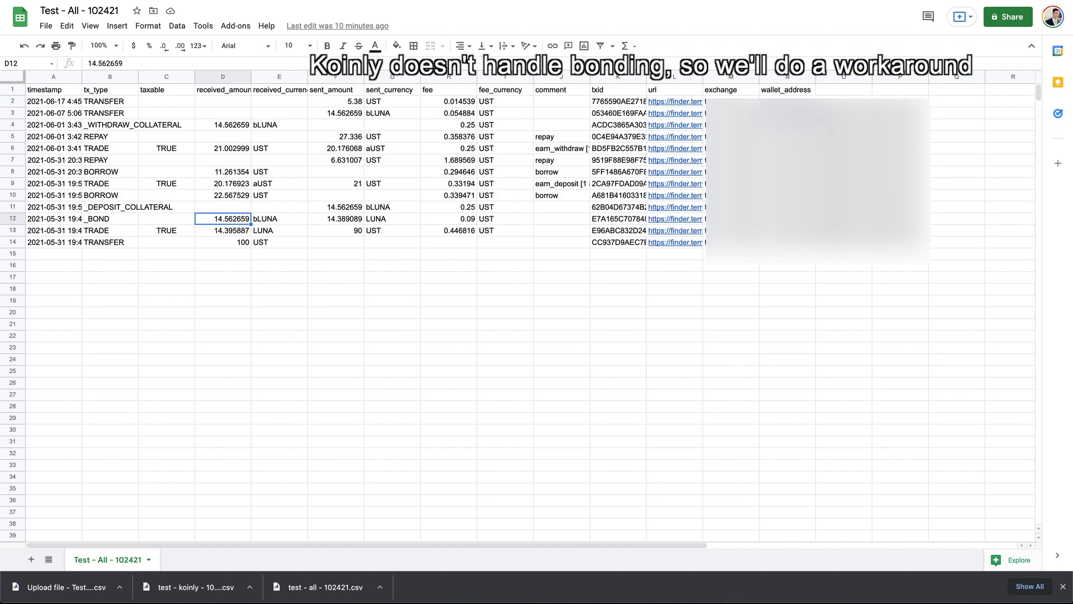
key(Left)
key(Left)
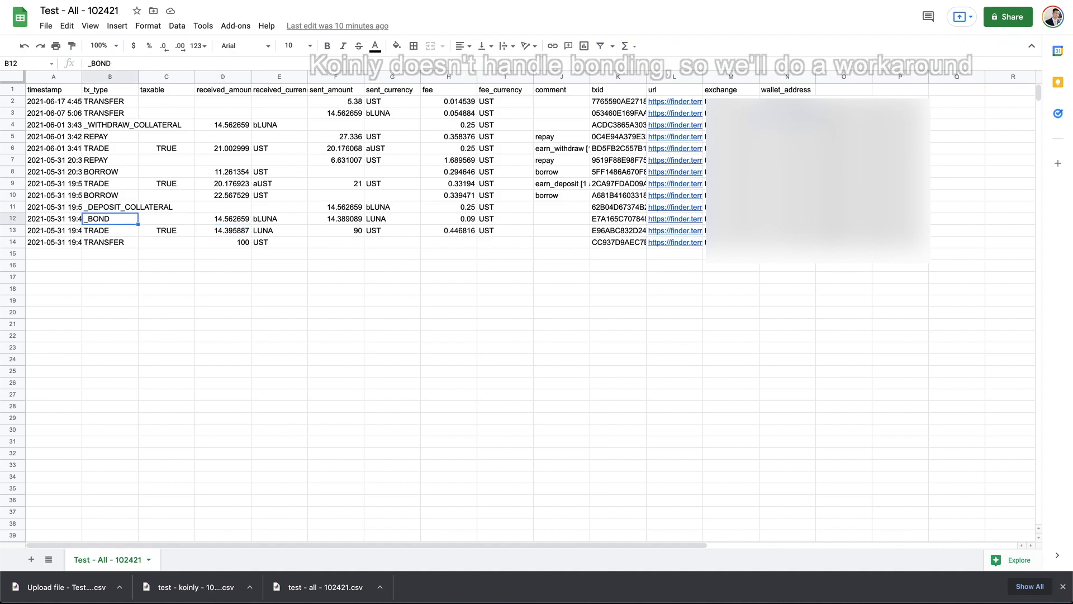
key(Up)
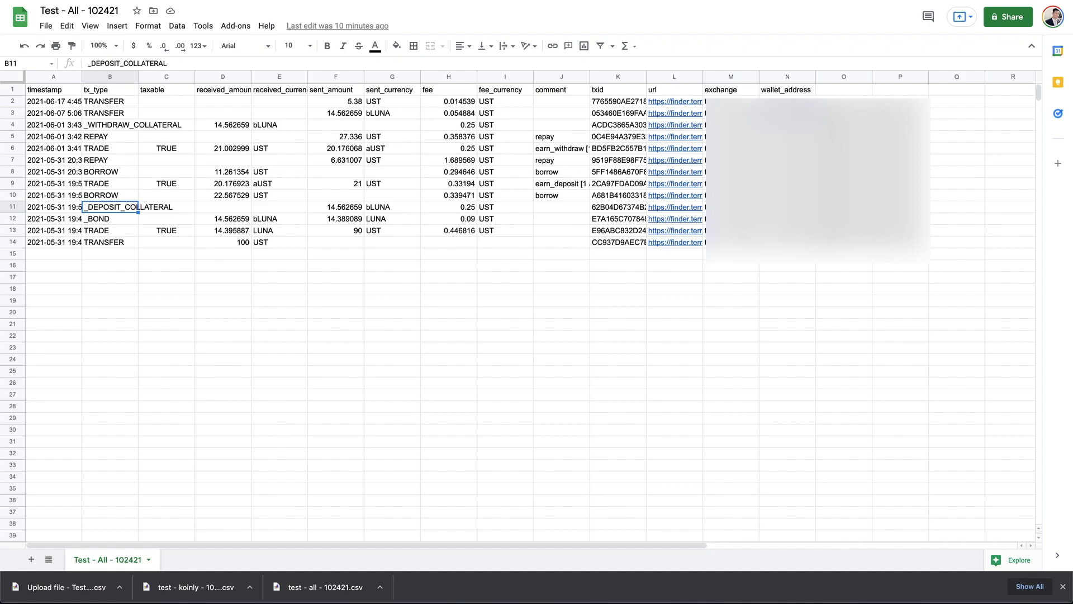
key(Up)
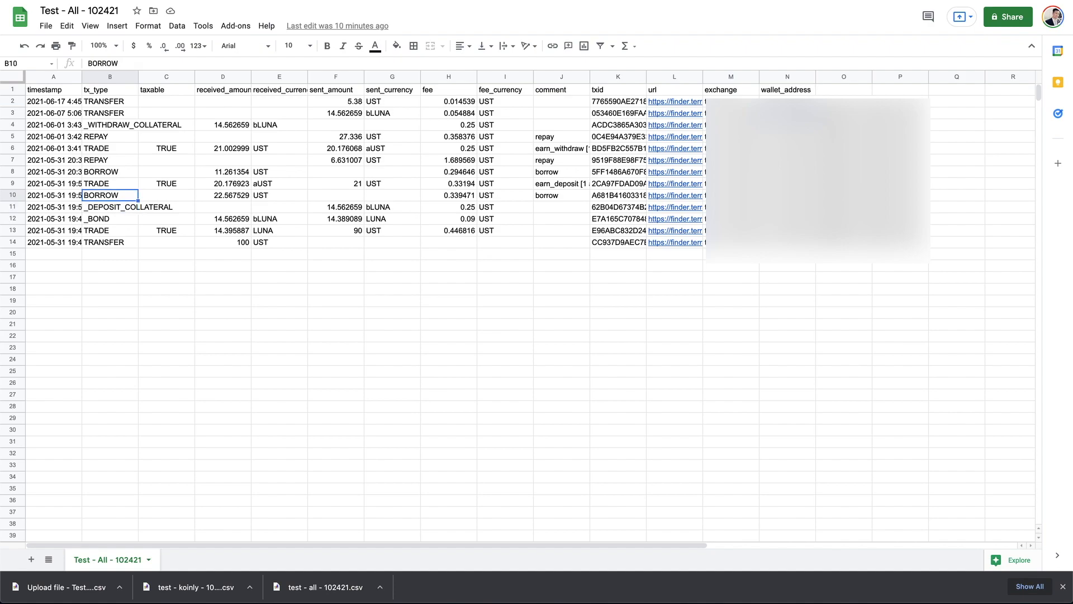
key(Up)
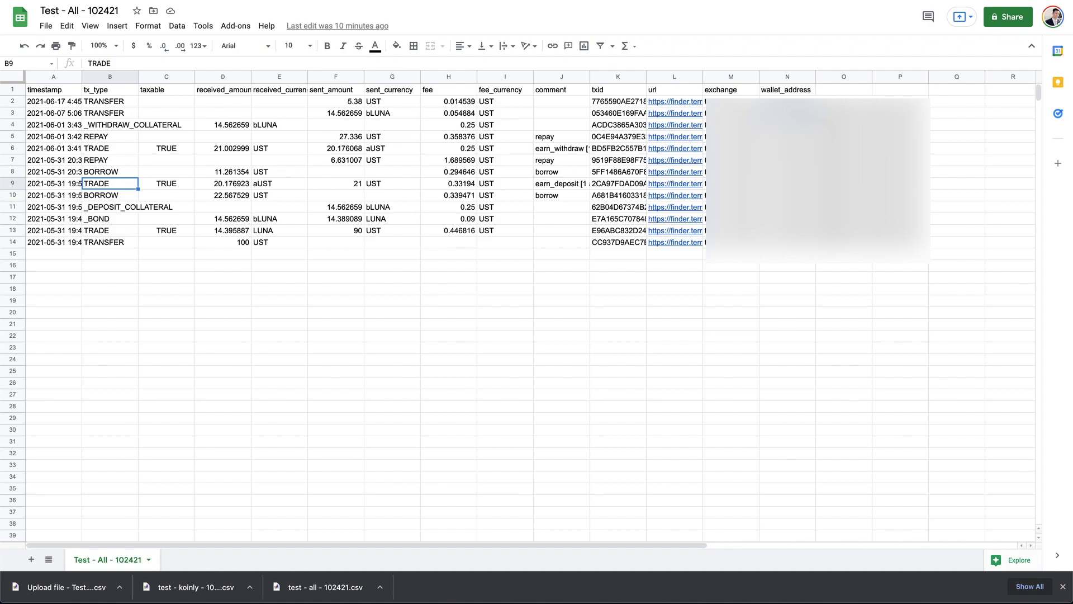
- Check the _WITHDRAW_COLLATERAL entry in row 4 and the two TRANSFER entries in rows 3 and 2
click(136, 124)
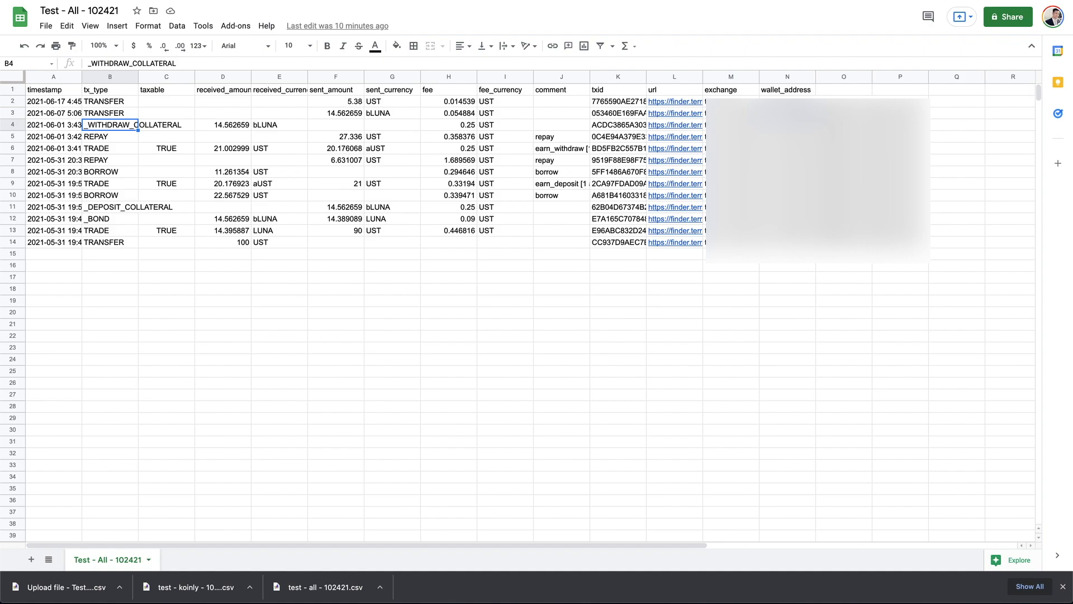
click(110, 113)
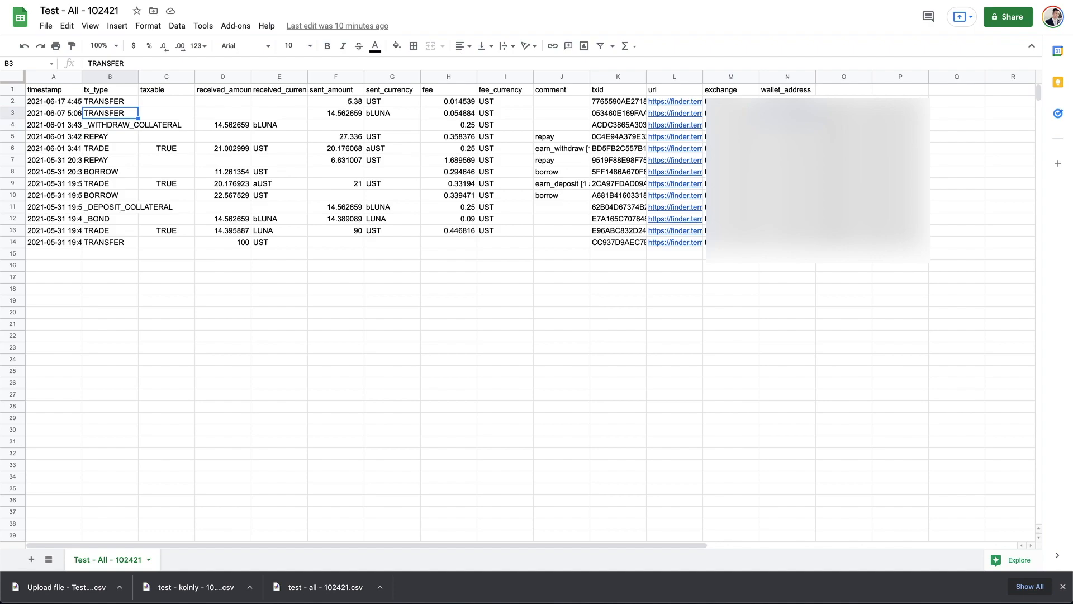
click(109, 101)
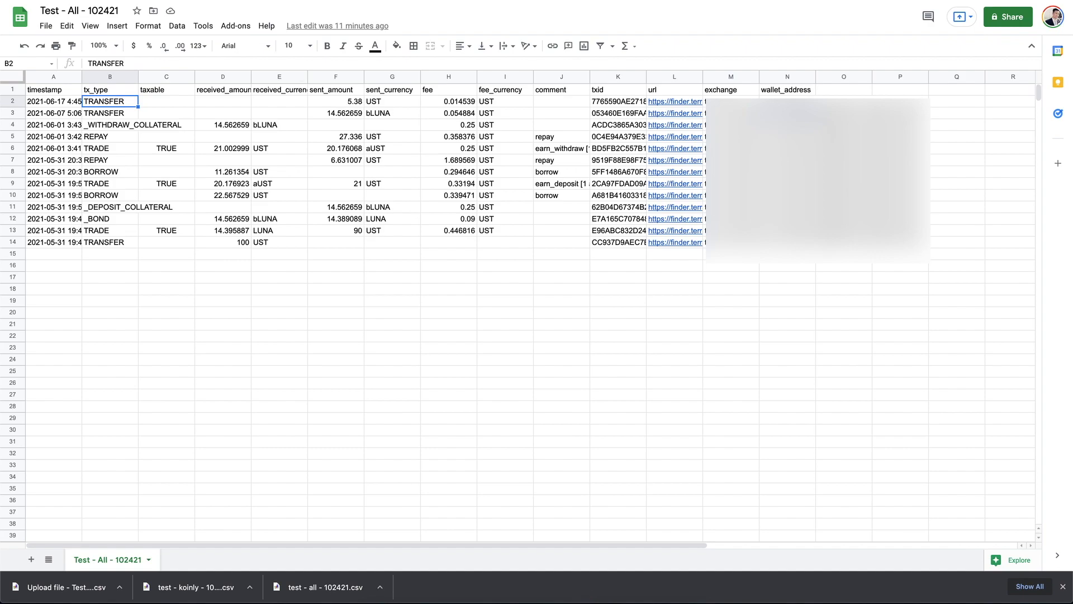
- Switch to Koinly and filter the transactions list to the "Archived - Test Terra" wallet
click(748, 1)
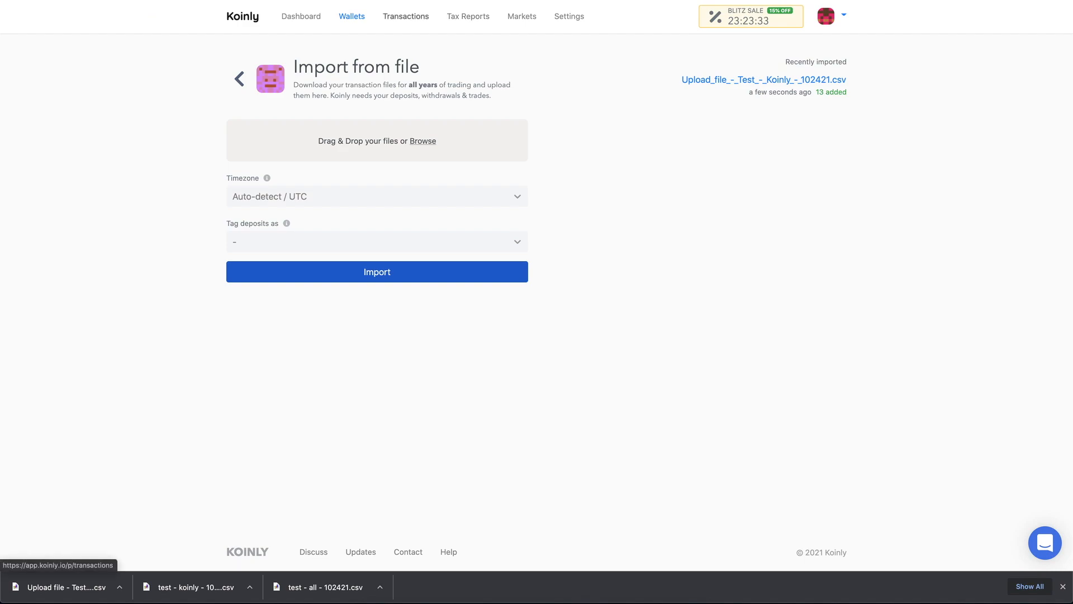
click(405, 16)
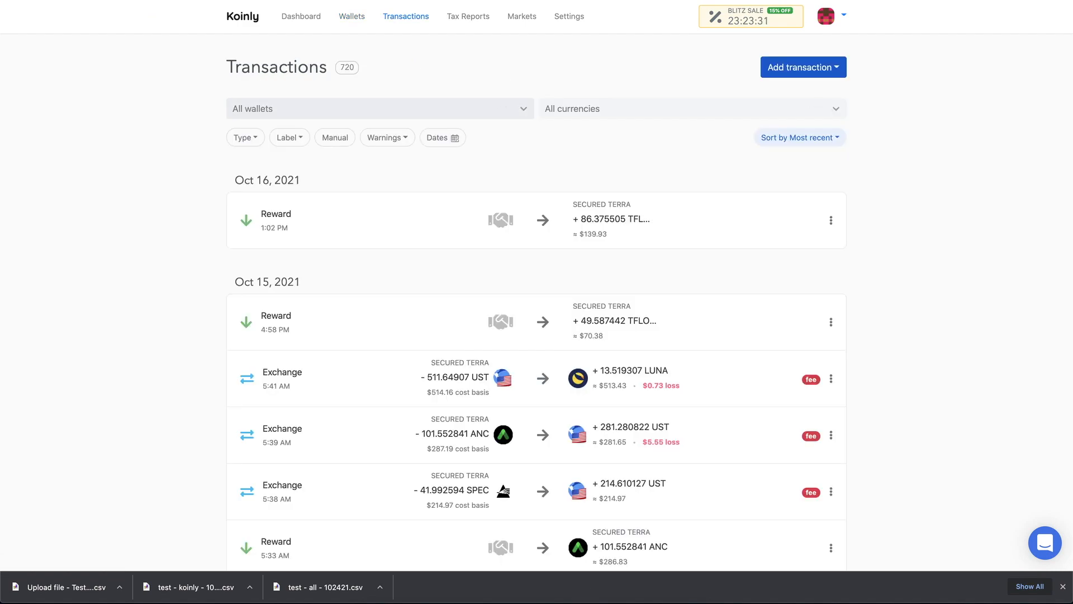
click(379, 109)
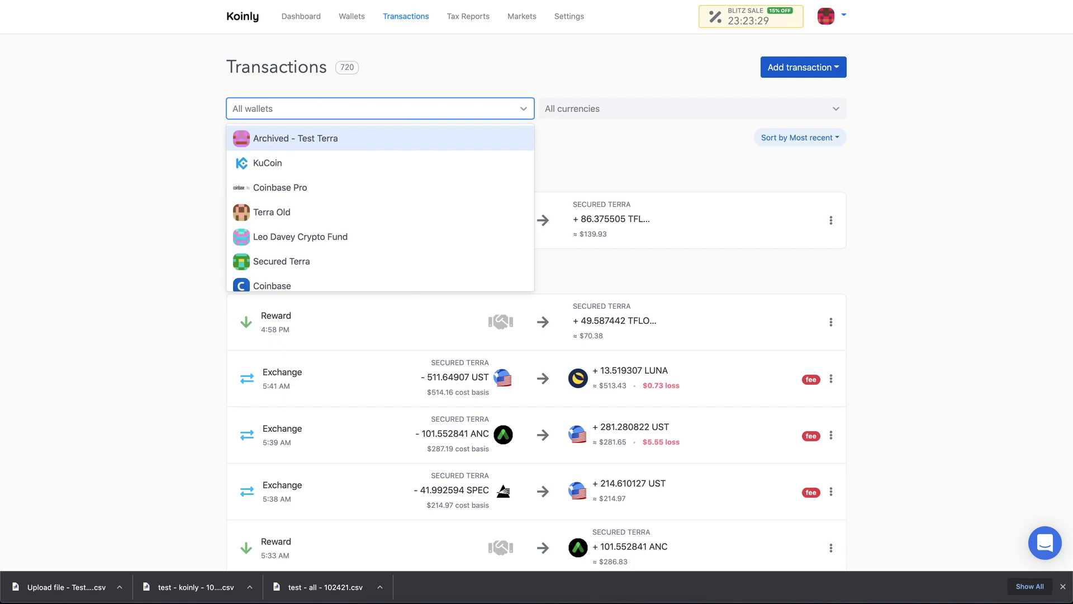
click(387, 139)
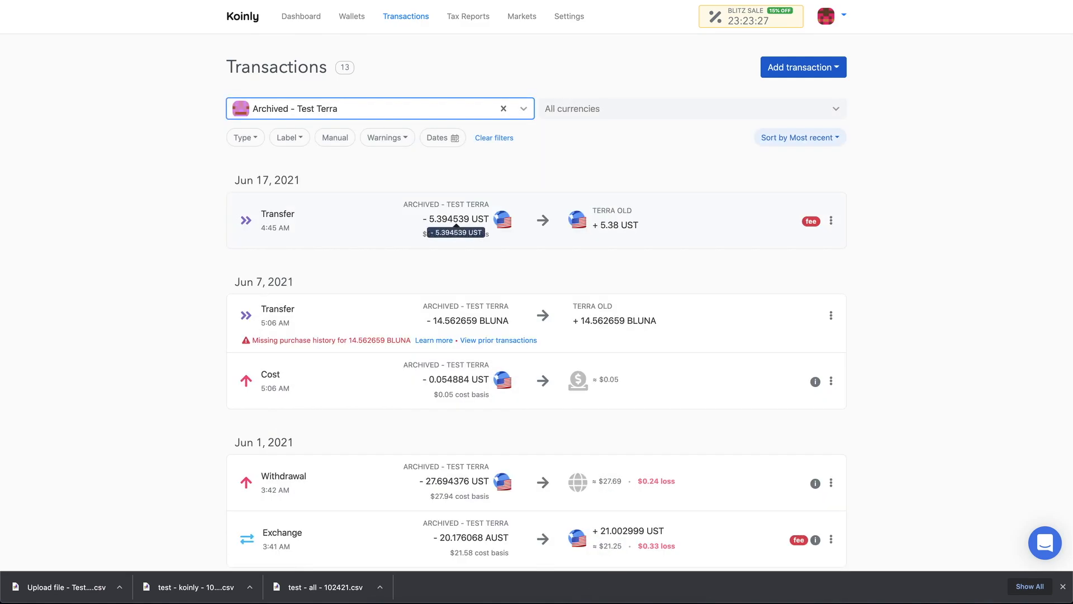
- Review the wallet's imported transactions on both result pages and return to those on page 1
scroll(246, 313, down, 2)
scroll(246, 285, down, 3)
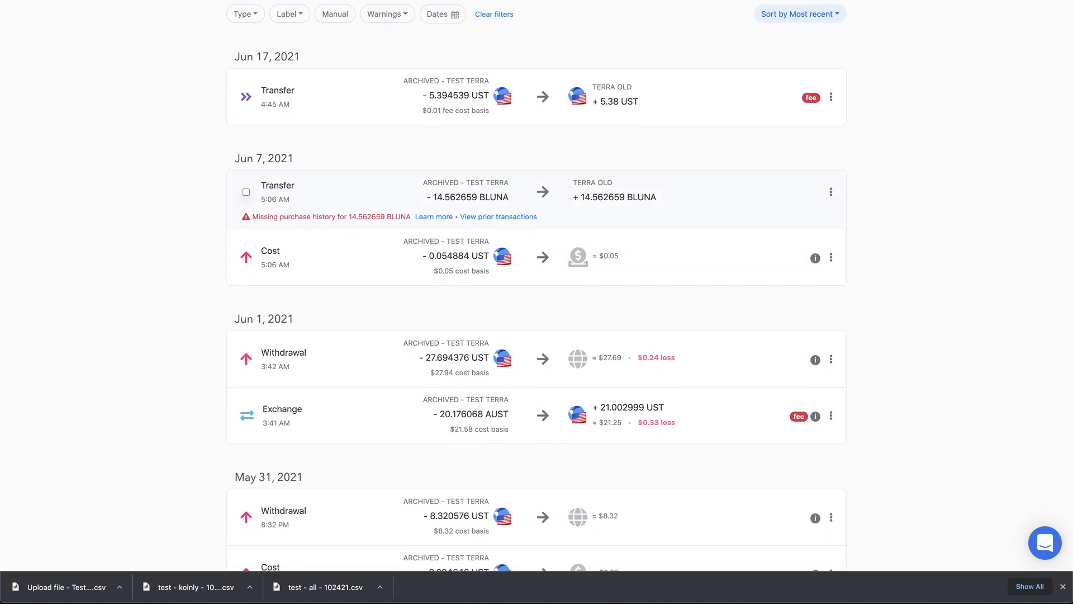
scroll(536, 302, down, 10)
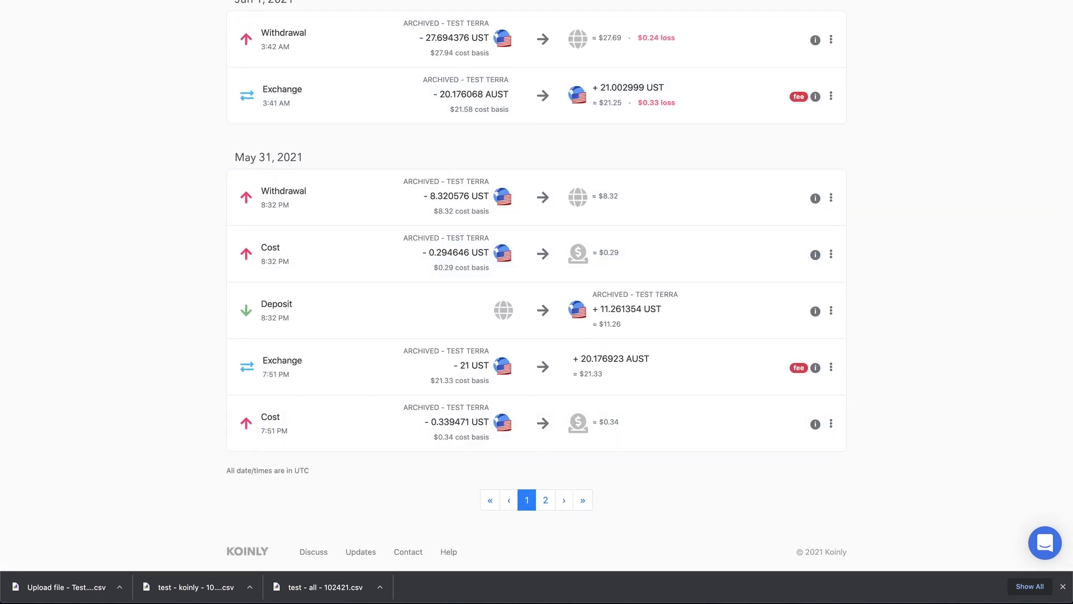
click(545, 499)
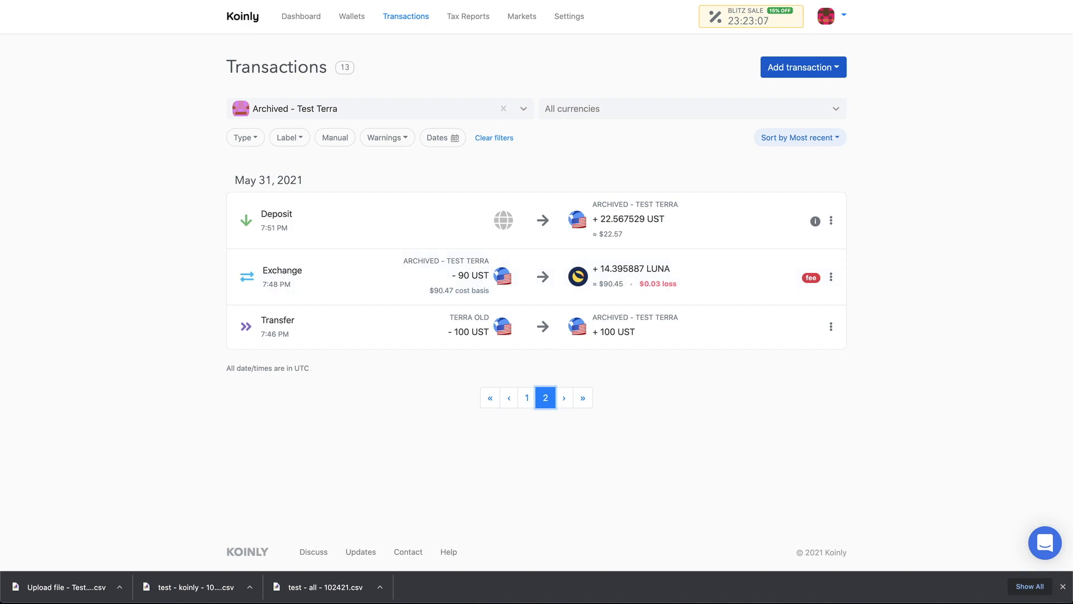
click(526, 397)
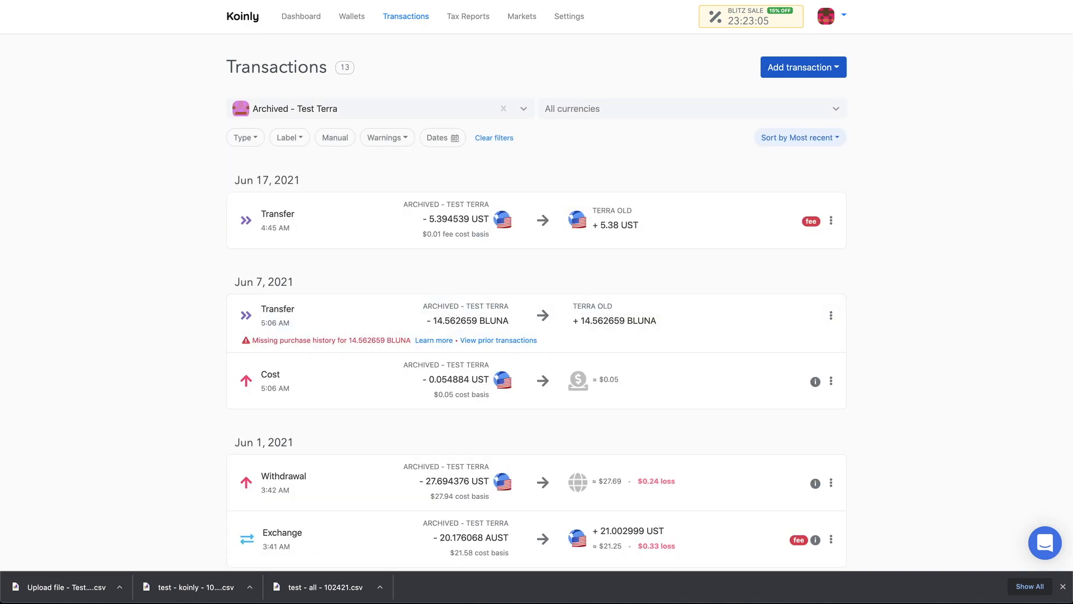
scroll(536, 302, down, 2)
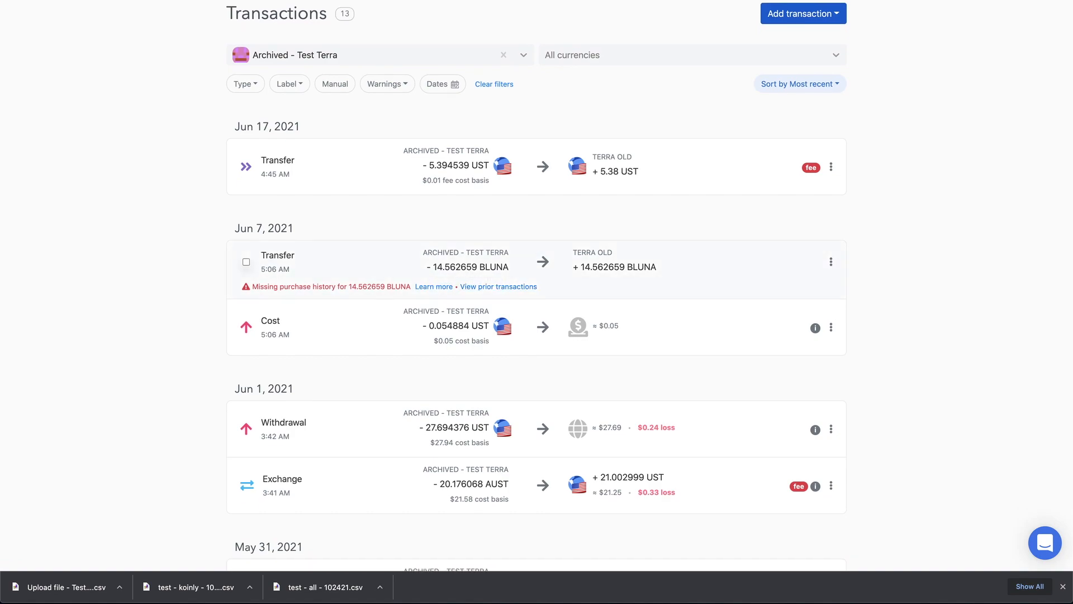
- Edit the Jun 7, 2021 BLUNA transfer and change its sent currency to LUNA (Terra)
click(831, 262)
click(774, 288)
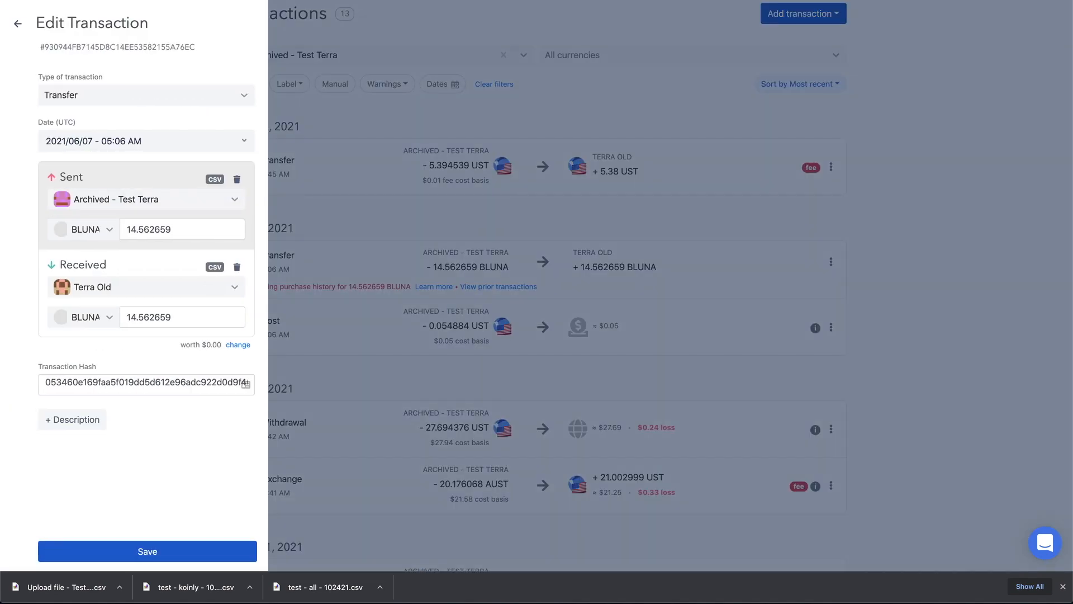
click(92, 230)
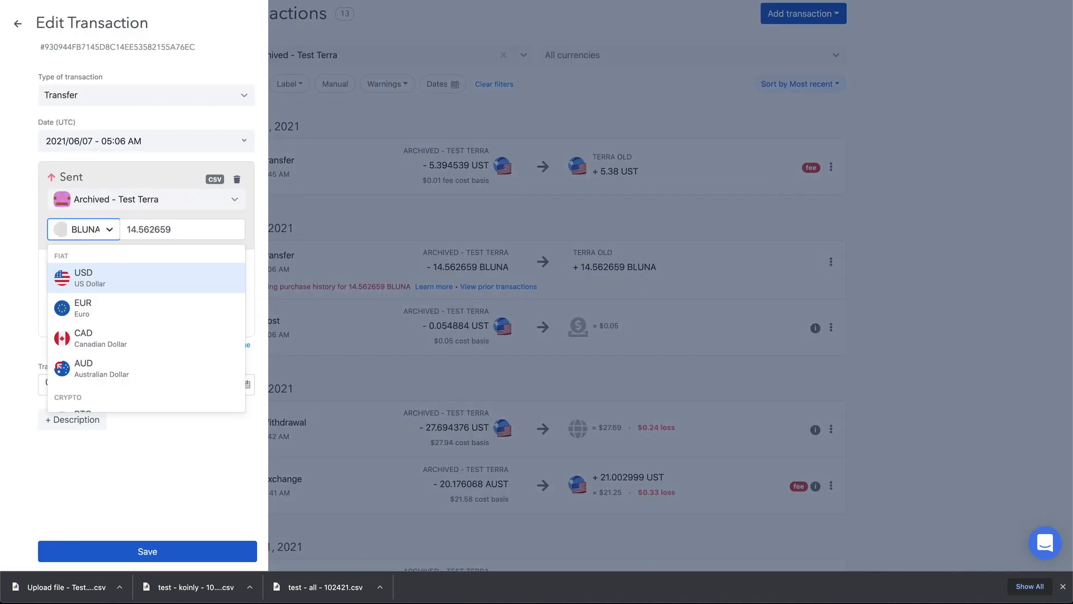
text(luna)
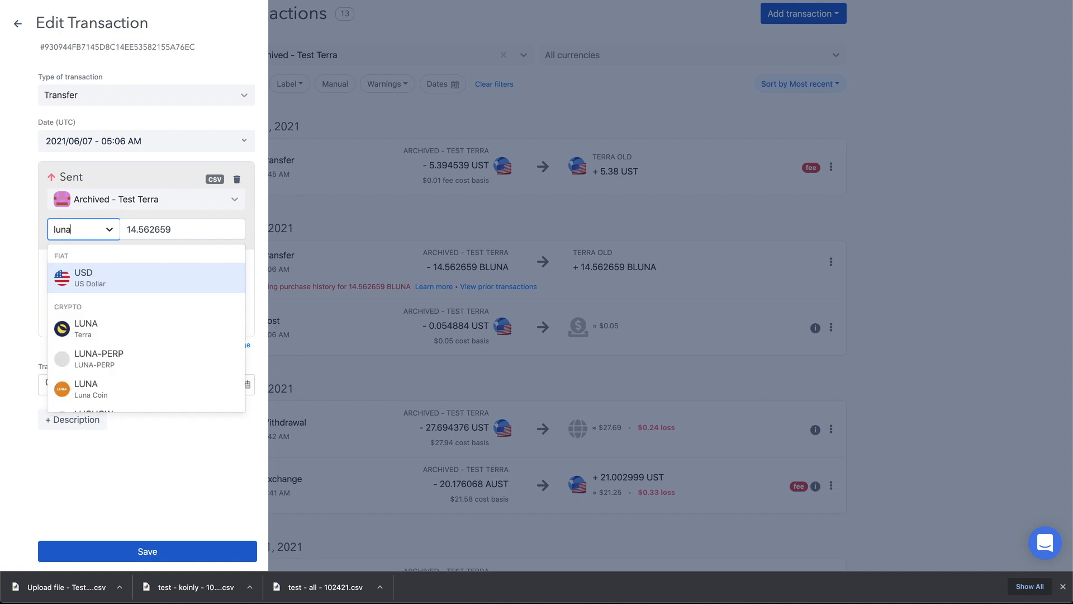
key(Down)
key(Return)
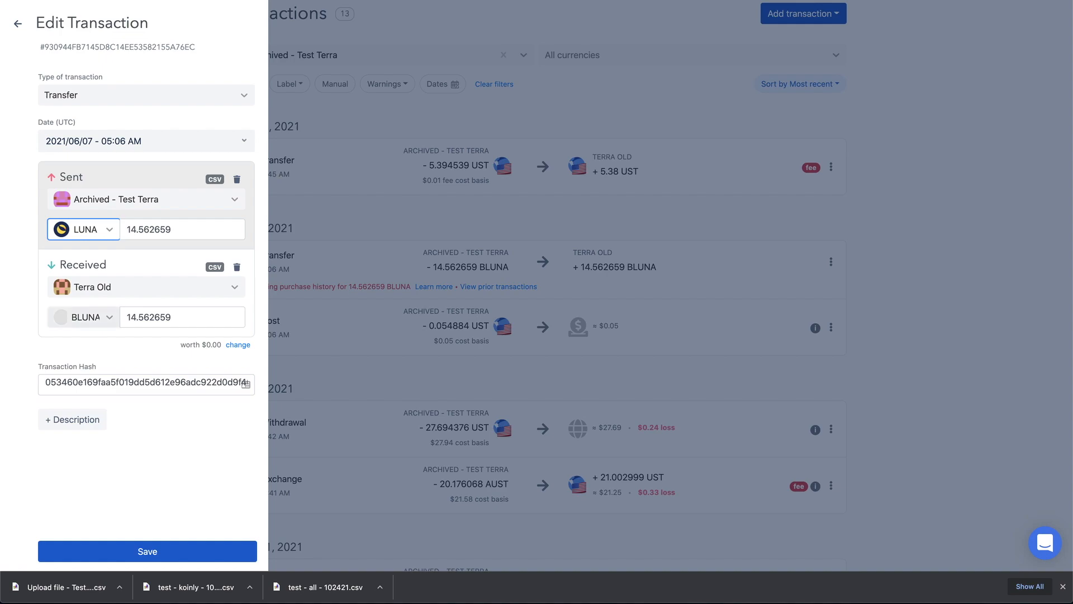
- Change the transfer's received currency to LUNA (Terra) and save the transaction
click(83, 317)
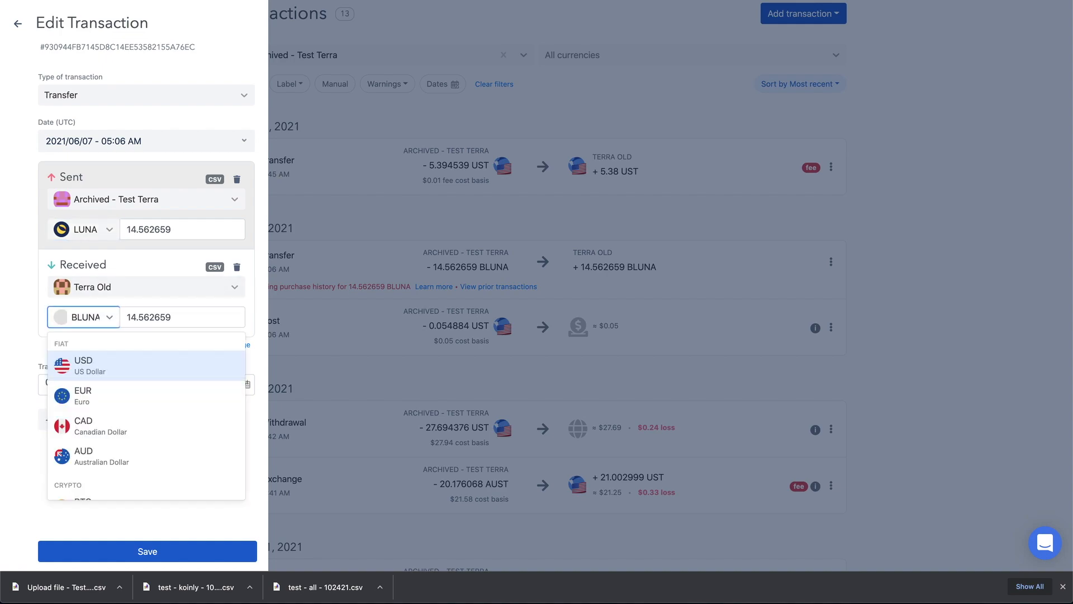
text(luna)
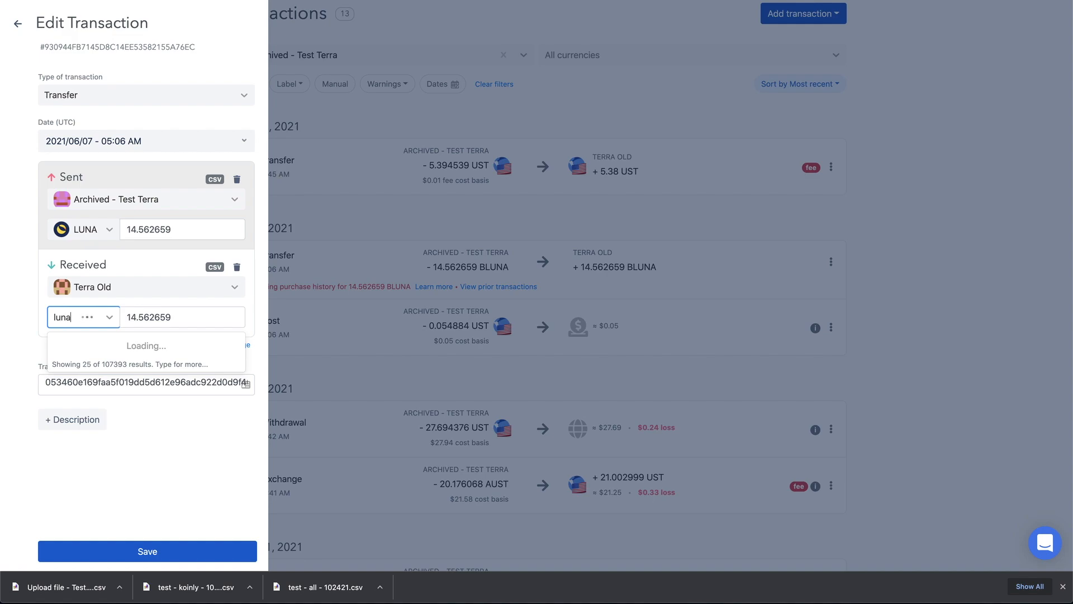
key(Down)
key(Return)
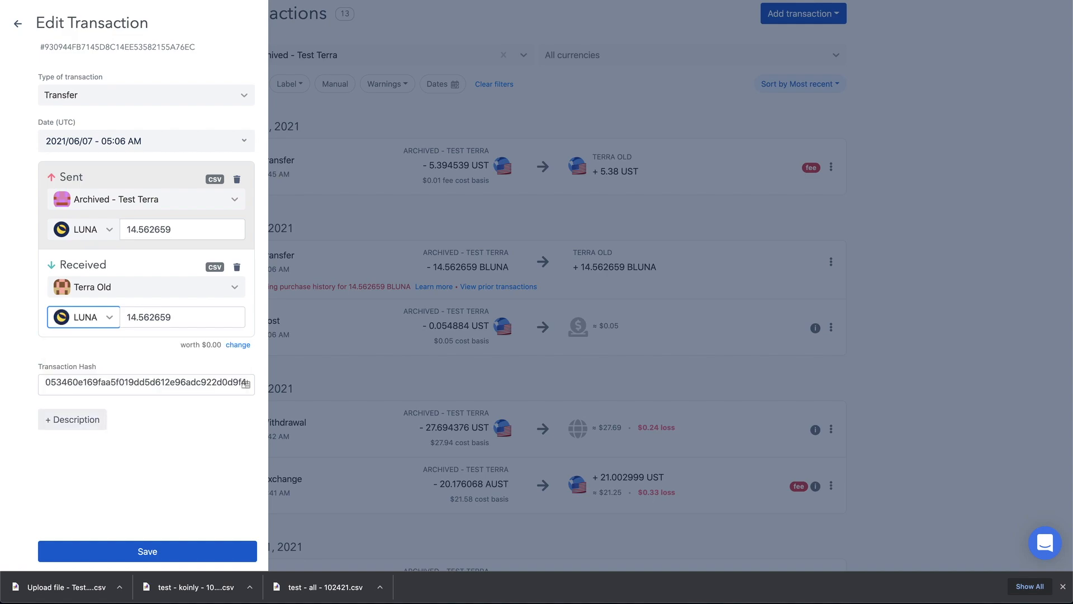
key(Return)
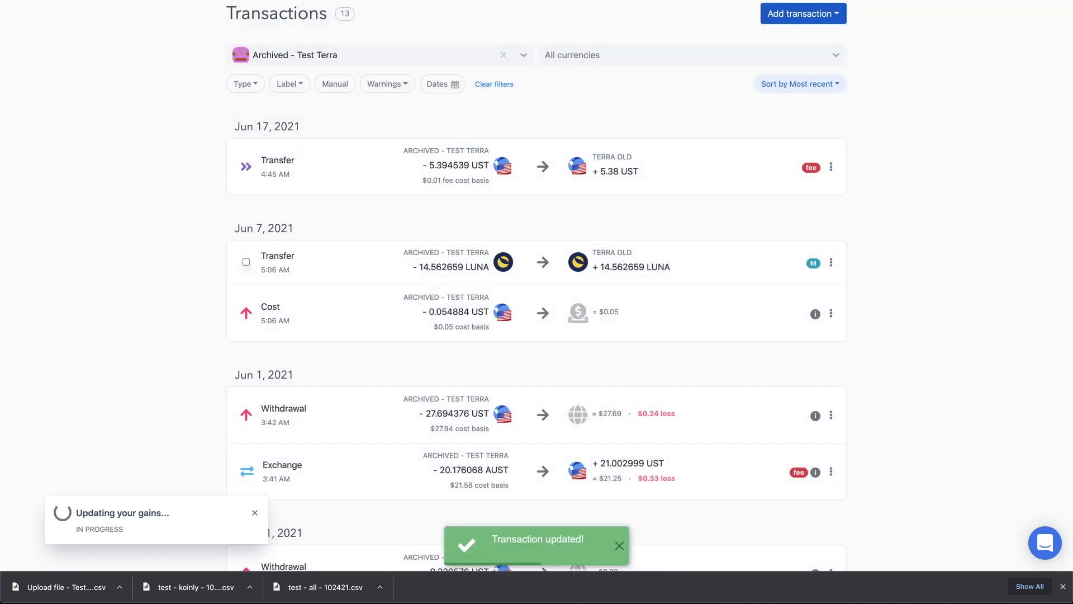
- Review the test wallet's transactions on page 1 from Jun 17 down to May 31, 2021
scroll(536, 335, down, 4)
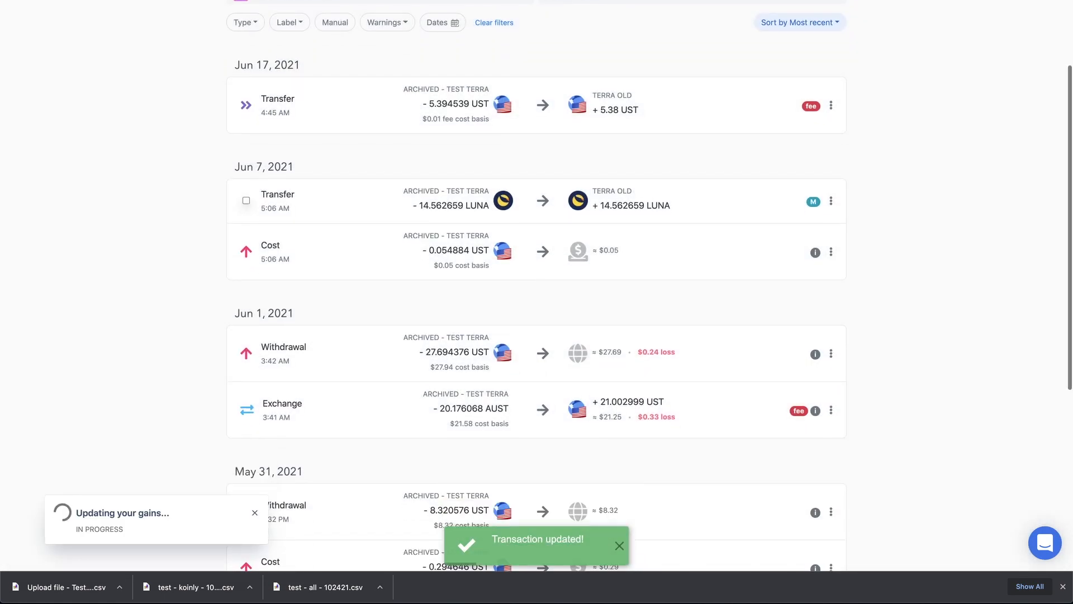
scroll(537, 302, down, 3)
scroll(537, 302, up, 1)
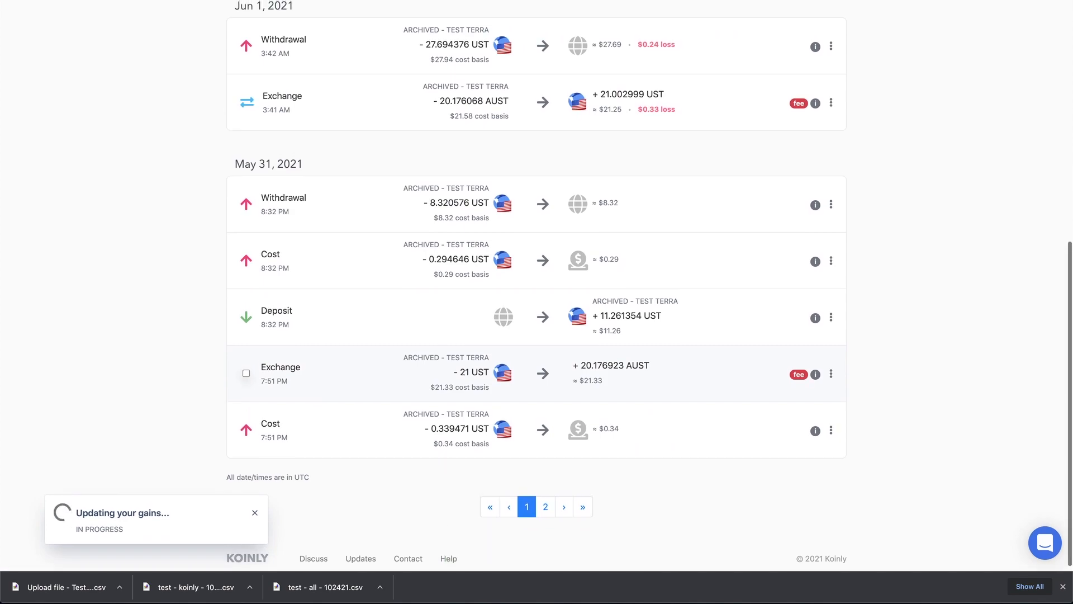
scroll(537, 302, up, 5)
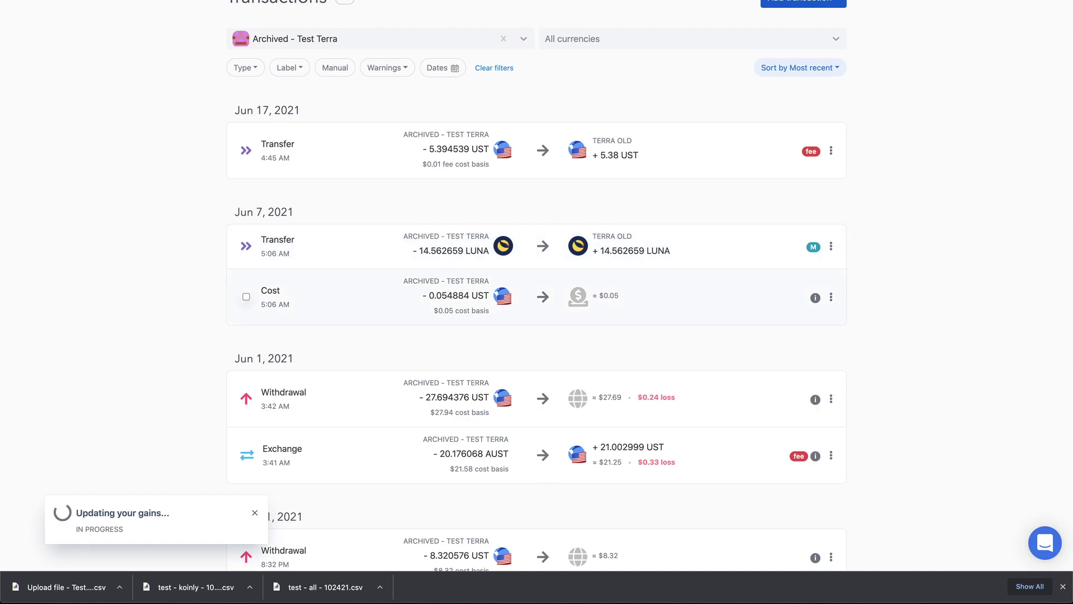
scroll(536, 301, down, 2)
scroll(246, 279, down, 4)
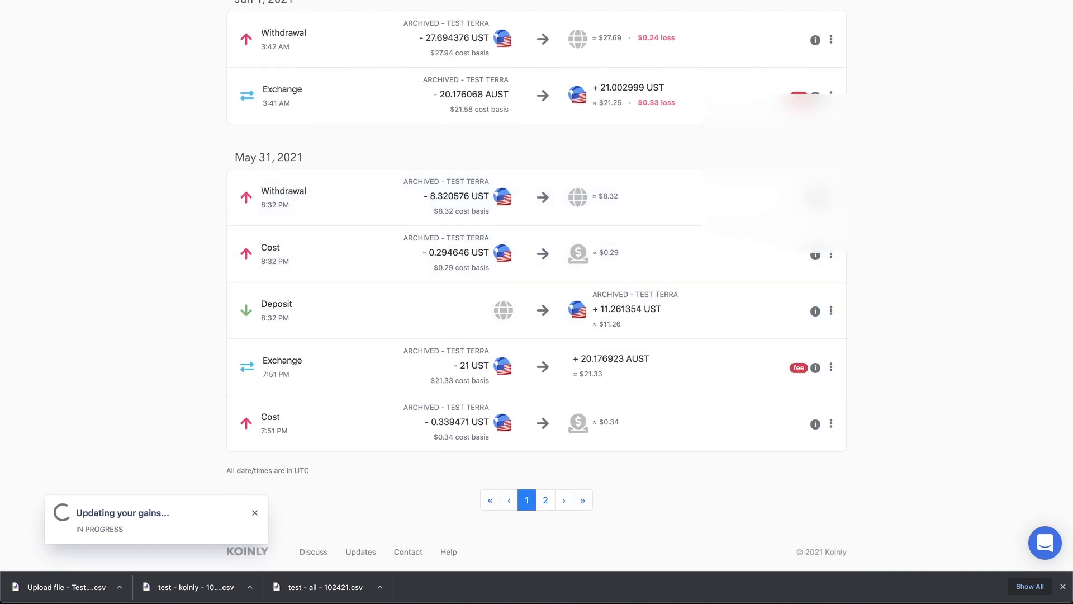
- Switch to the Test - All - 102421 spreadsheet, enter the formula =D4-D13 in cell D16 and copy the resulting cell
key(ctrl+Tab)
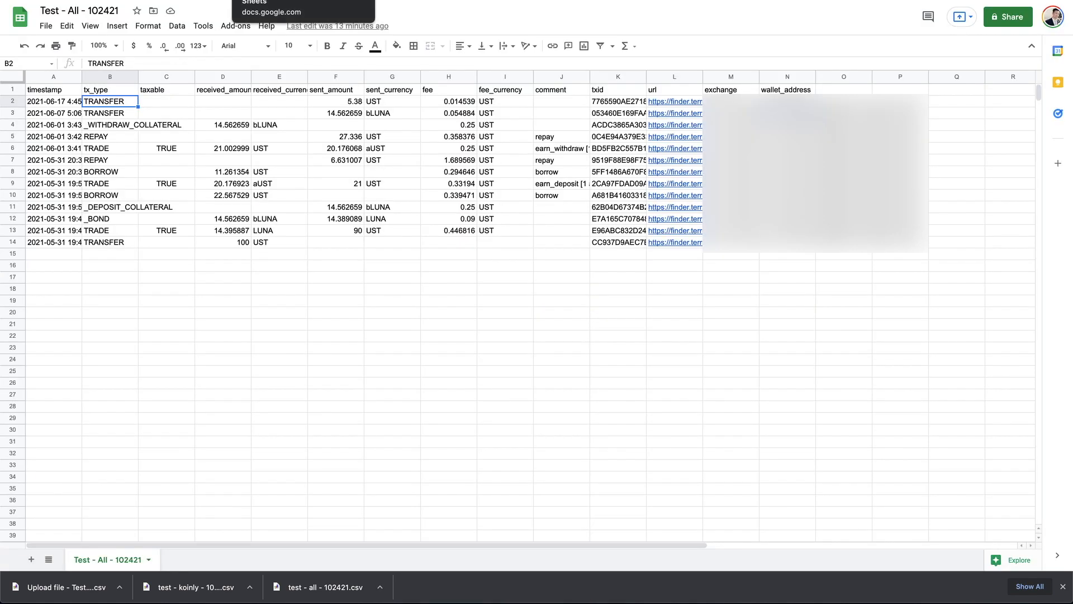
key(ctrl+Tab)
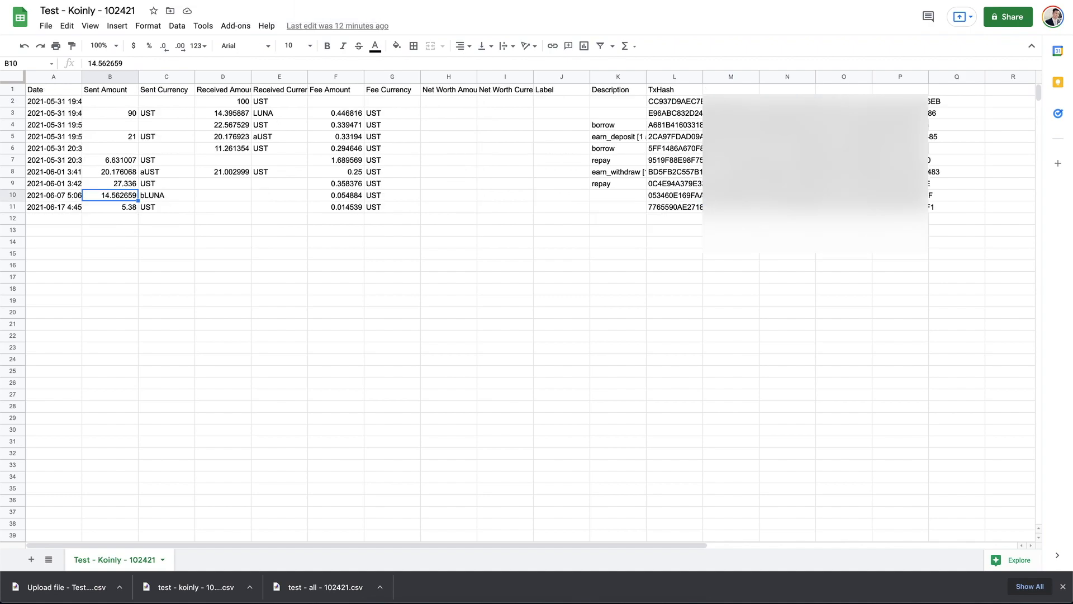
key(ctrl+shift+Tab)
click(222, 265)
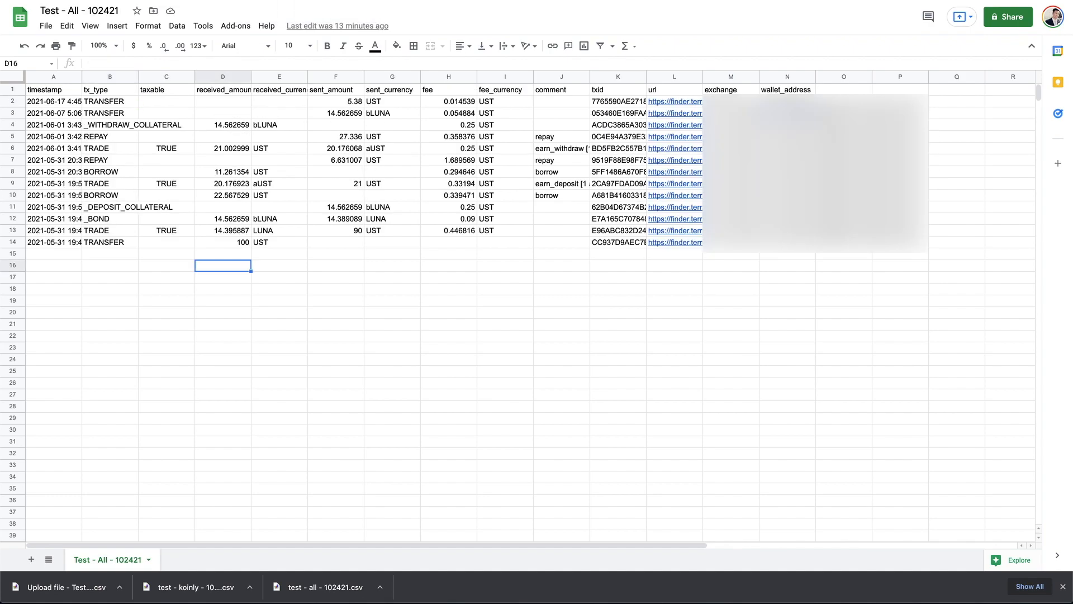
text(=)
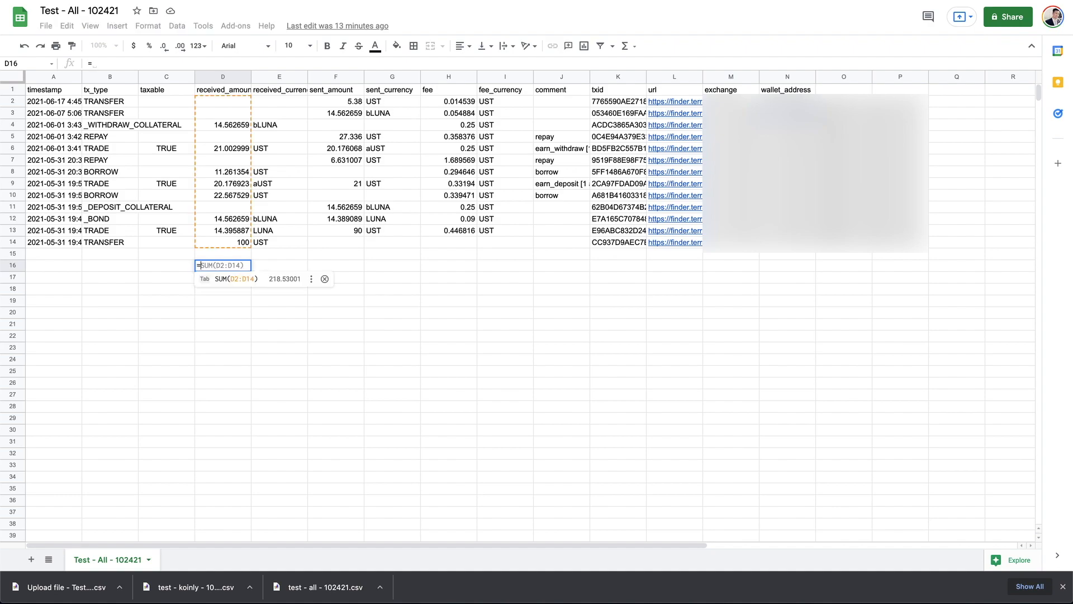
text(D4)
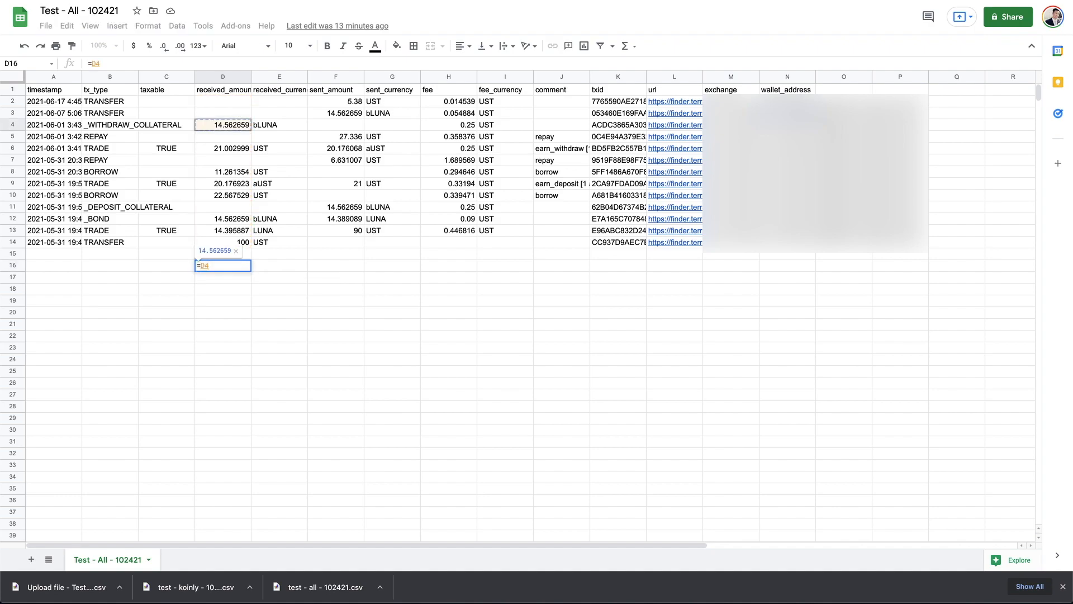
text(-)
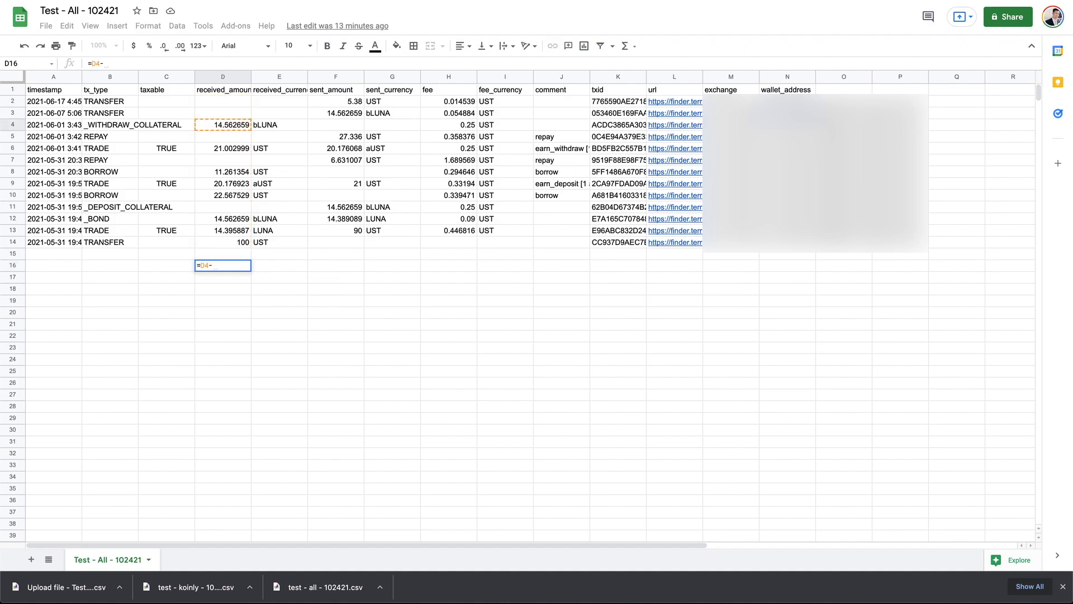
text(D13)
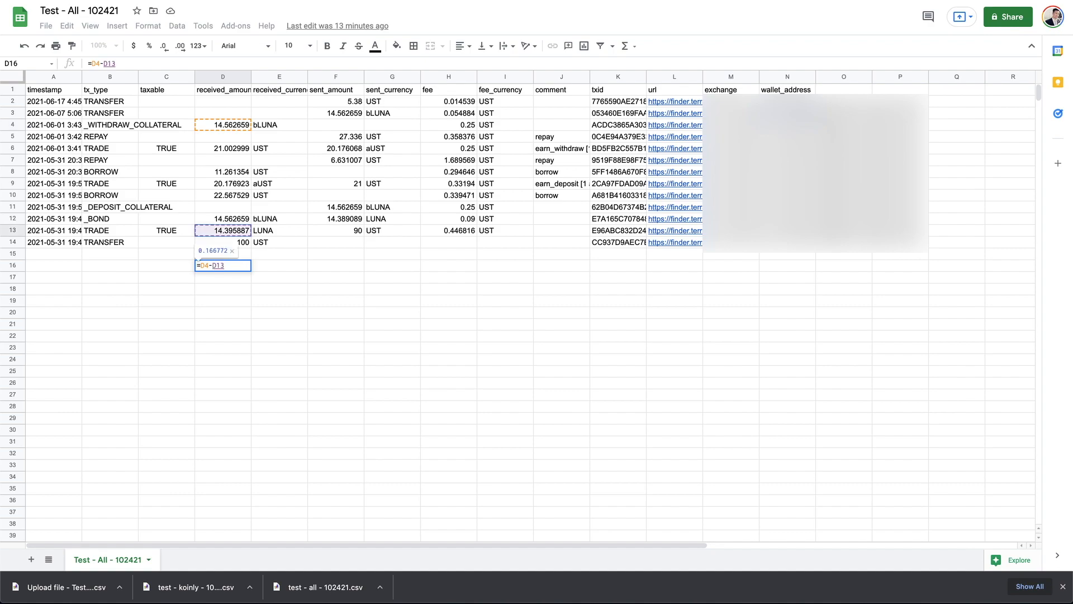
key(Return)
click(222, 265)
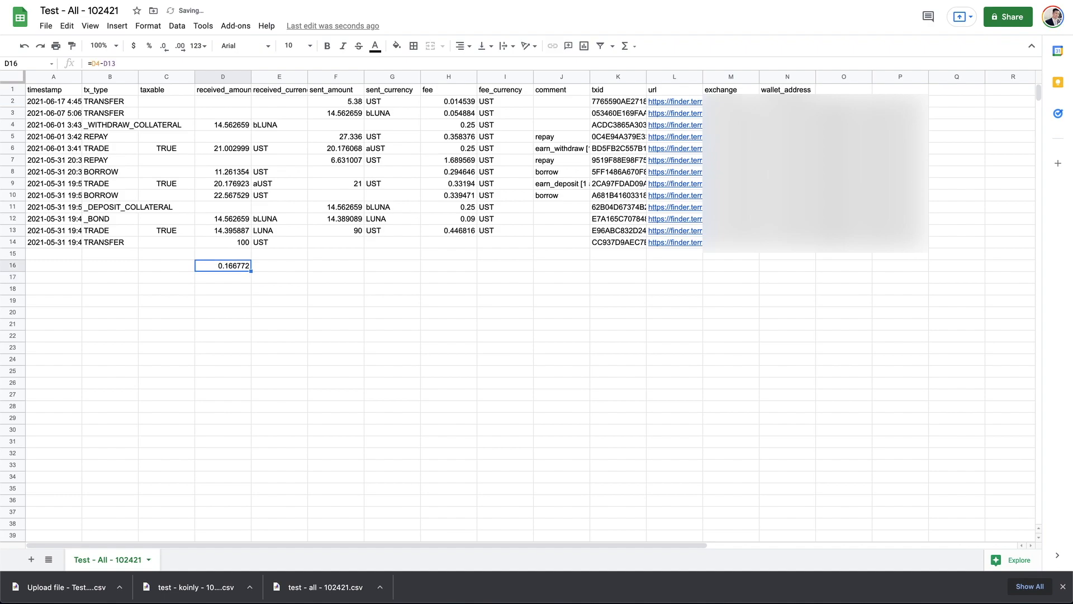
key(ctrl+c)
- Switch back to Koinly and start a new manual deposit with its transaction type set to Income
key(ctrl+Tab)
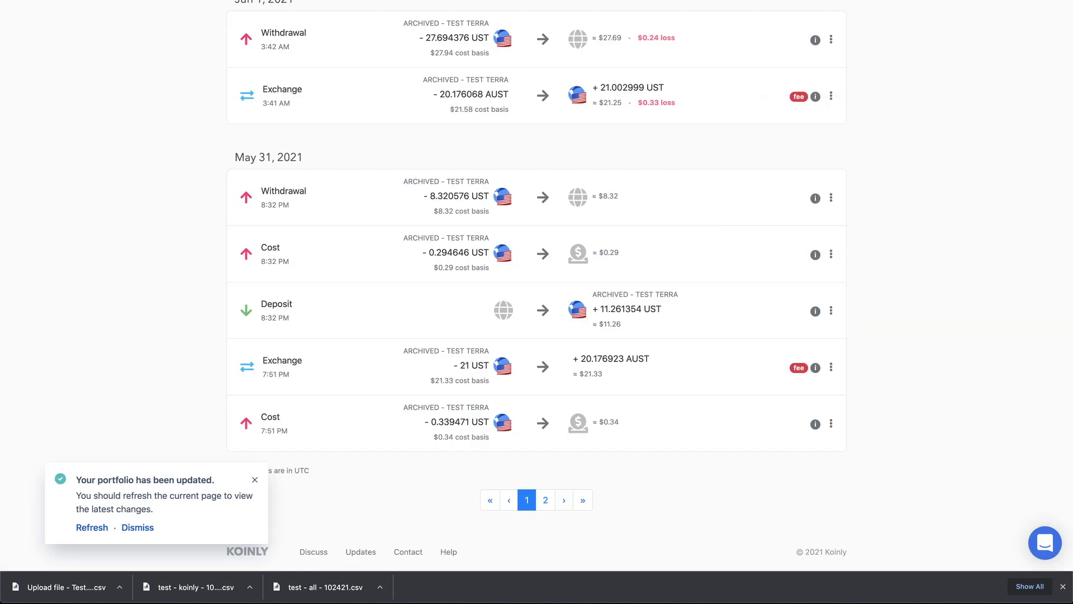
scroll(246, 218, up, 6)
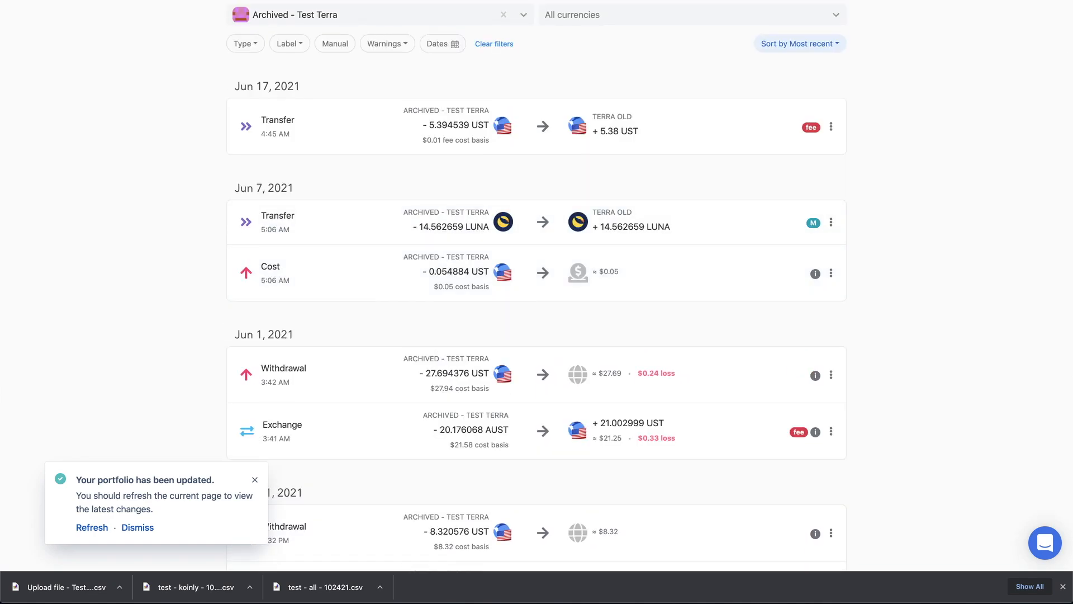
scroll(246, 212, down, 6)
scroll(246, 195, up, 7)
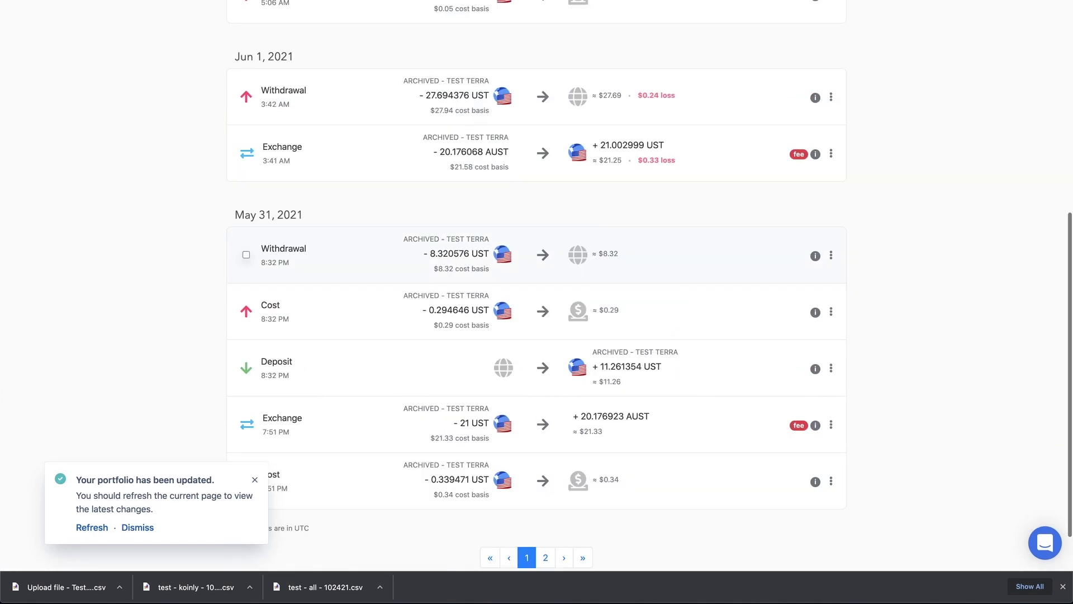
click(803, 67)
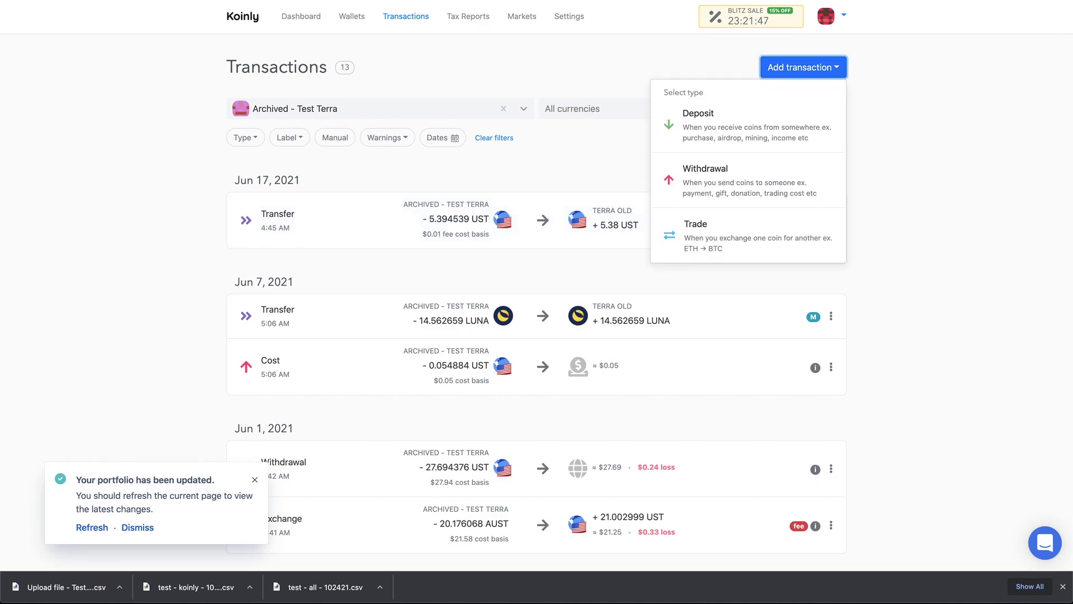
click(727, 124)
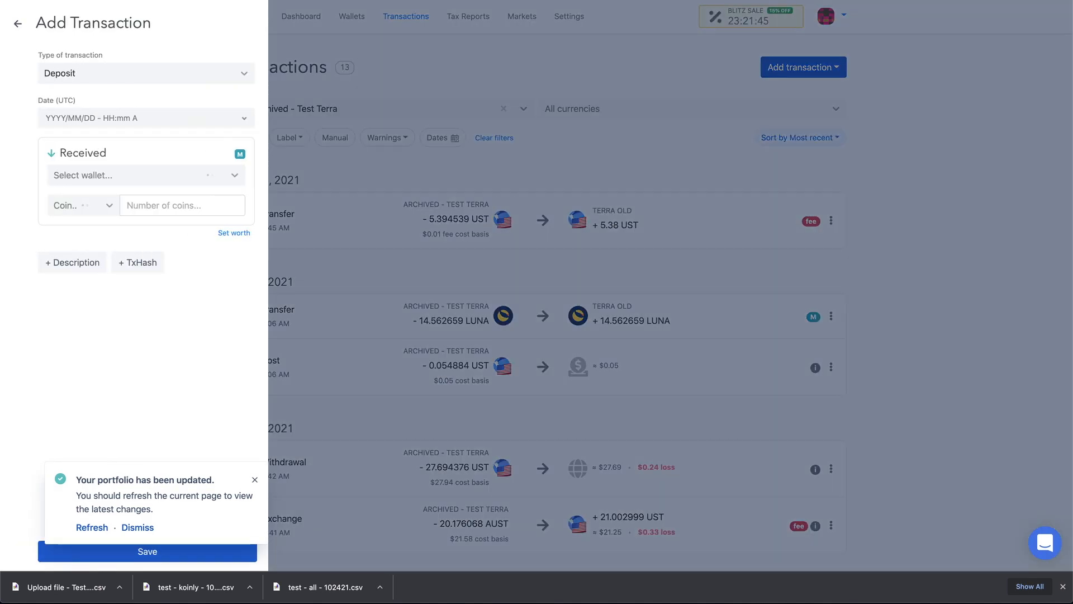
click(140, 73)
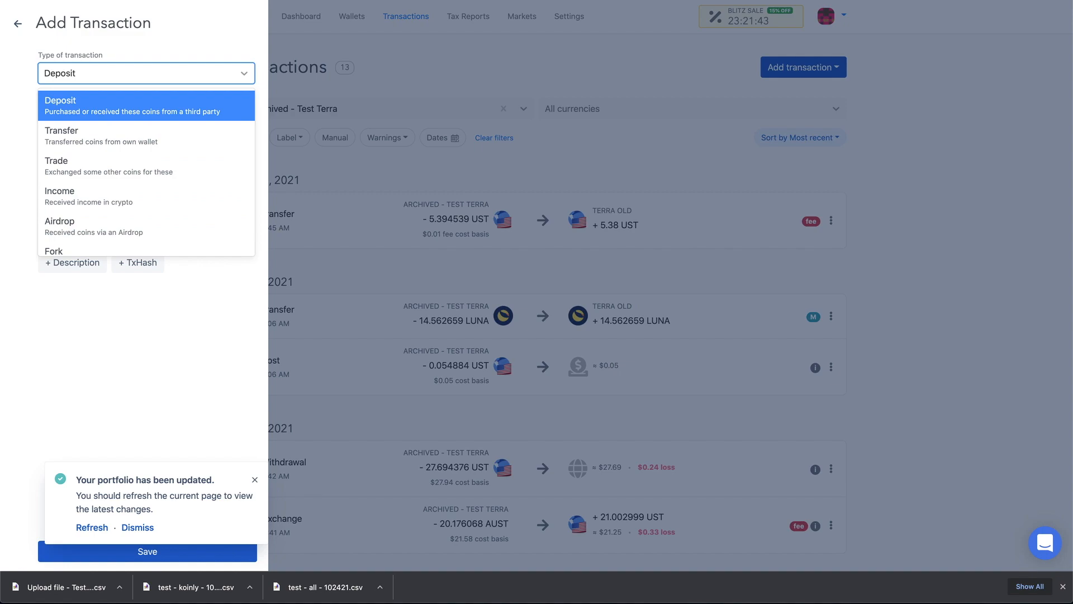
click(89, 195)
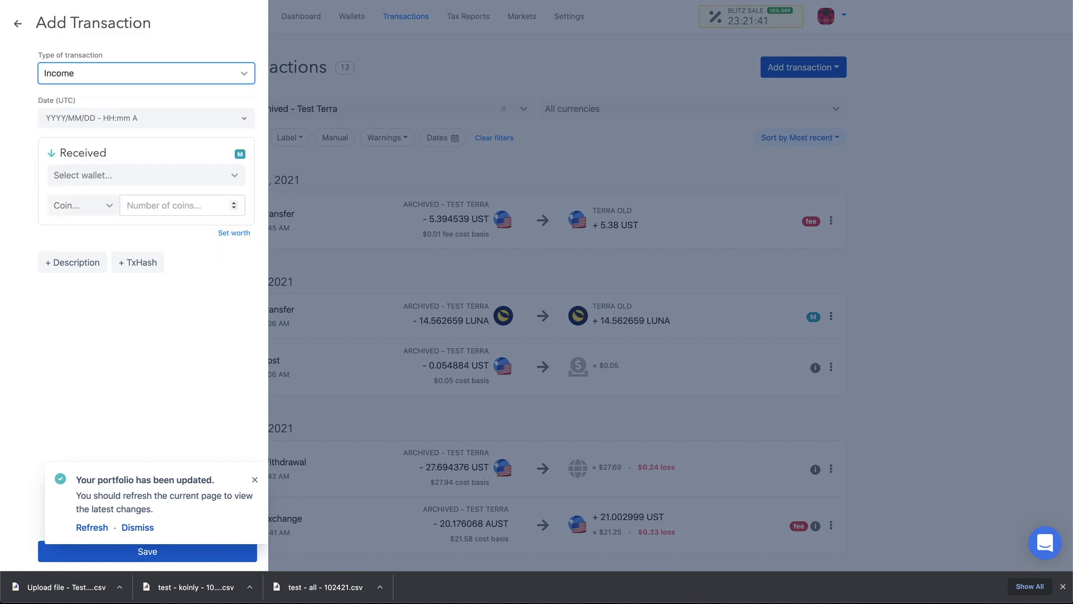
- Look up the date in the Test - All - 102421 spreadsheet and set the Income transaction's date in Koinly to 31 May 2021
key(Tab)
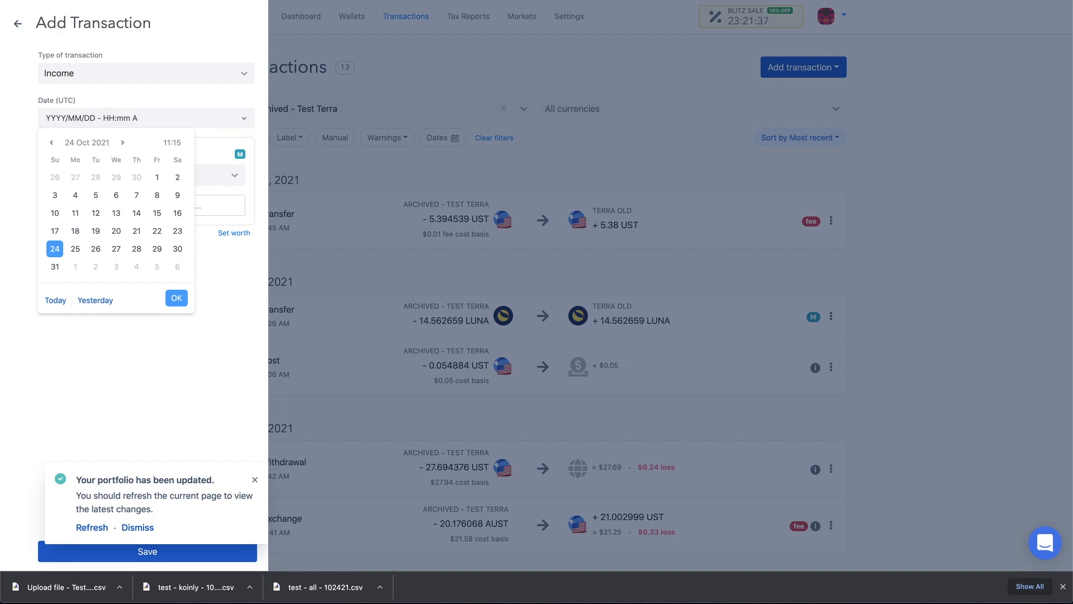
key(ctrl+Tab)
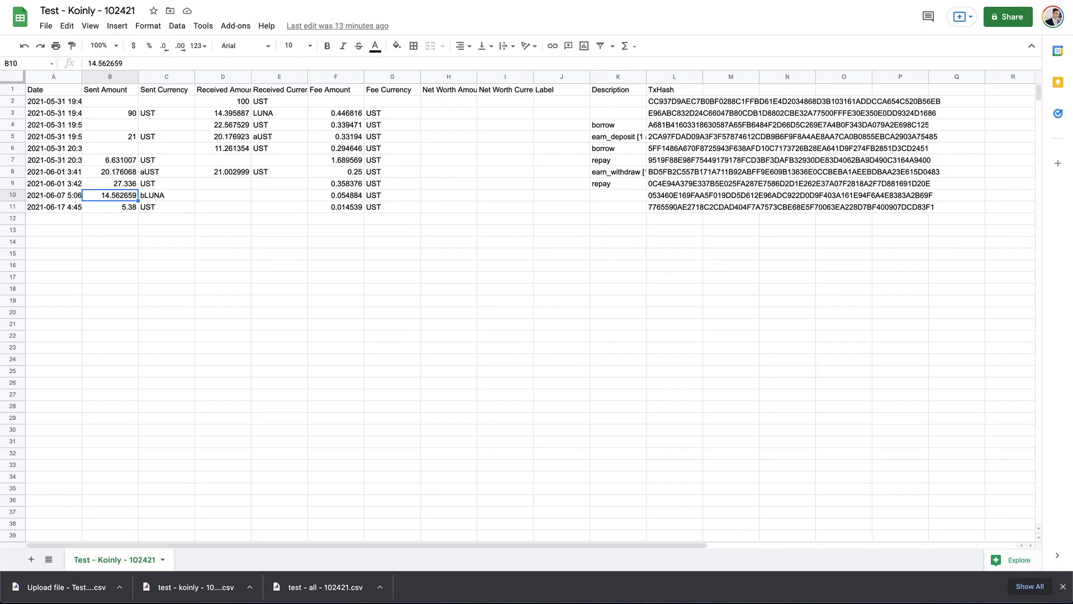
key(ctrl+Tab)
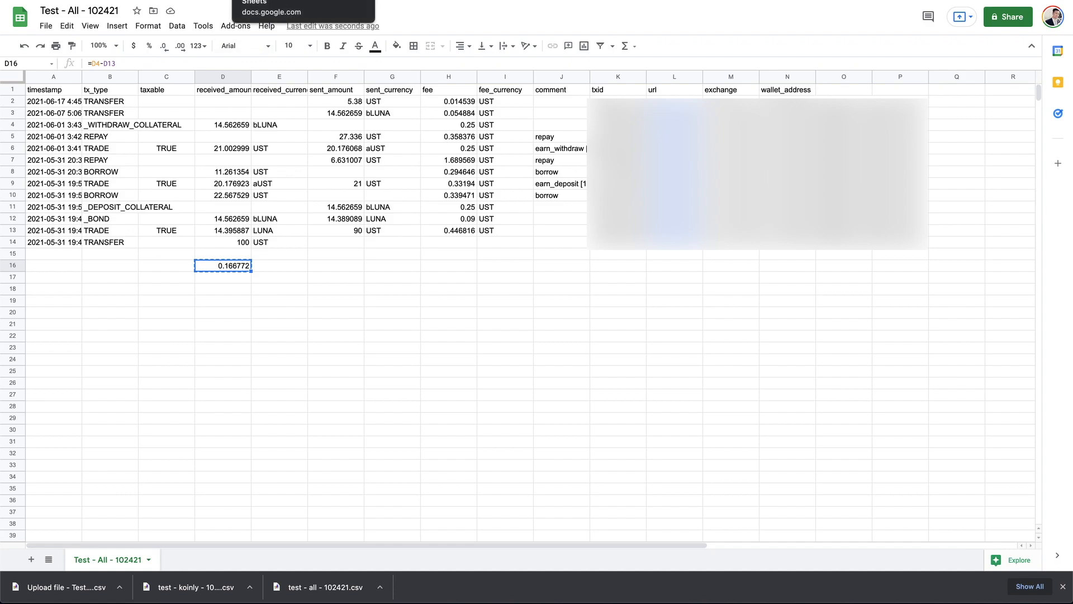
key(ctrl+Tab)
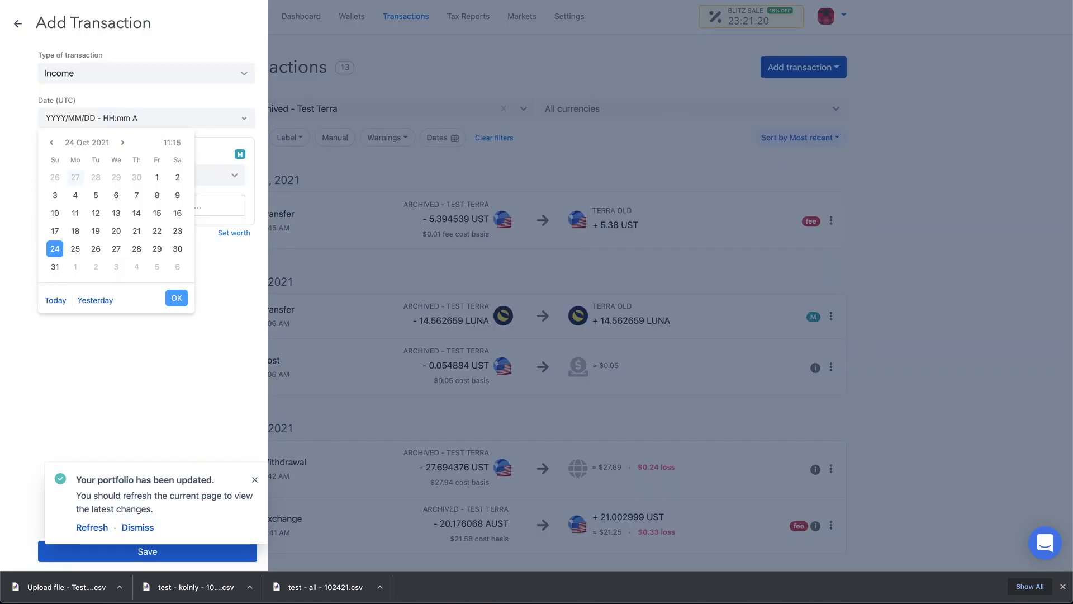
click(51, 143)
click(51, 142)
click(52, 143)
click(51, 142)
click(51, 143)
click(52, 142)
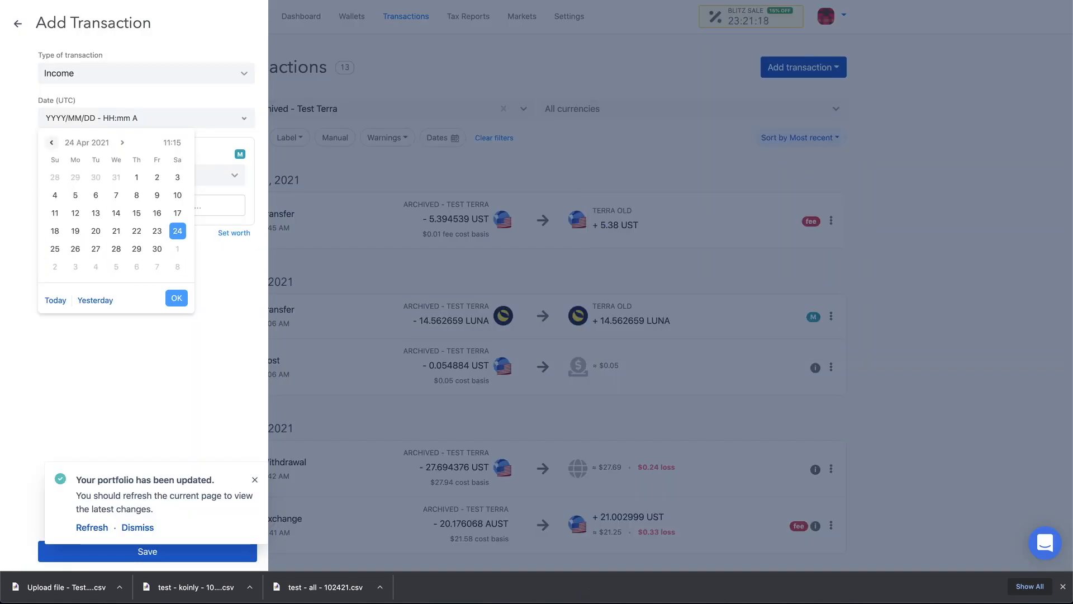
click(124, 142)
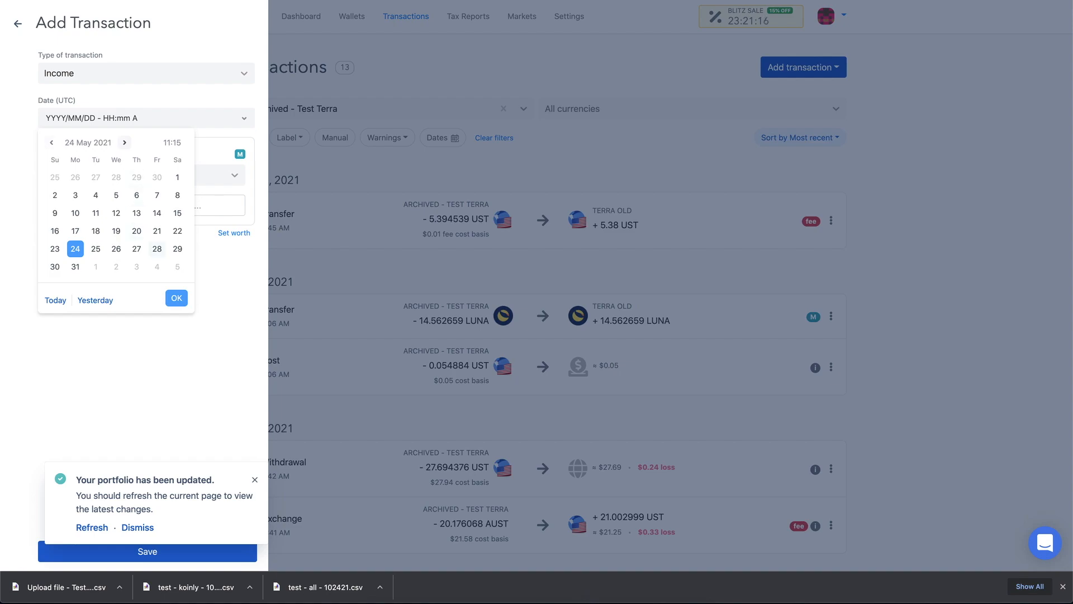
click(75, 266)
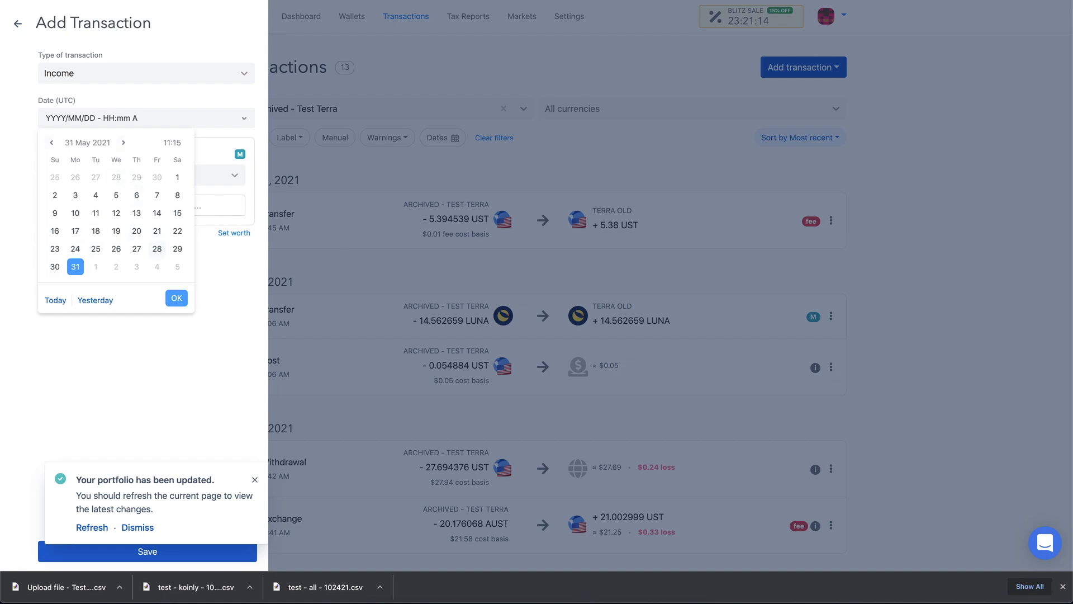
click(177, 298)
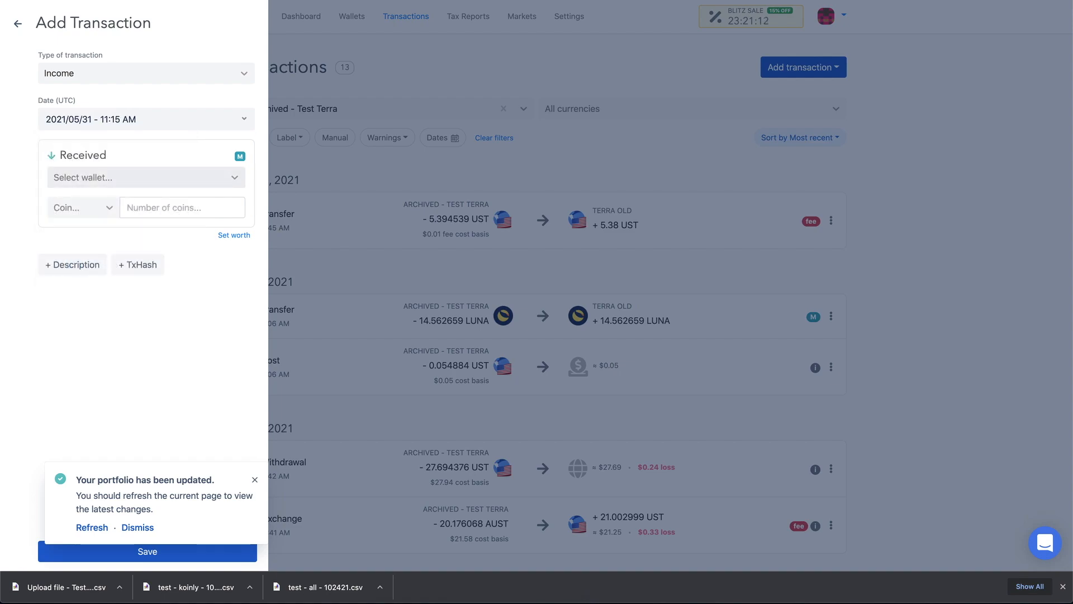
- Set the Income transaction to receive 0.166772 LUNA in the Archived - Test Terra wallet
click(139, 177)
click(147, 207)
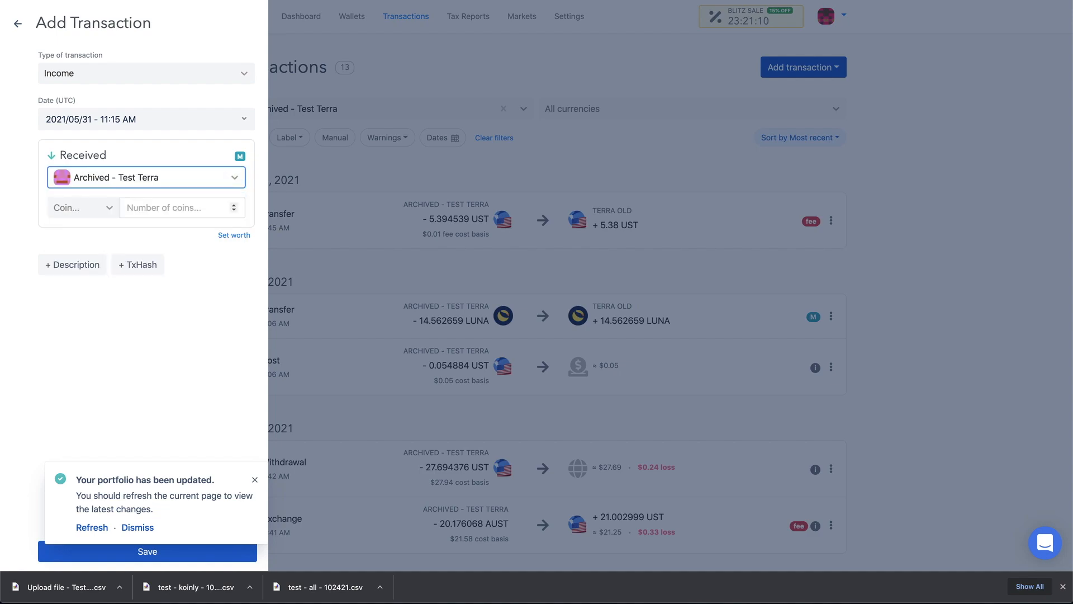
click(84, 207)
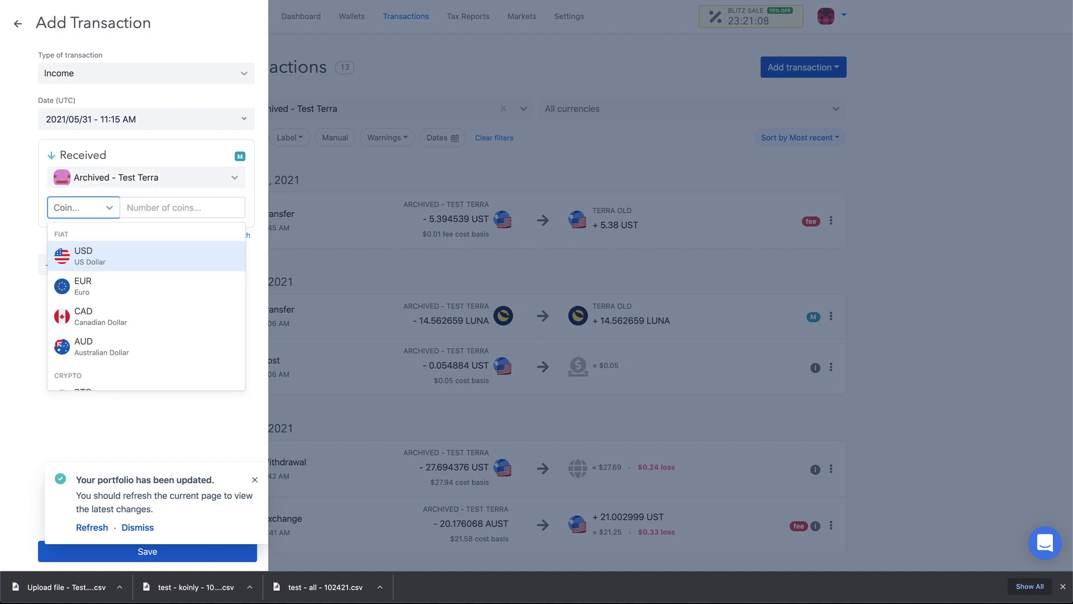
text(luna)
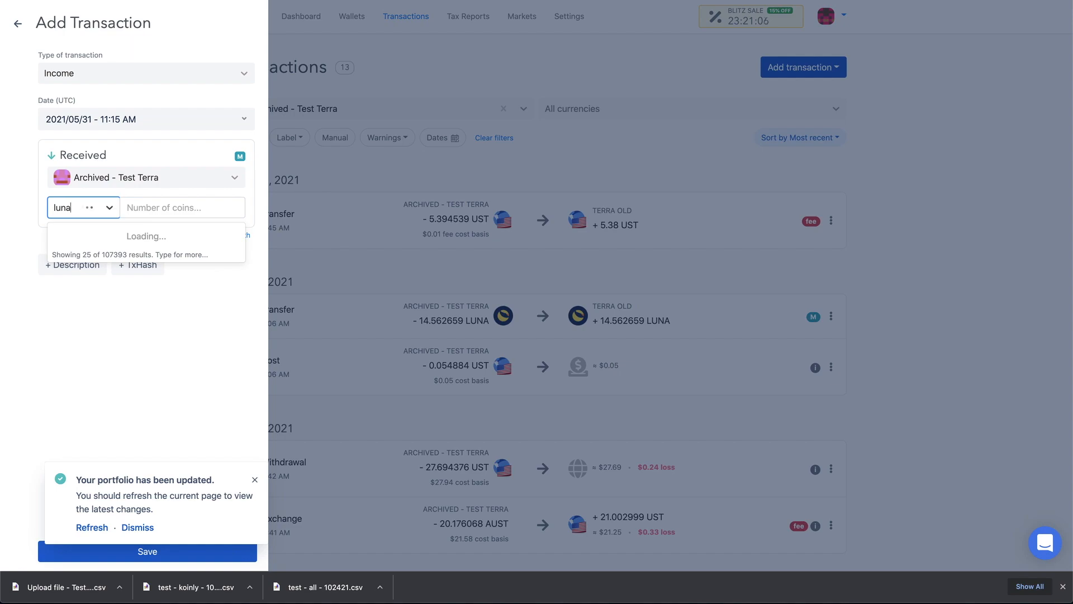
key(Down)
key(Return)
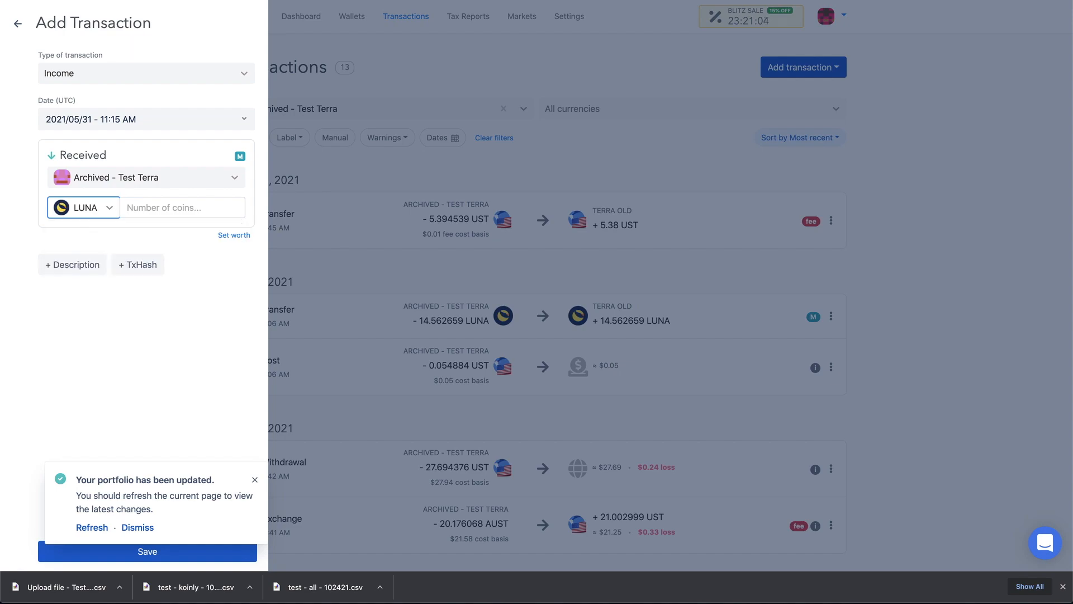
key(Tab)
text(0.166772)
key(Tab)
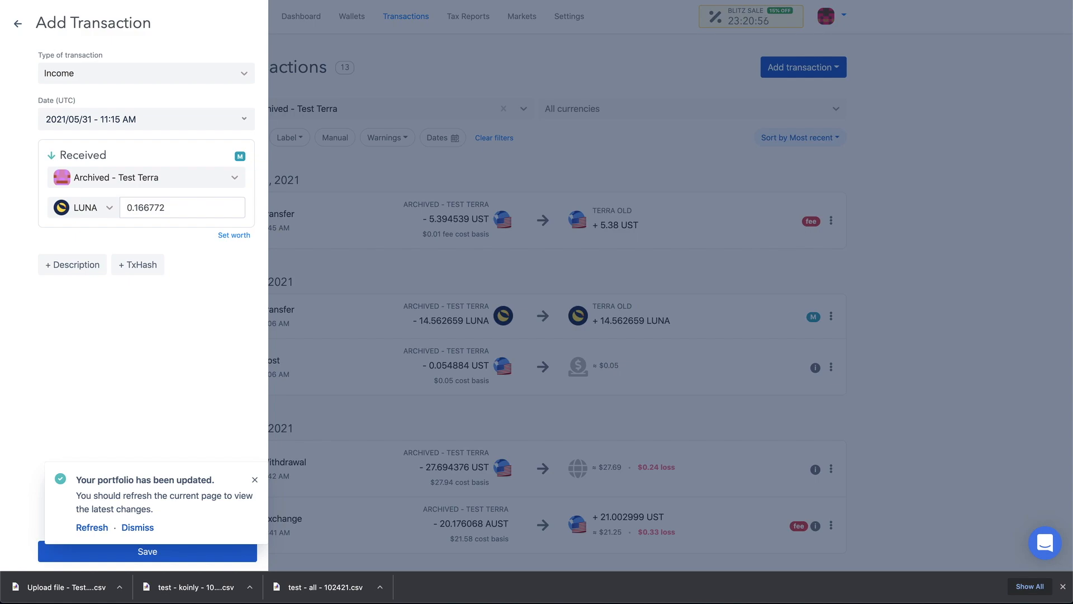
- Open CoinMarketCap separately, find Terra (LUNA) and examine its year-to-date USD price chart for the May 31, 2021 price
key(super+t)
text(coin)
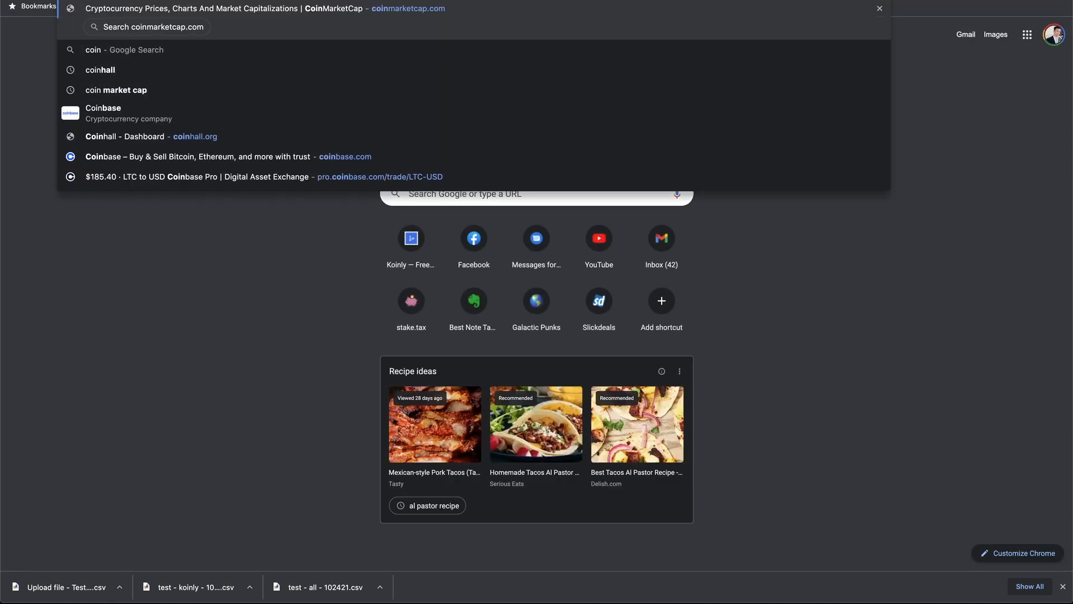
key(Return)
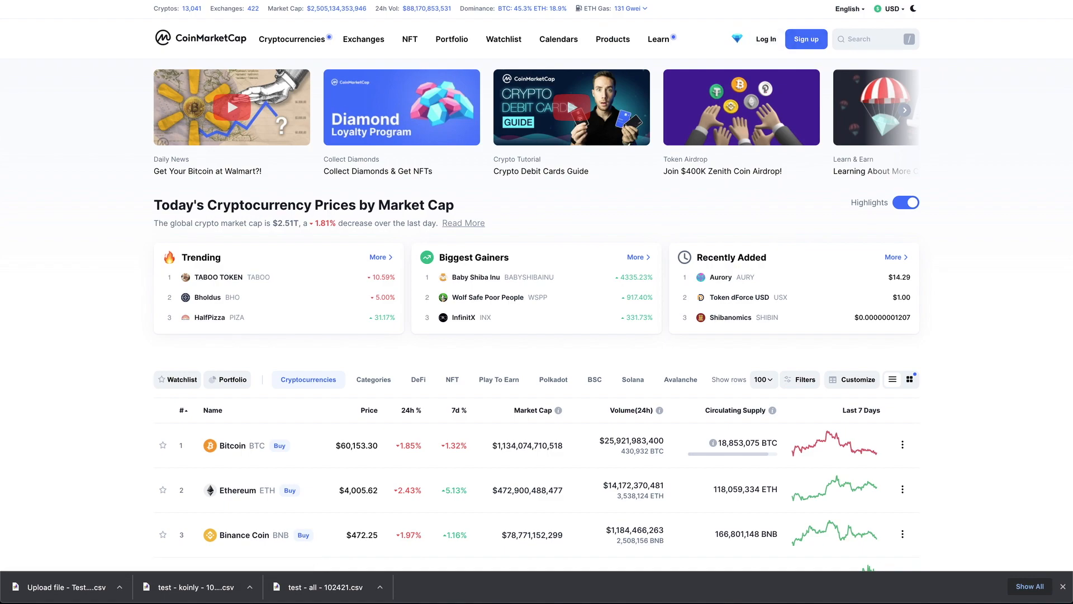
key(/)
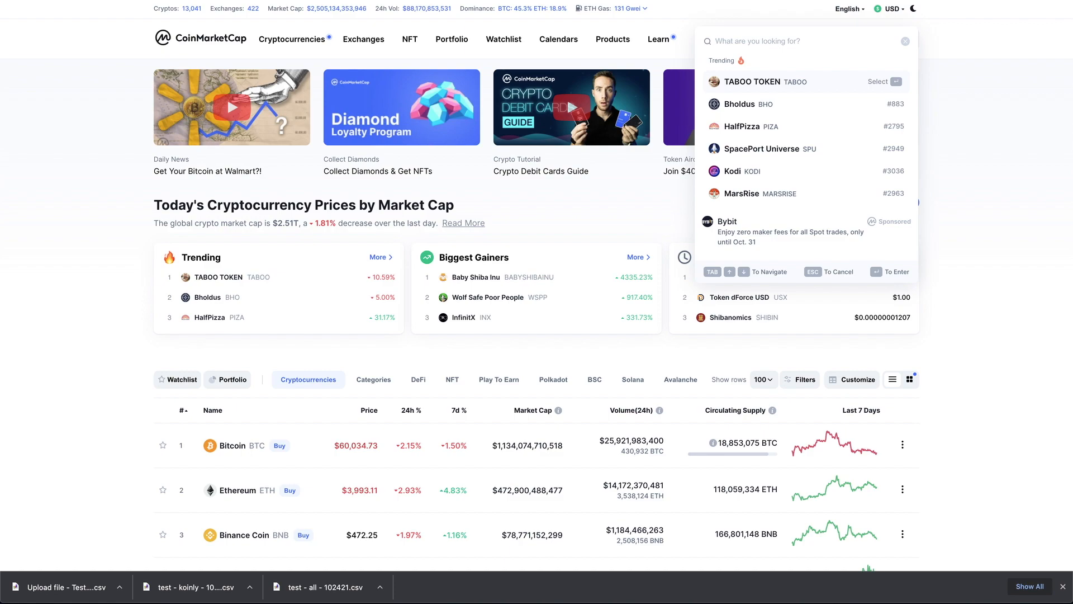
text(lu)
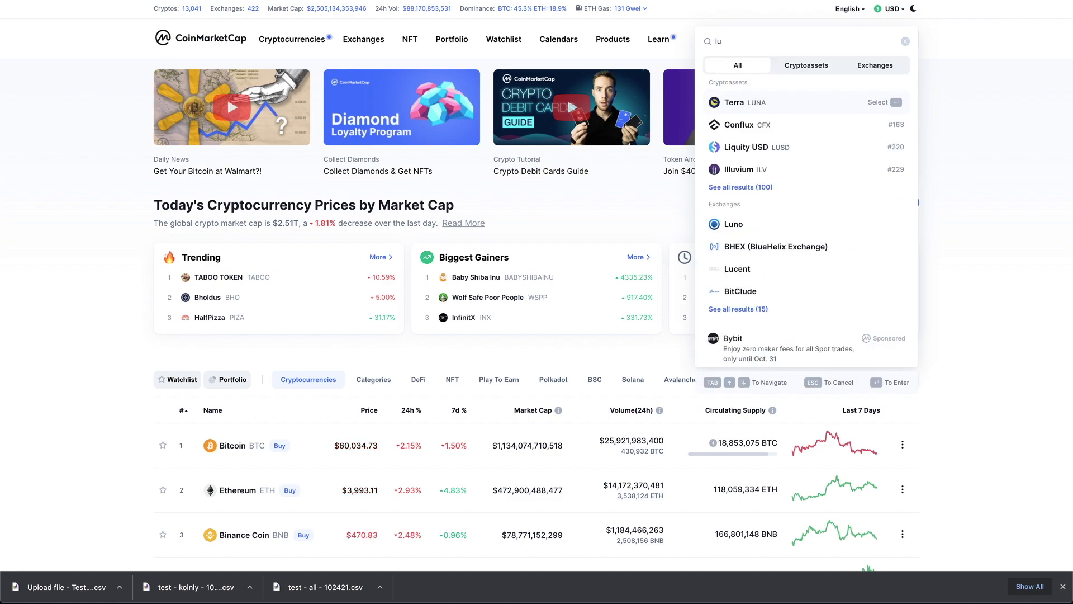
text(na)
key(Return)
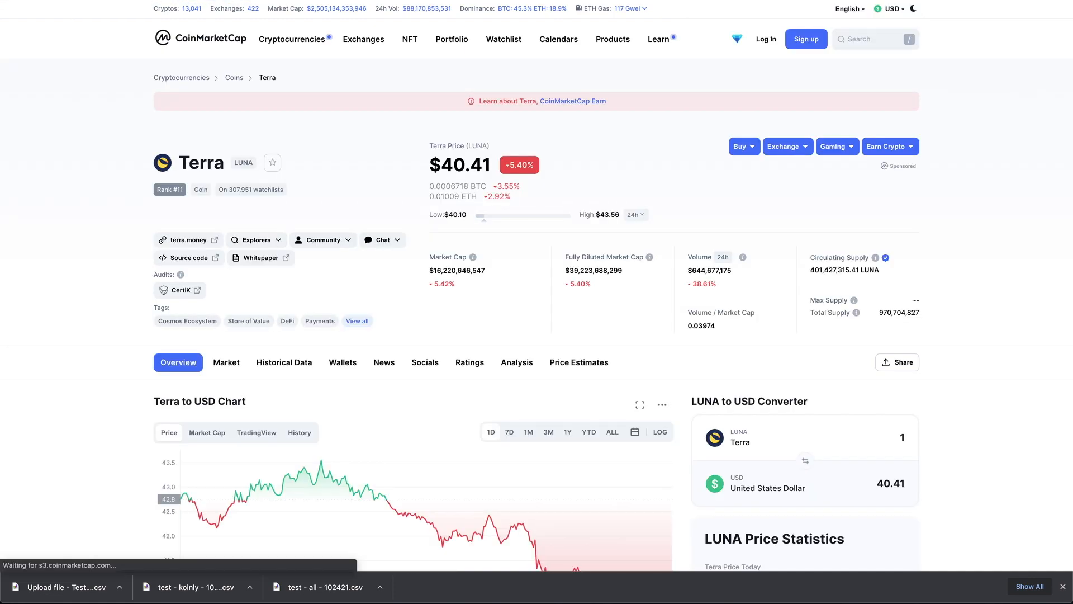
scroll(388, 266, down, 5)
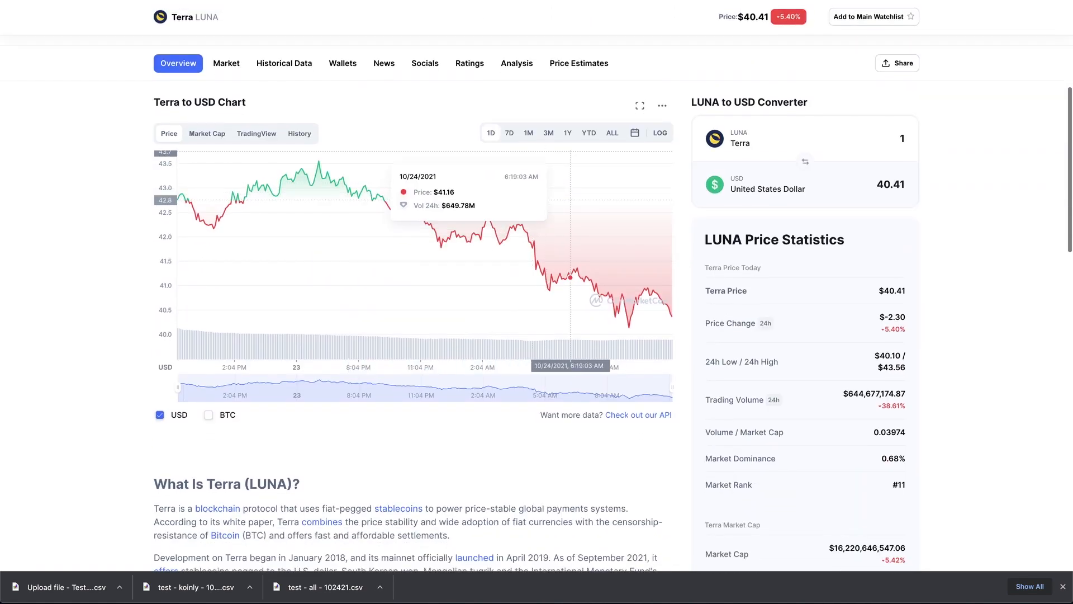
click(589, 134)
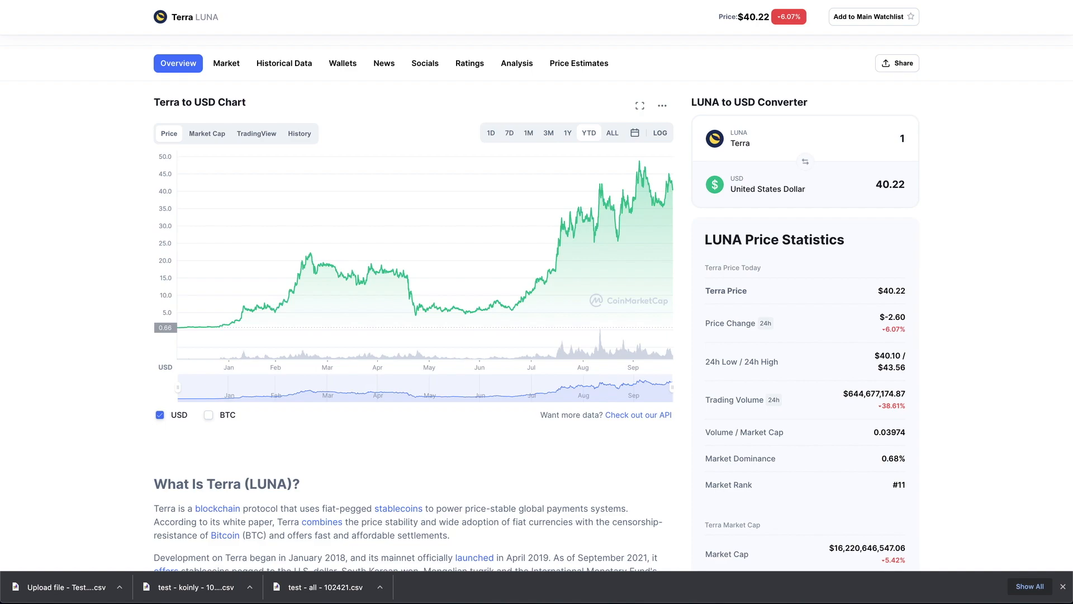
- Switch to the Test - All - 102421 spreadsheet and enter the LUNA price 6.1236 in cell D17
key(ctrl+Tab)
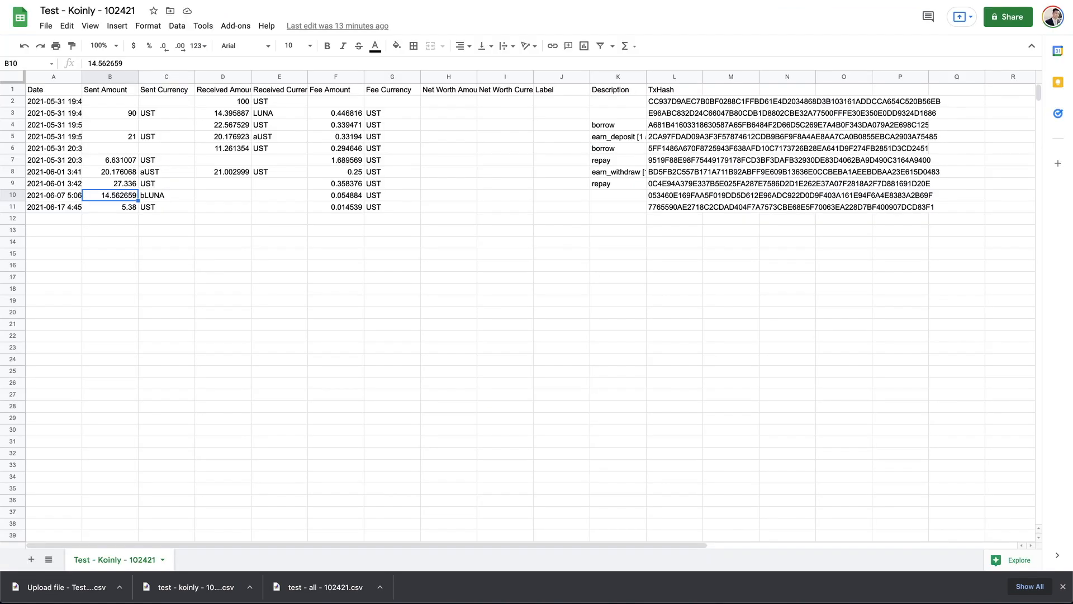
key(ctrl+Tab)
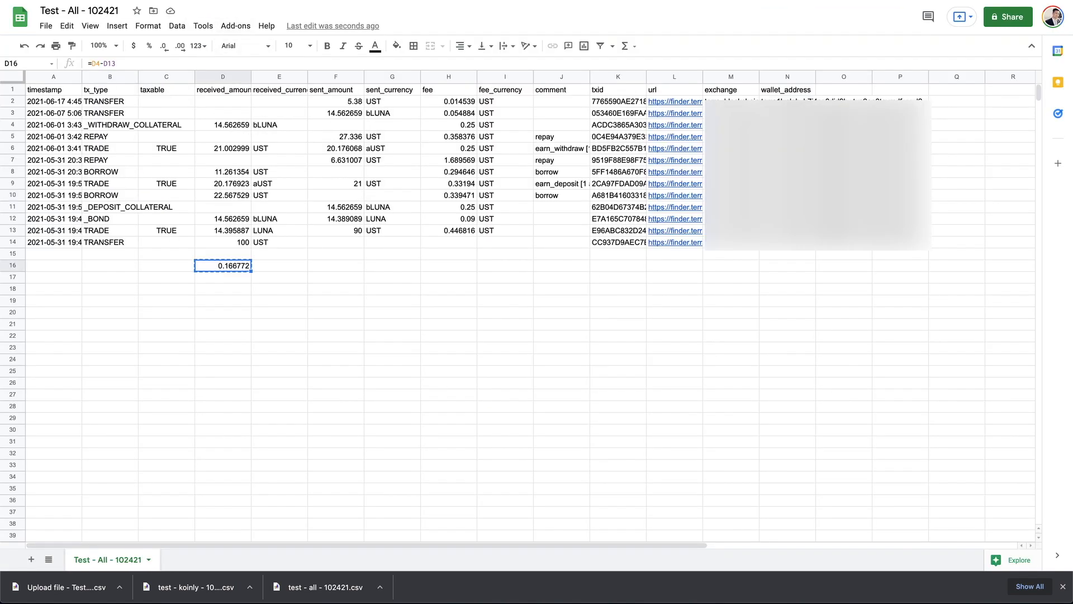
key(Down)
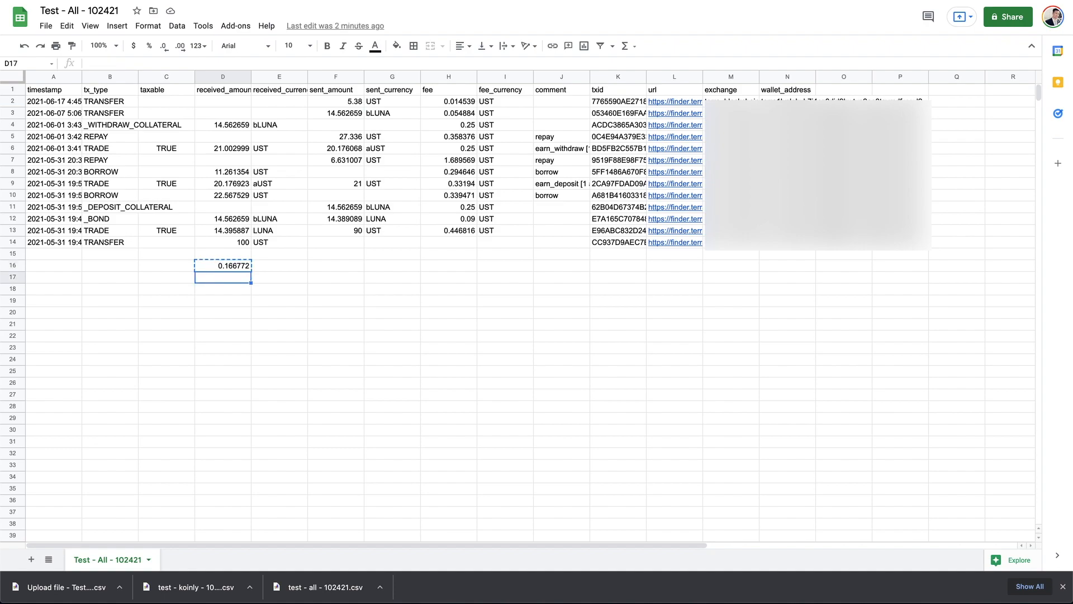
text(6.1236)
key(Return)
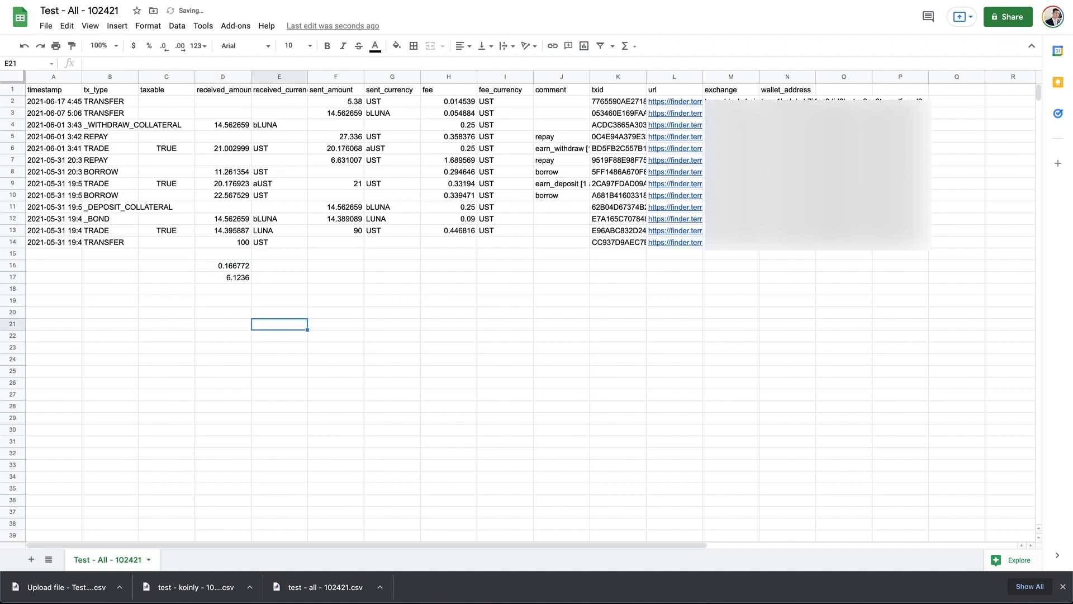
- Enter the formula =D17*D16 in cell D18 and copy the resulting cell
text(=D17)
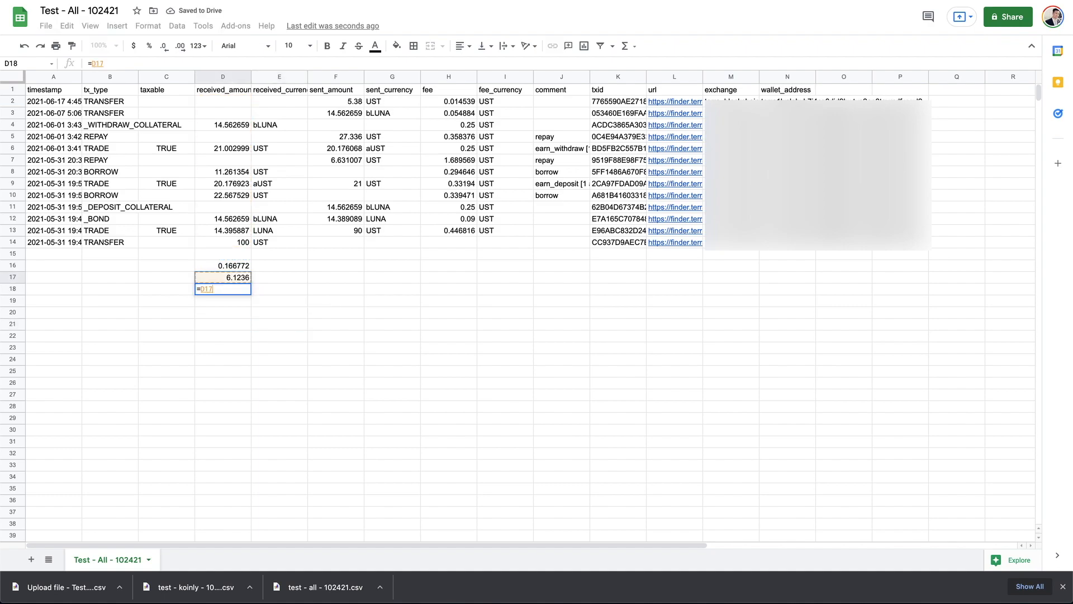
text(*D16)
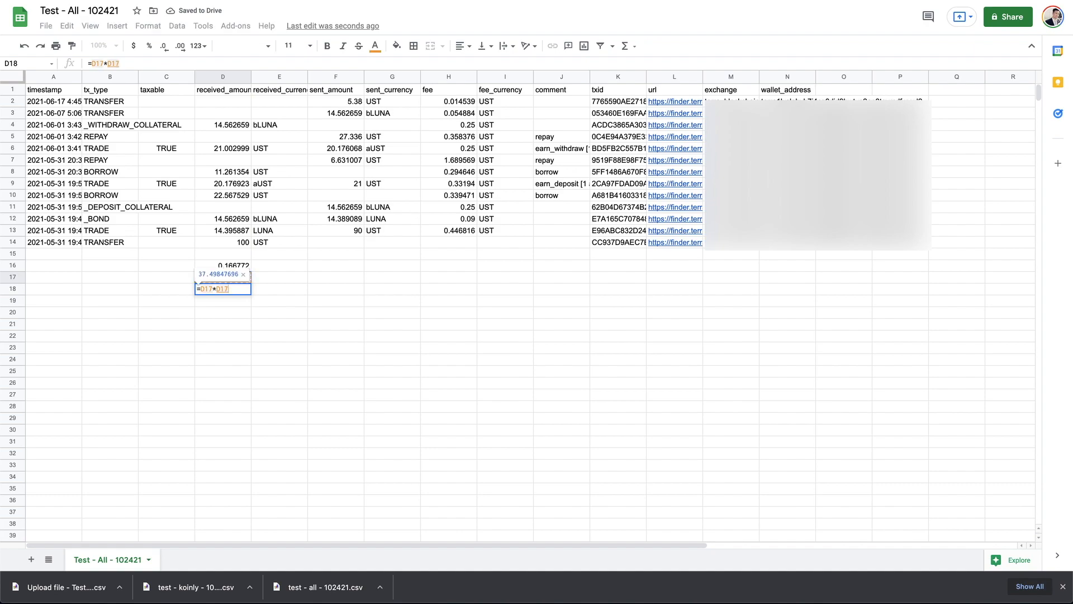
key(Return)
key(Up)
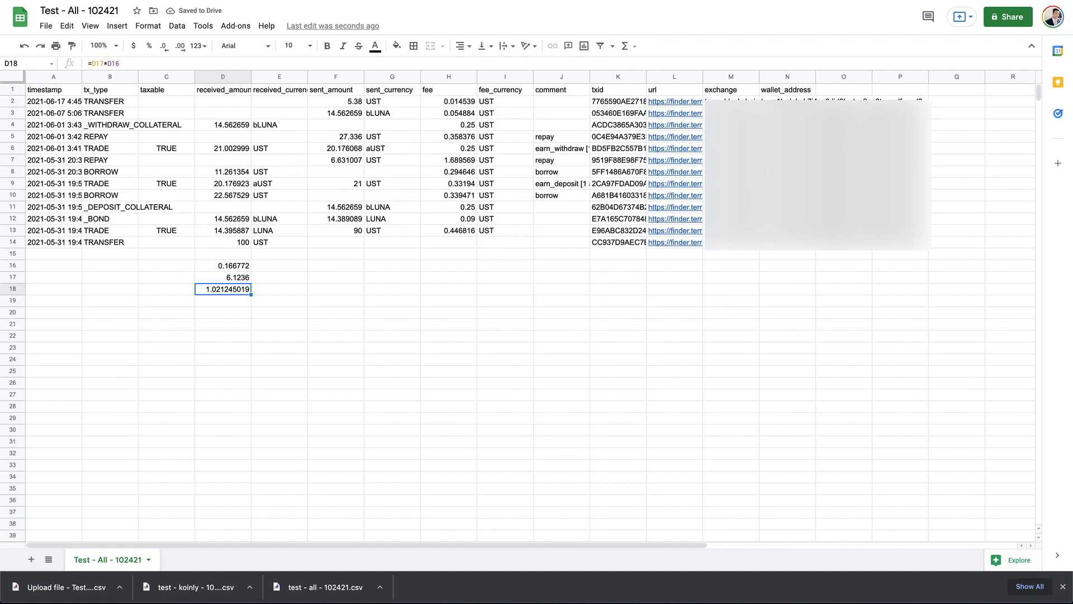
key(super+c)
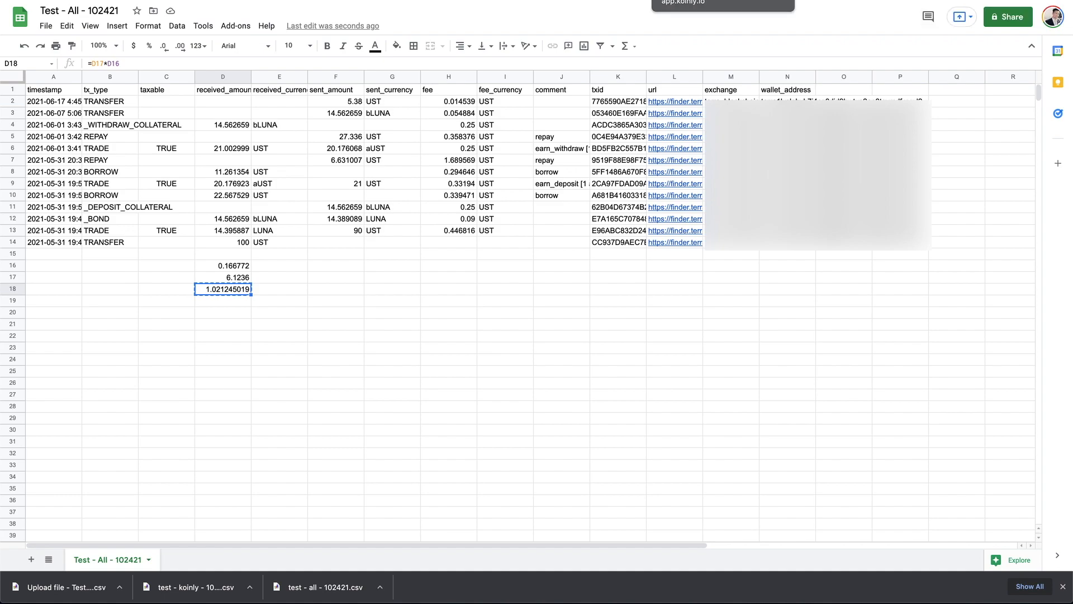
- Switch back to Koinly, set the Income transaction's net worth to 1.021245019 USD and save the transaction
click(682, 0)
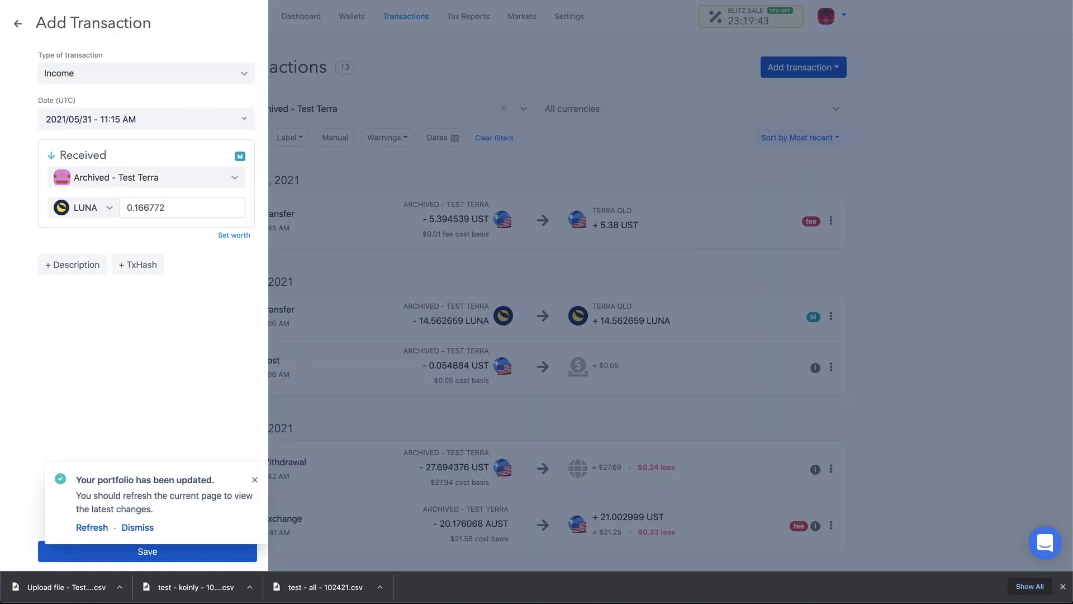
click(235, 235)
click(192, 264)
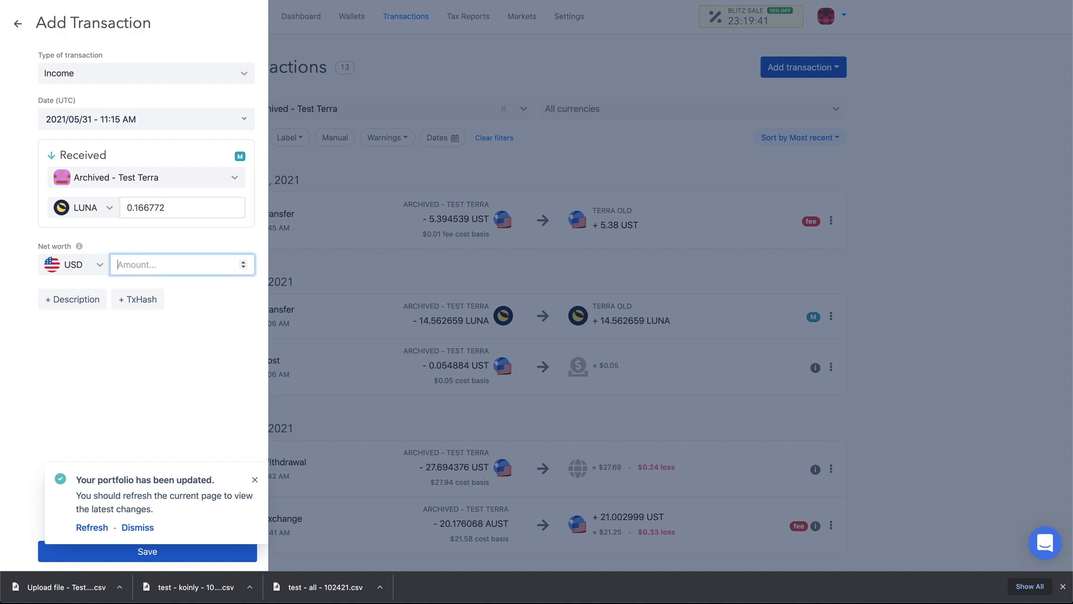
key(ctrl+v)
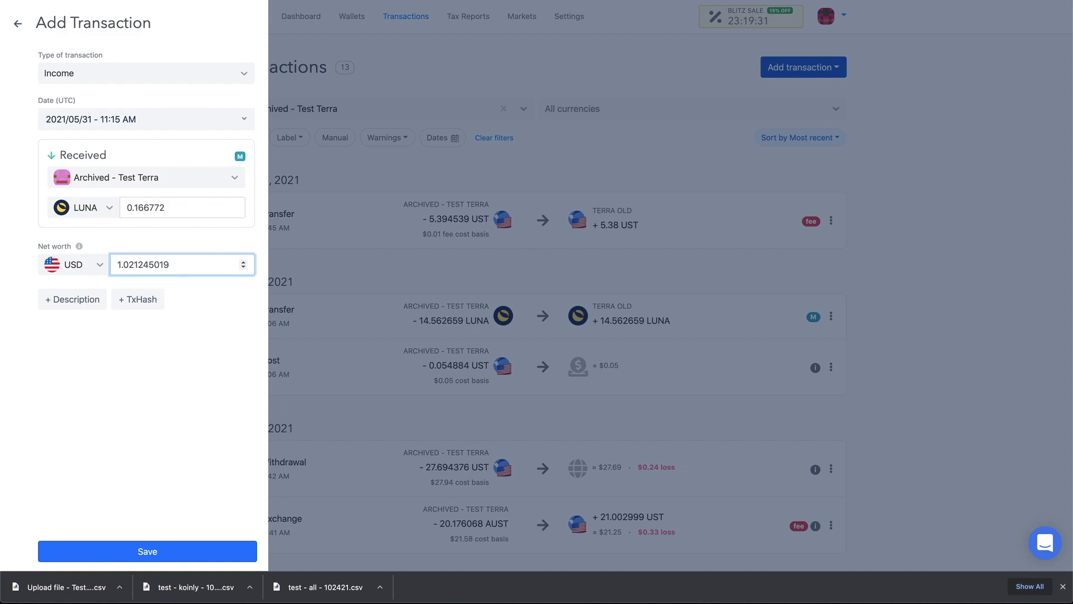
click(147, 551)
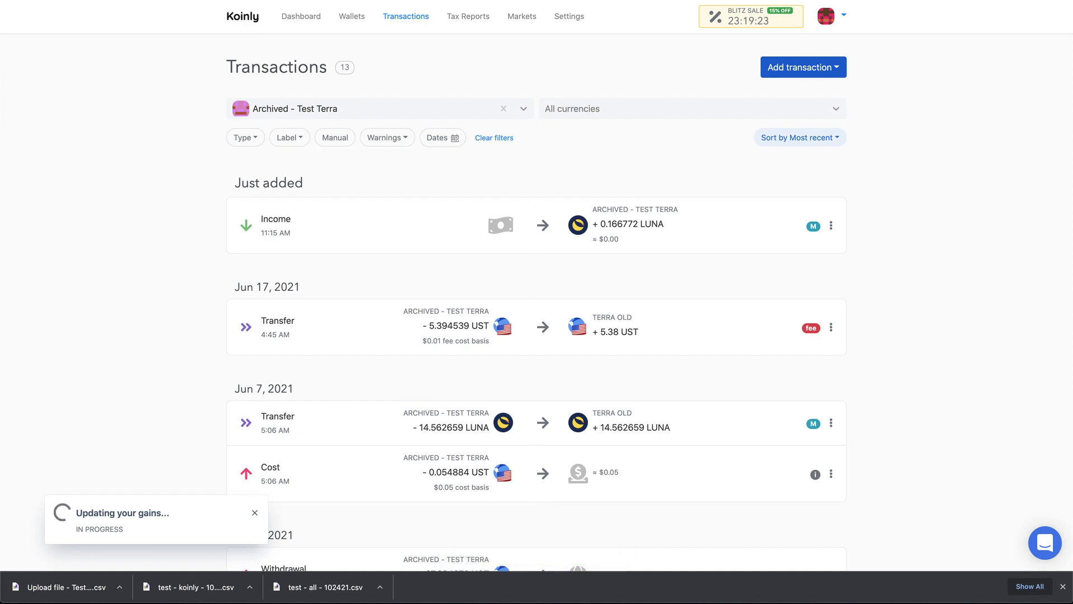
- Look through page 1 of the wallet's transactions and open page 2 to check the new LUNA Income entry
click(799, 137)
scroll(537, 302, down, 10)
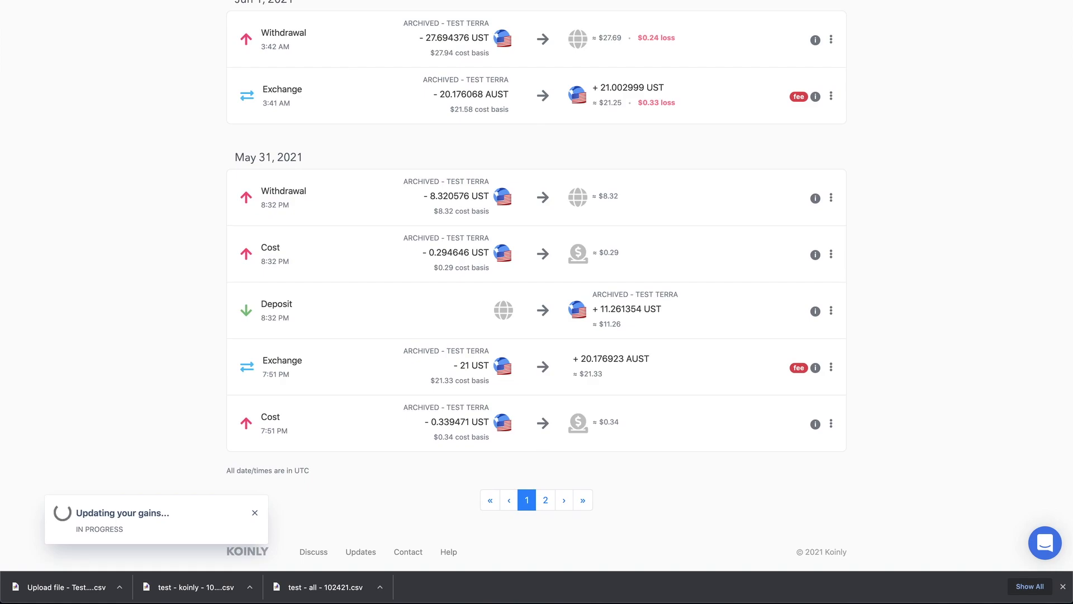
scroll(537, 302, up, 8)
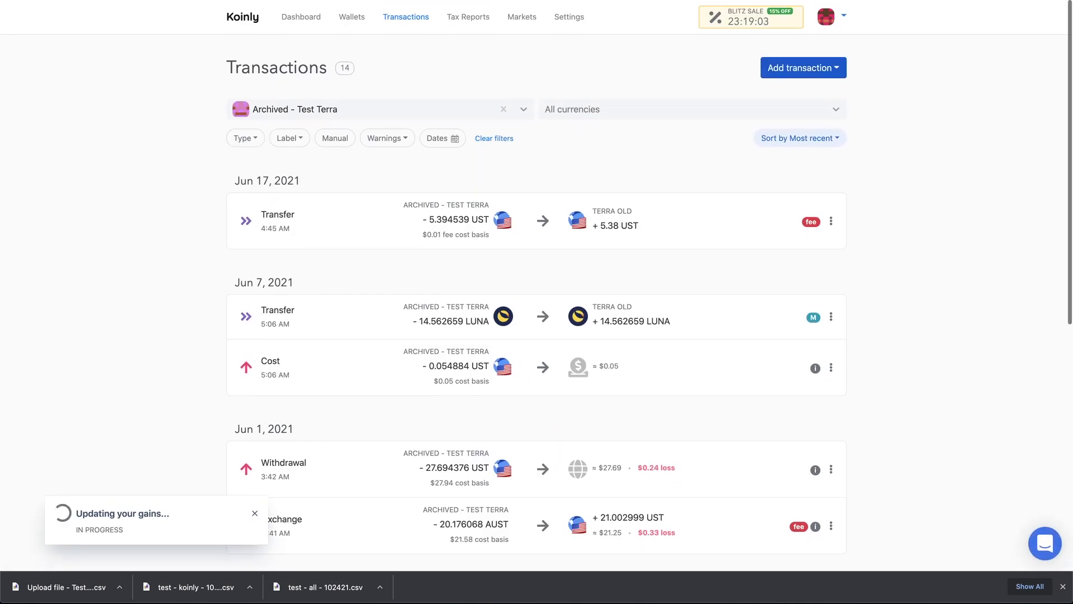
scroll(536, 301, down, 10)
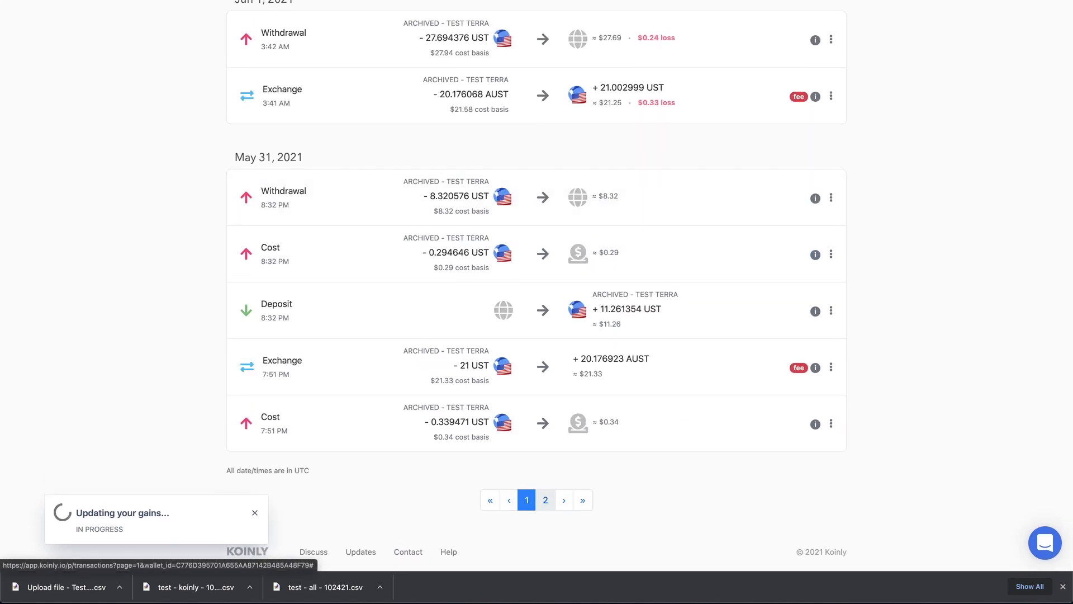
click(545, 500)
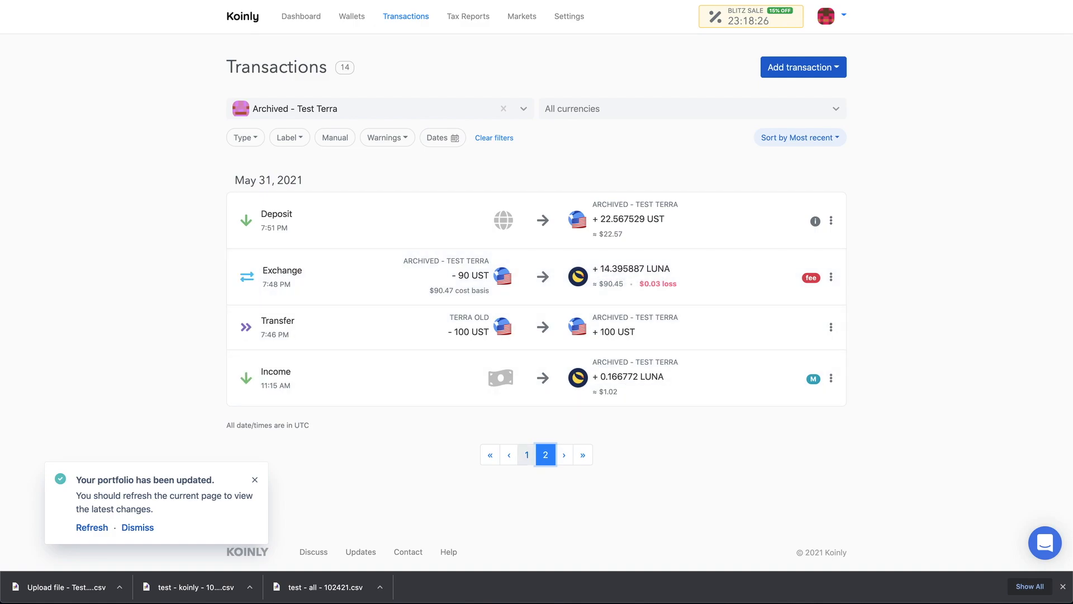
- Return to page 1 and review the wallet's transactions from Jun 17 down to May 31, 2021
click(526, 454)
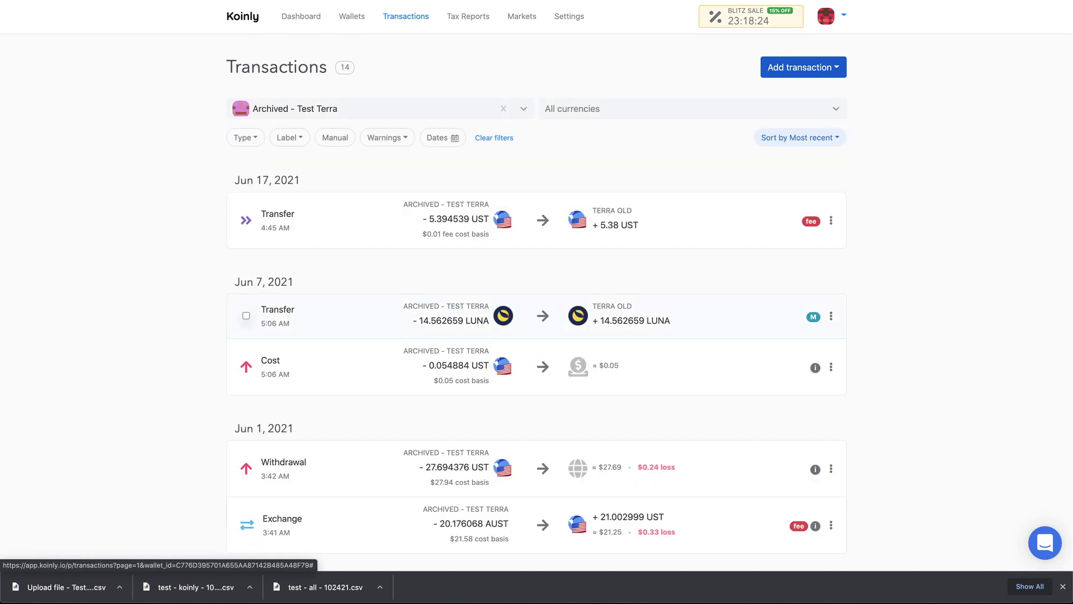
scroll(531, 280, down, 1)
scroll(536, 302, down, 1)
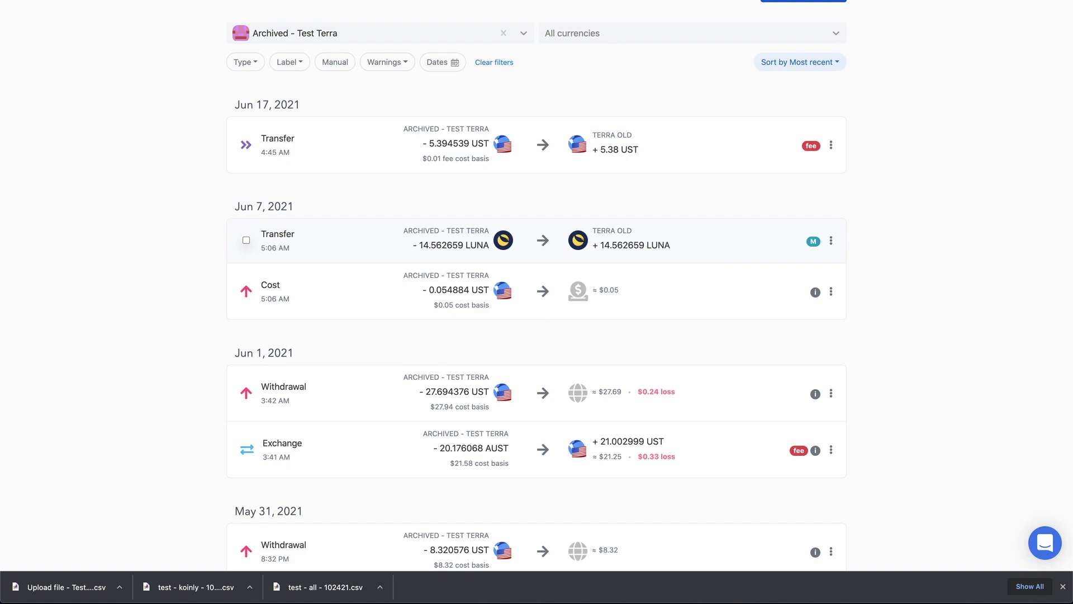
scroll(537, 335, down, 2)
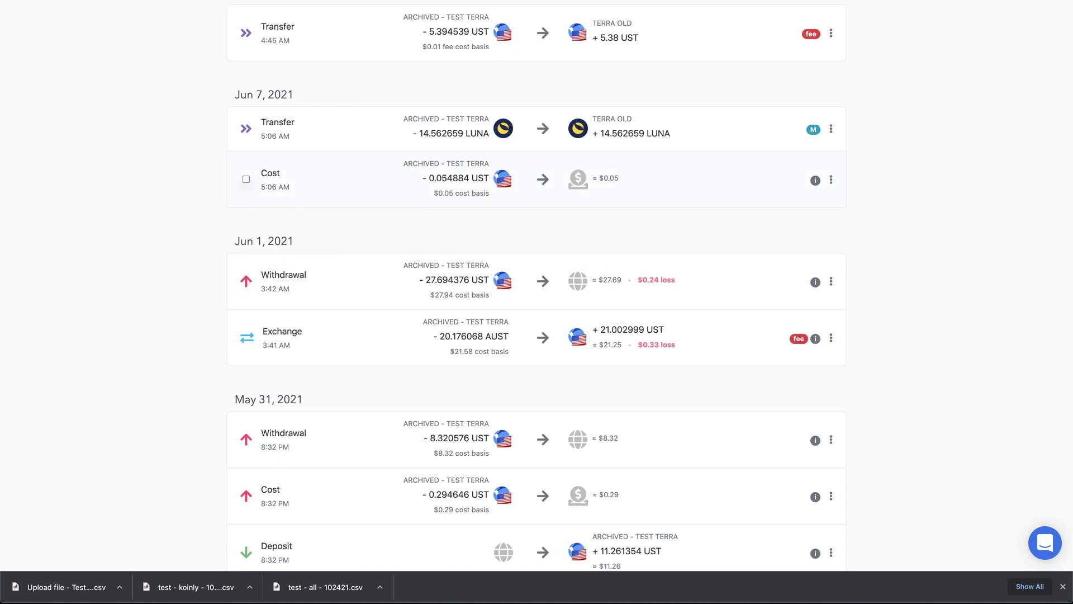
scroll(537, 302, up, 2)
scroll(536, 302, down, 4)
scroll(537, 302, down, 2)
scroll(536, 302, up, 4)
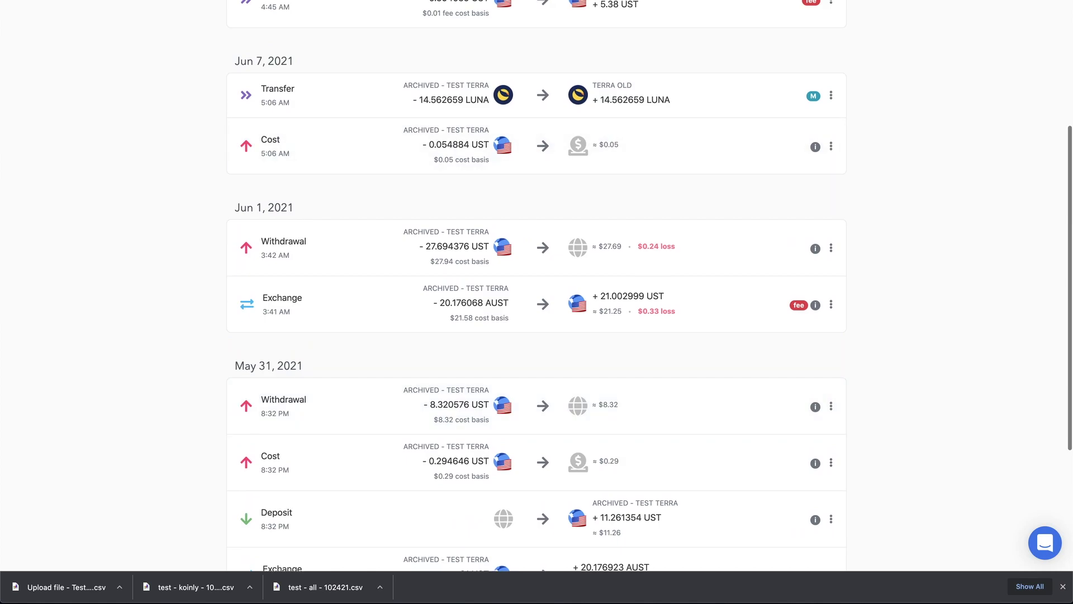
scroll(578, 247, up, 4)
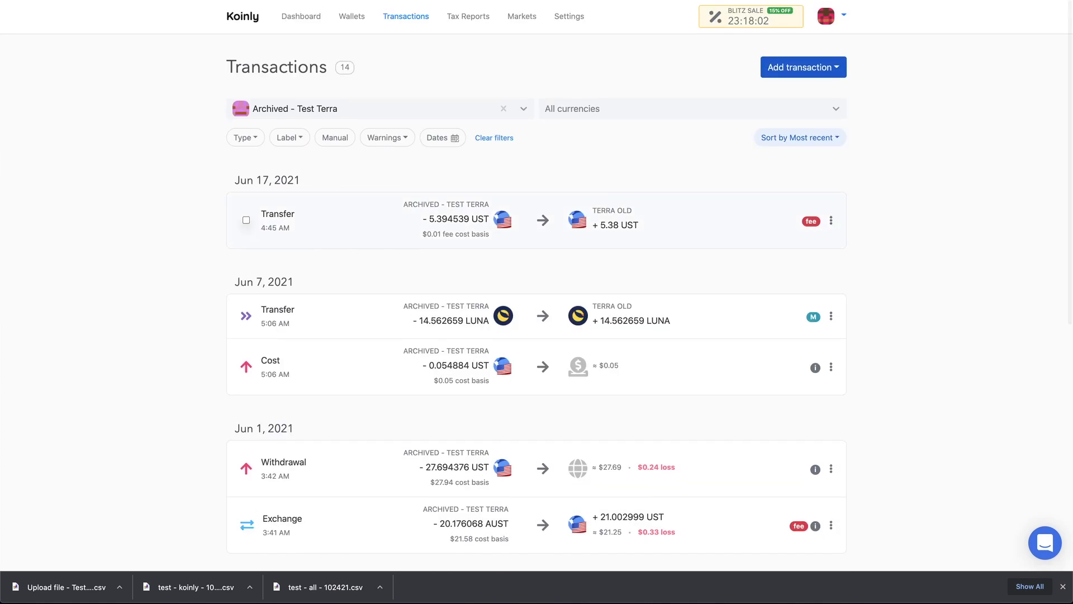